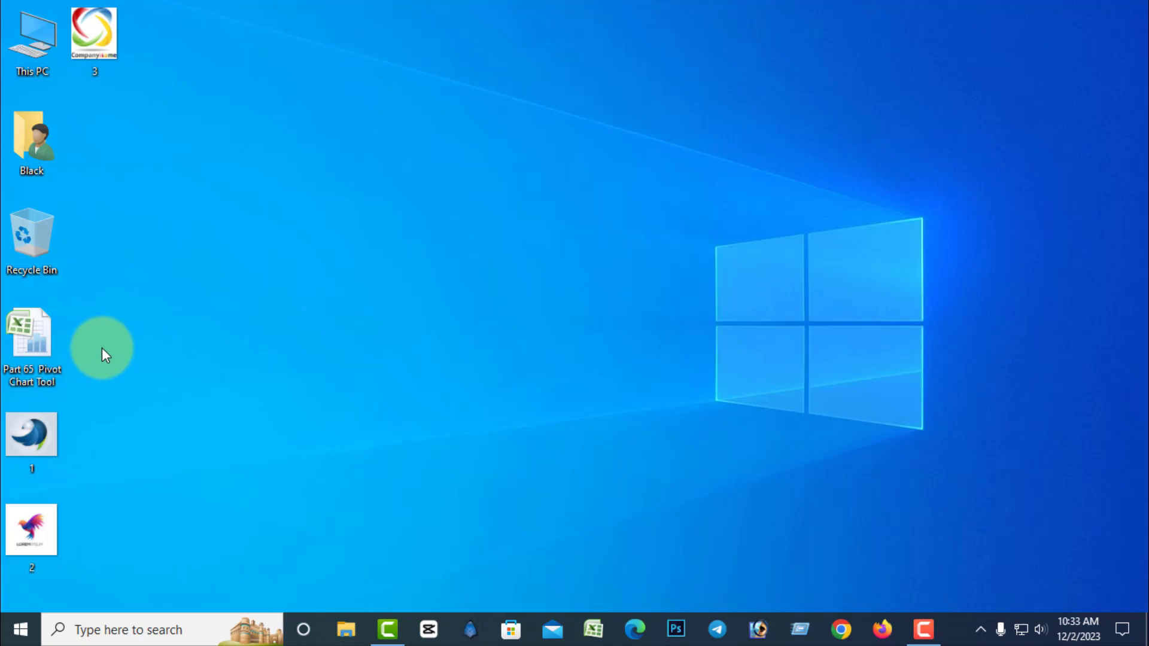
# - Open the Part 65 Pivot Chart Tool workbook and insert the picture file 1 from the Desktop
pyautogui.doubleClick(31, 345)
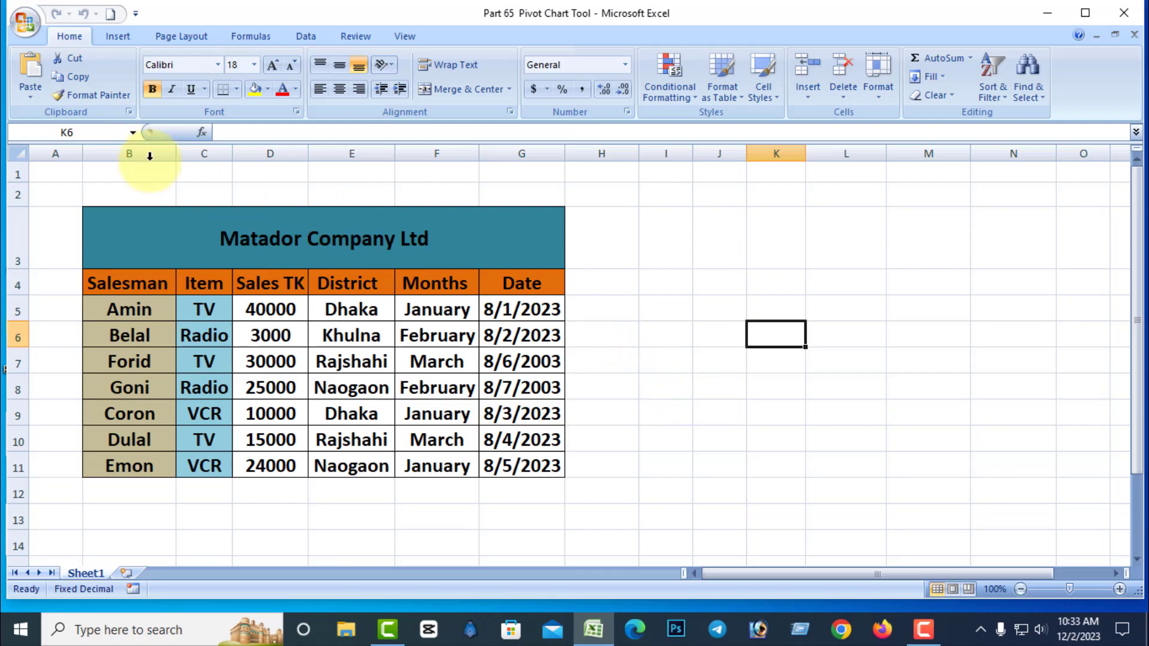
pyautogui.click(117, 37)
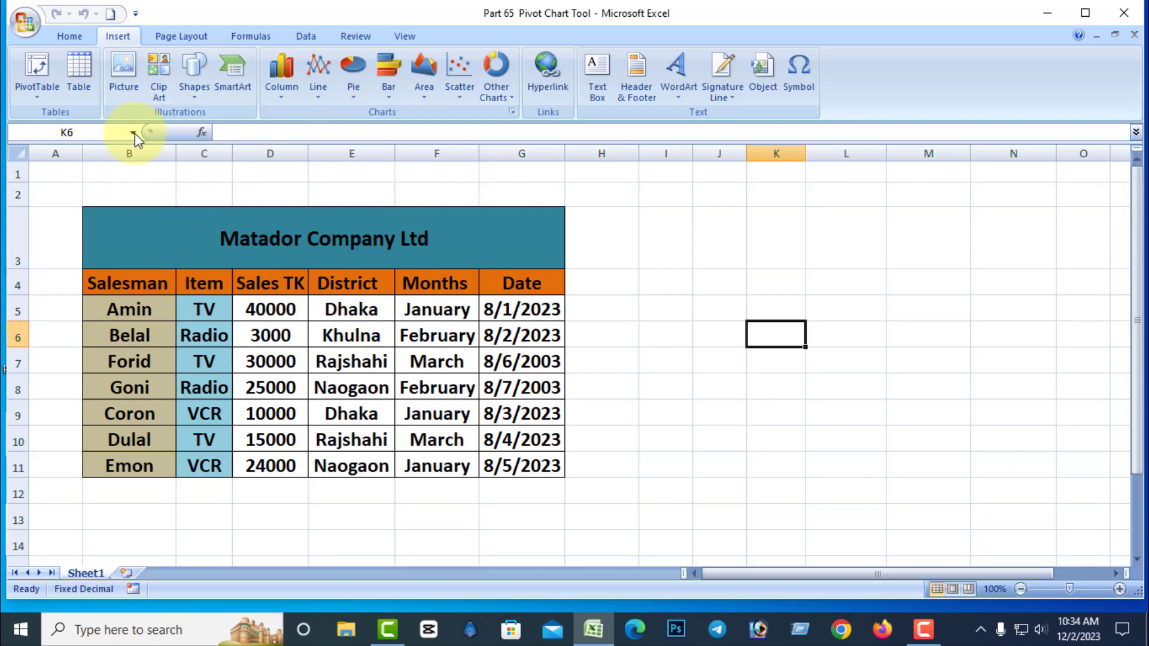
pyautogui.click(126, 63)
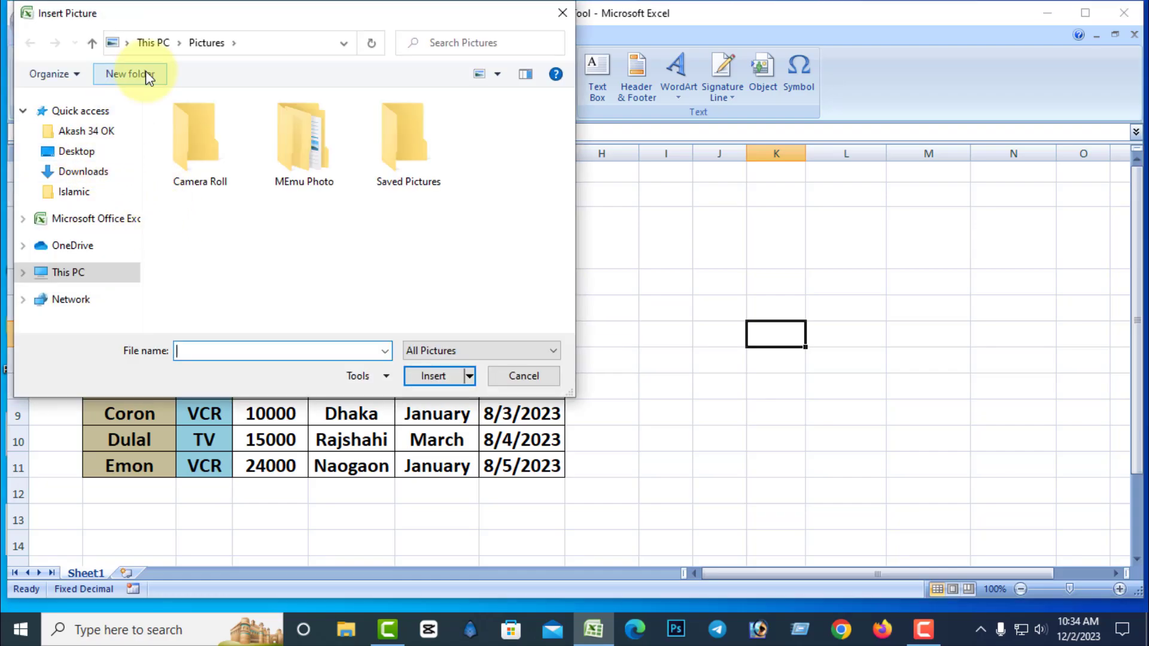
pyautogui.click(126, 44)
pyautogui.click(148, 64)
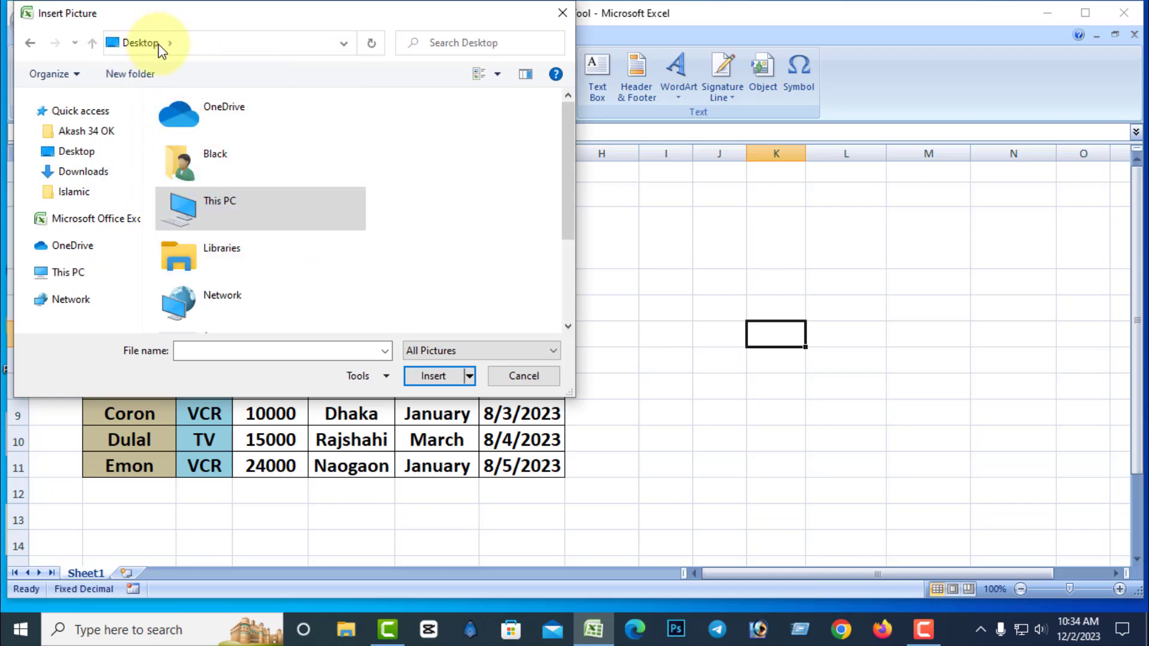
pyautogui.click(154, 51)
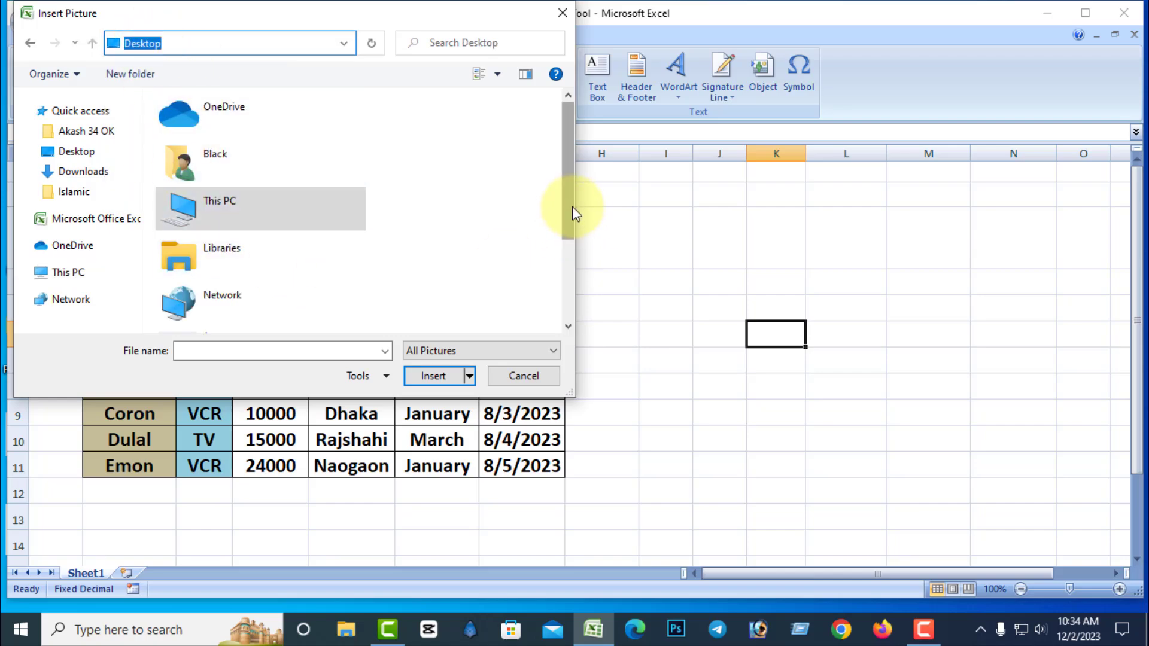
pyautogui.moveTo(573, 206); pyautogui.dragTo(566, 353)
pyautogui.click(210, 224)
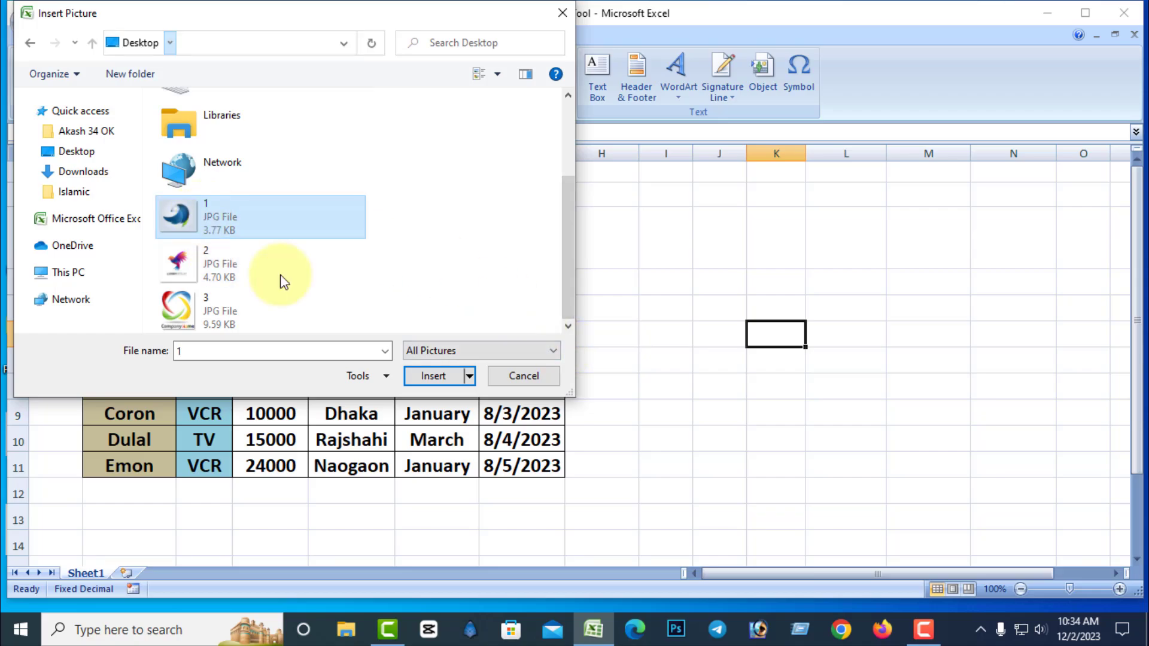
pyautogui.click(440, 376)
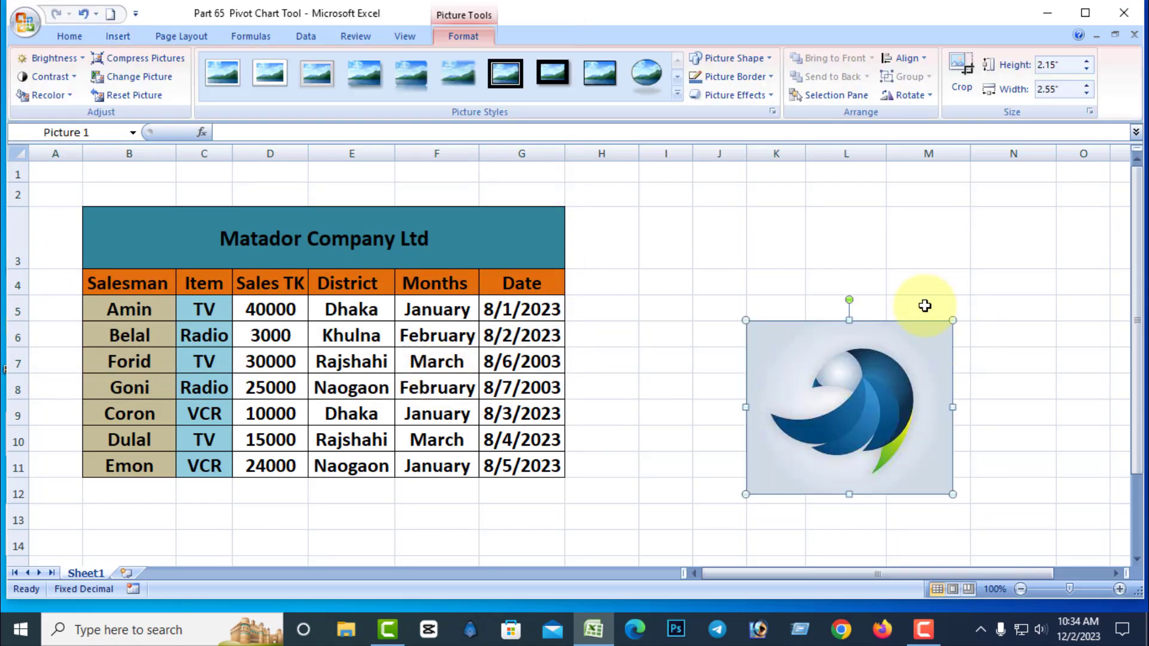
# - Move the logo picture up closer to the table and shrink it to about 1.24" high by 1.48" wide
pyautogui.moveTo(885, 323); pyautogui.dragTo(828, 211)
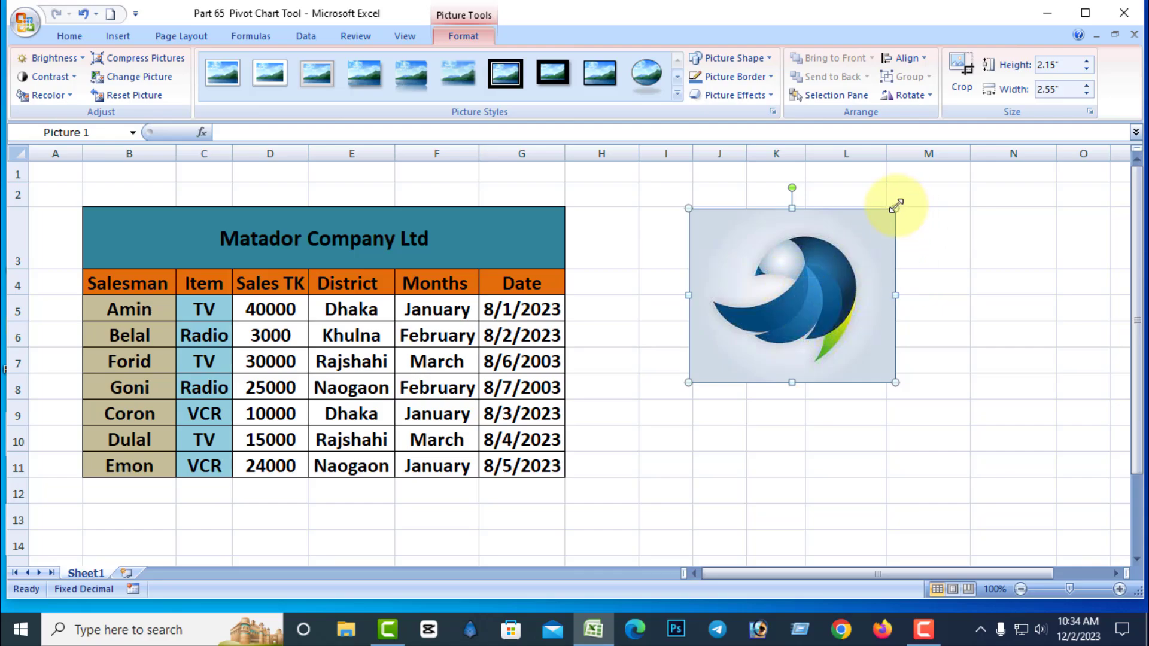
pyautogui.moveTo(898, 208); pyautogui.dragTo(815, 272)
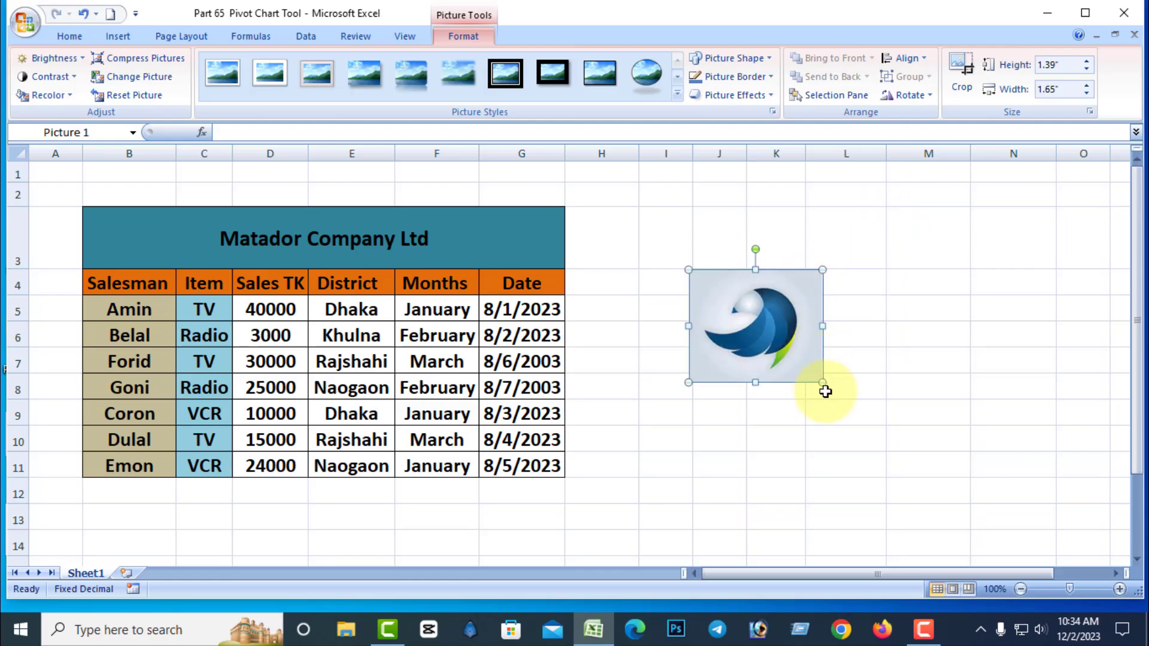
pyautogui.moveTo(824, 386); pyautogui.dragTo(809, 371)
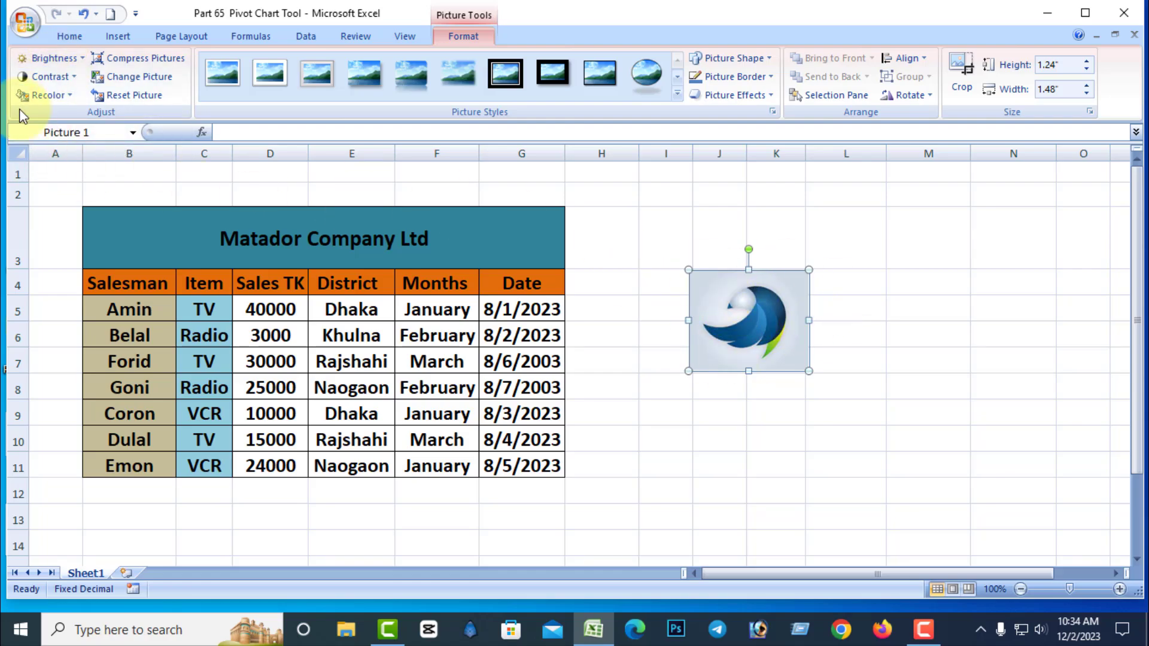
# - Use the picture correction options to set the logo's brightness to -27% and contrast to -6%
pyautogui.click(80, 58)
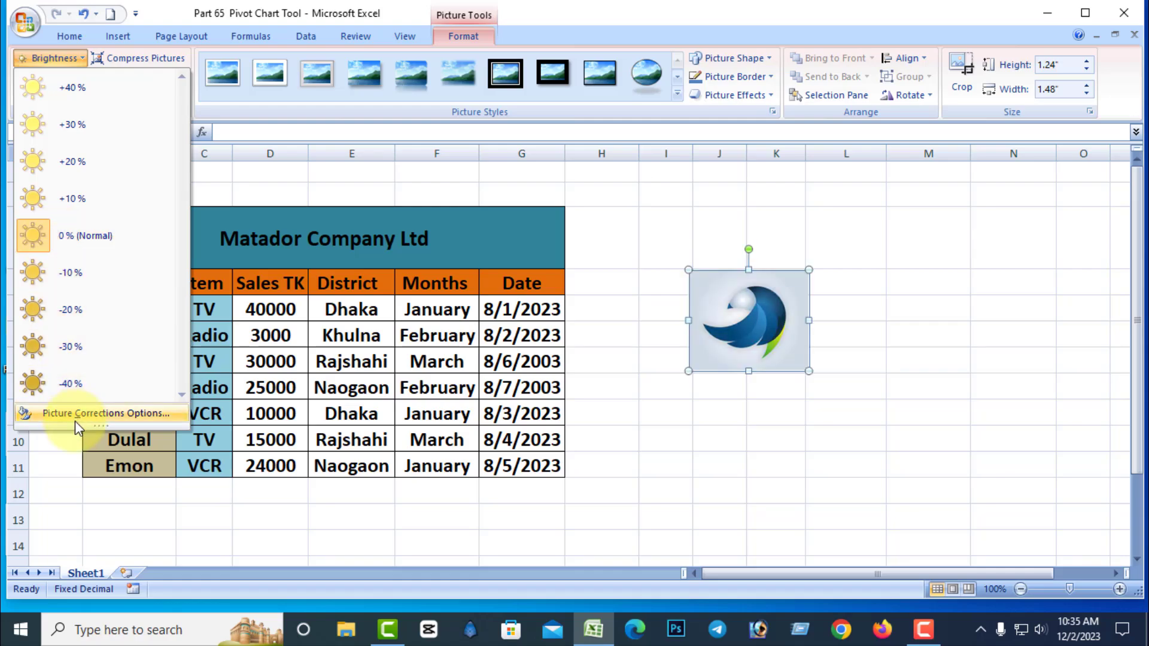
pyautogui.click(108, 414)
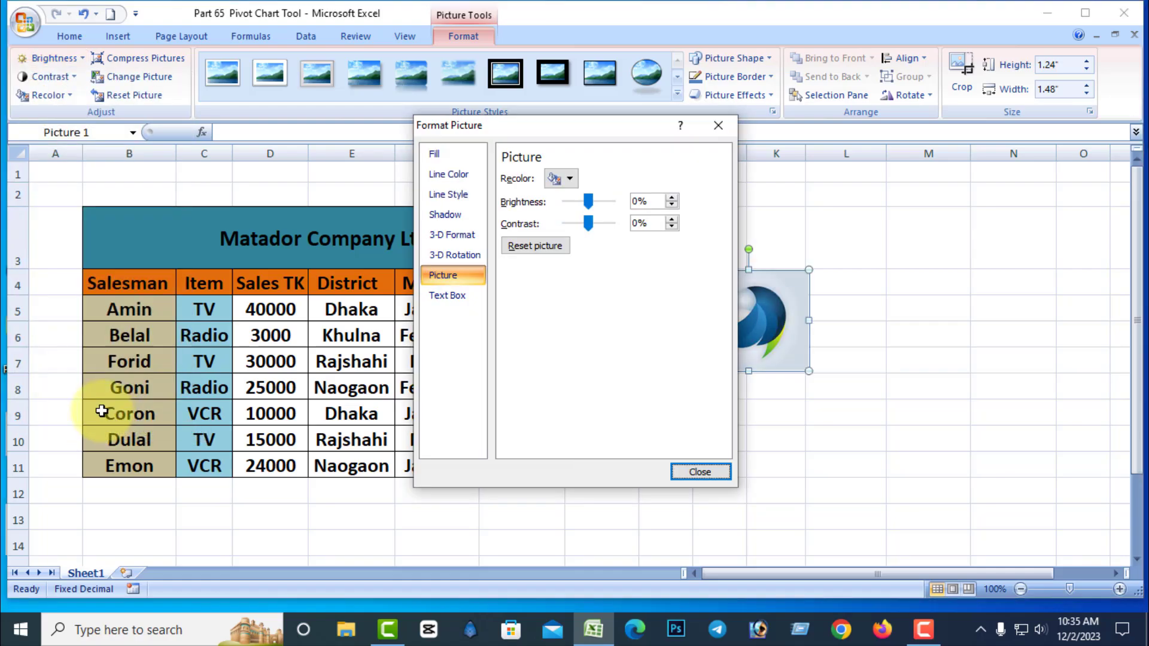
pyautogui.moveTo(592, 137); pyautogui.dragTo(1004, 146)
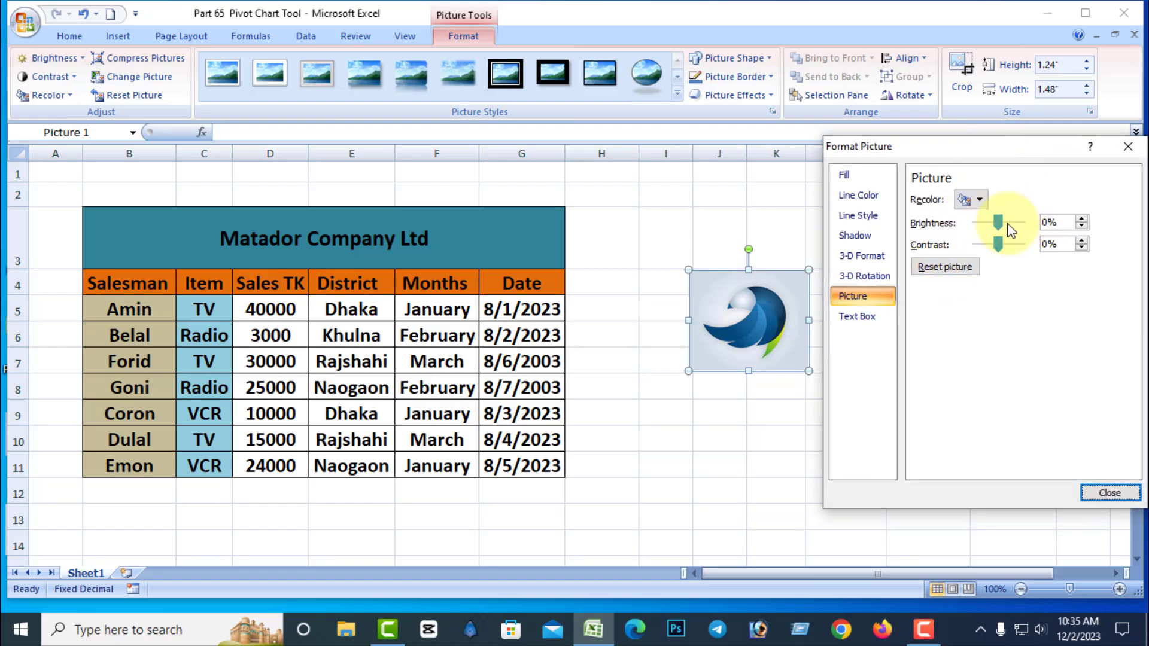
pyautogui.moveTo(999, 223)
pyautogui.mouseDown()
pyautogui.moveTo(986, 224)
pyautogui.moveTo(1003, 228)
pyautogui.moveTo(992, 247)
pyautogui.moveTo(1005, 226)
pyautogui.moveTo(989, 225)
pyautogui.mouseUp()
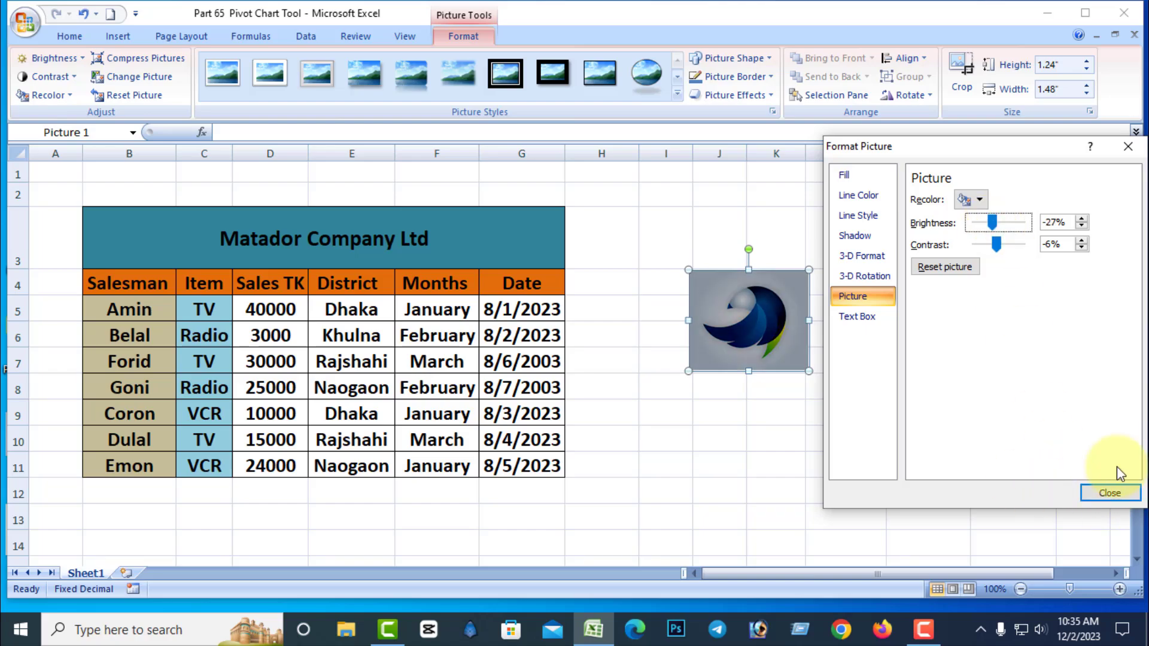
pyautogui.click(1114, 492)
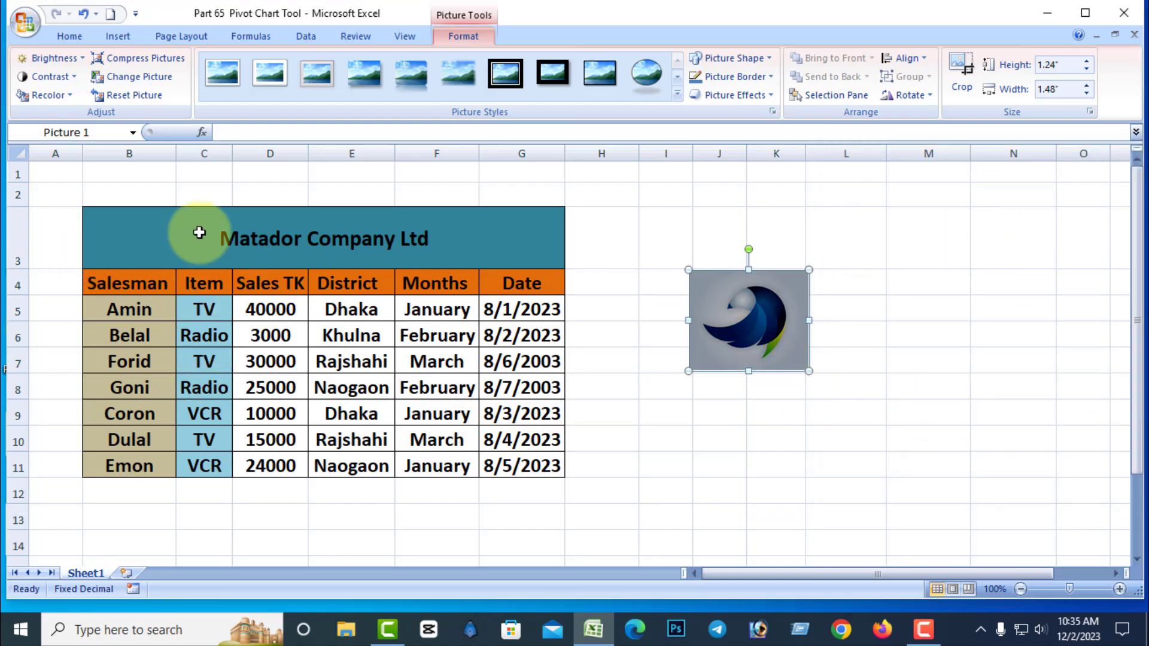
# - Set the logo's contrast to -5% and recolor it with the green dark variation
pyautogui.click(75, 78)
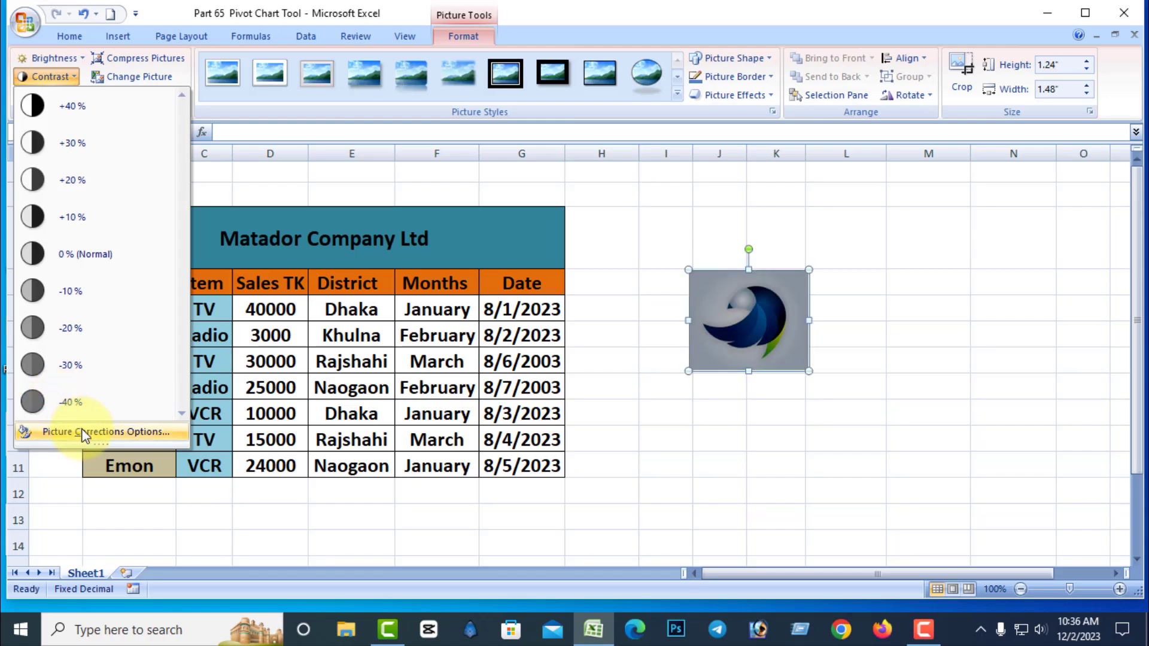
pyautogui.click(103, 435)
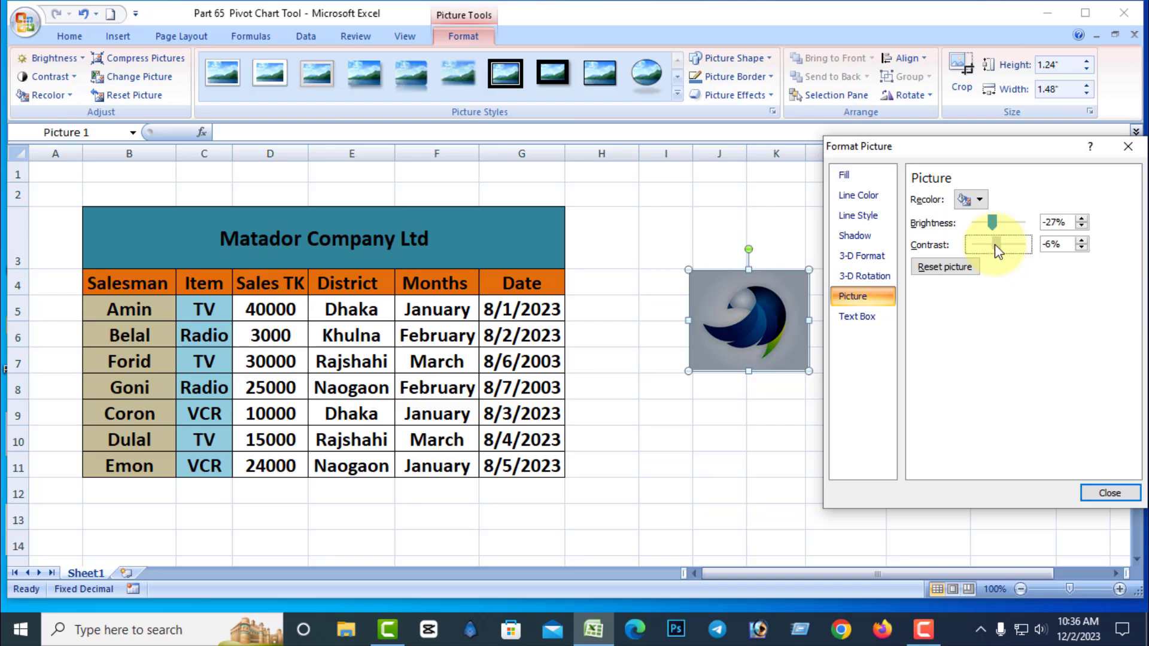
pyautogui.moveTo(995, 244)
pyautogui.mouseDown()
pyautogui.moveTo(972, 244)
pyautogui.moveTo(1019, 248)
pyautogui.moveTo(997, 249)
pyautogui.mouseUp()
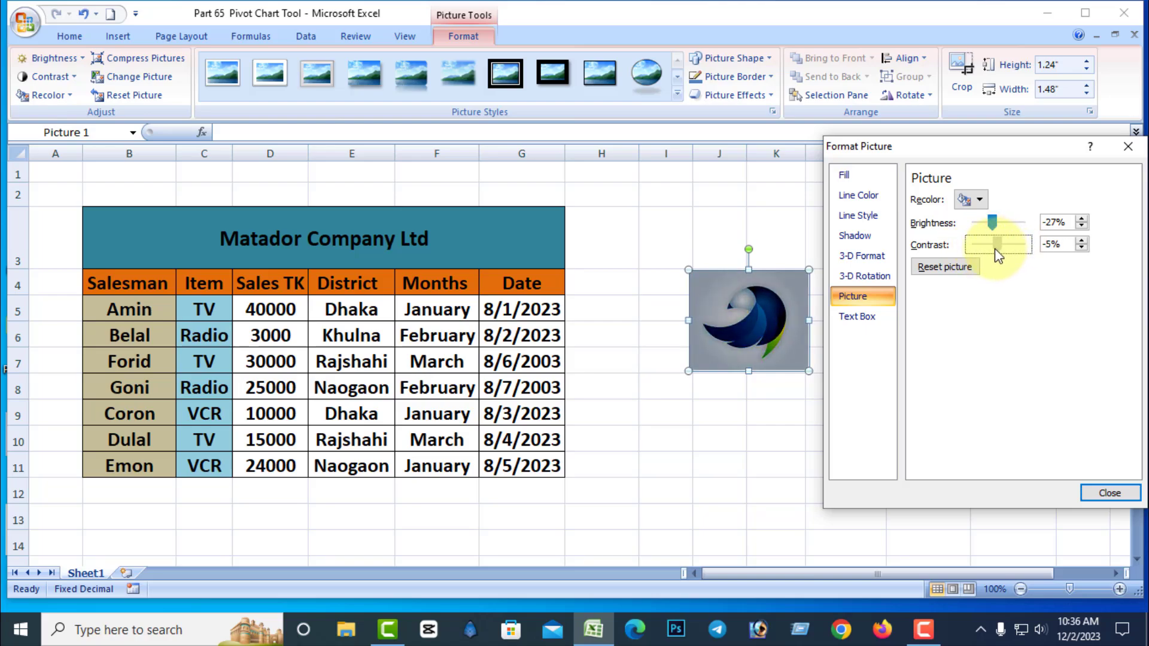
pyautogui.click(1128, 497)
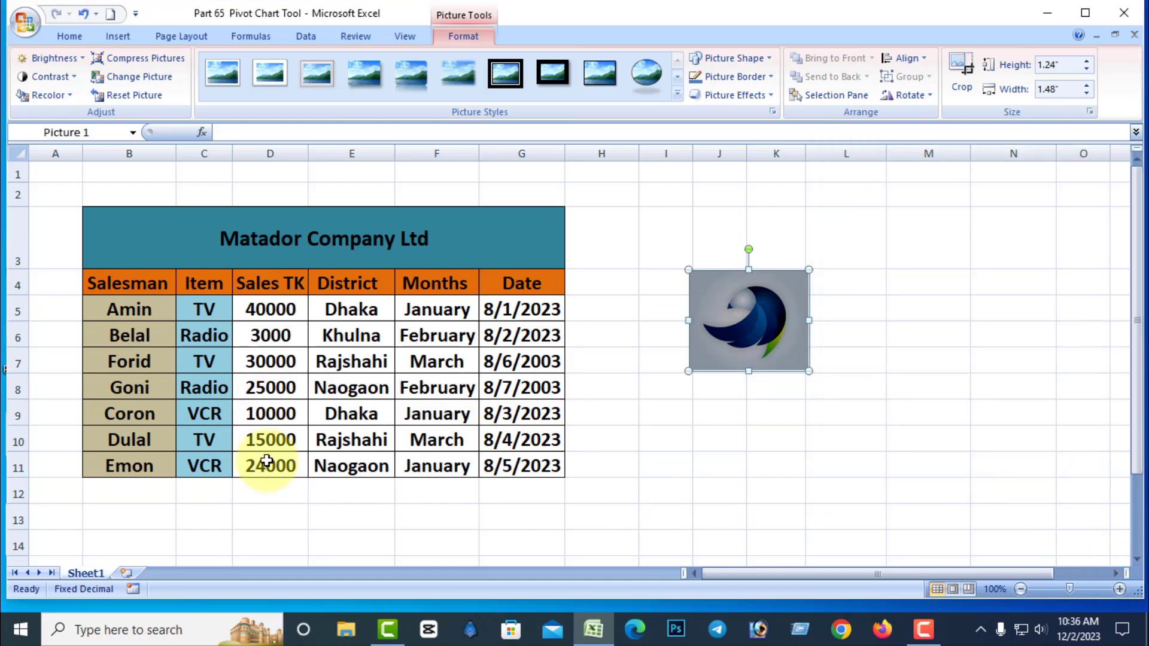
pyautogui.click(69, 95)
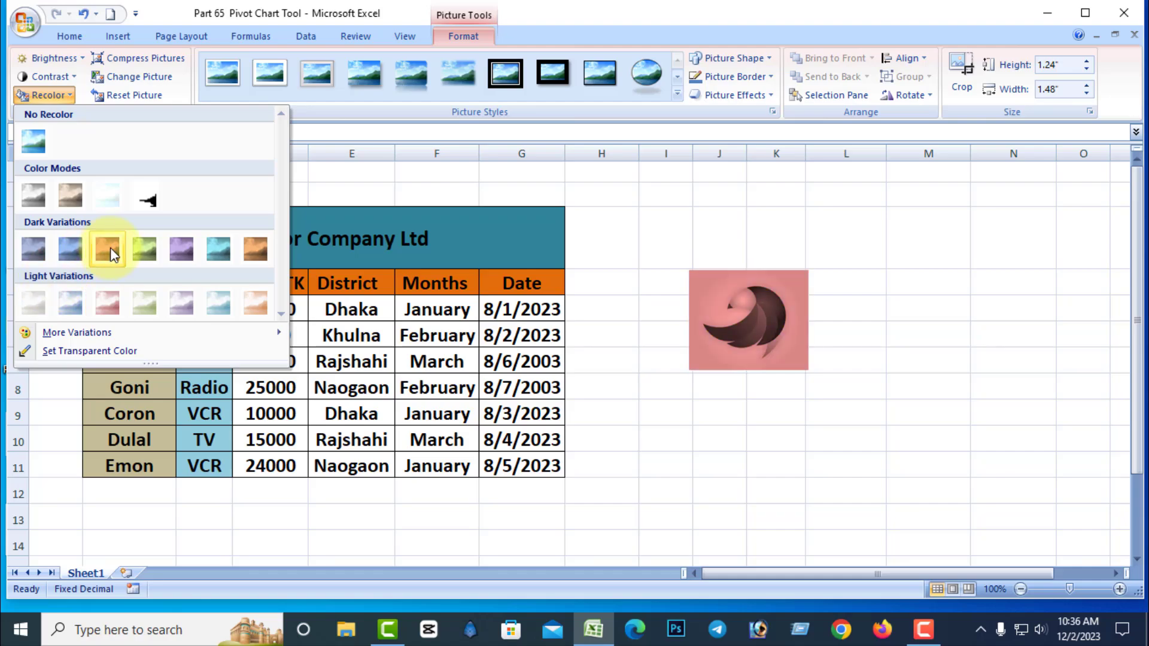
pyautogui.click(141, 247)
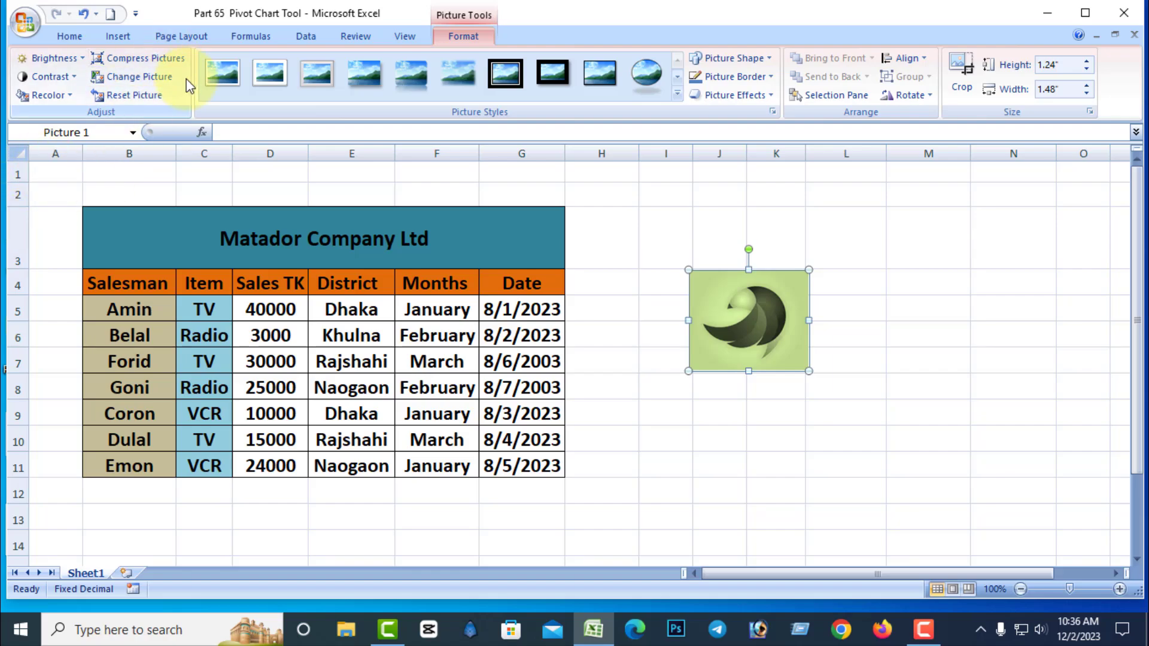
# - Review the picture compression options and target output choices without applying any compression
pyautogui.click(162, 58)
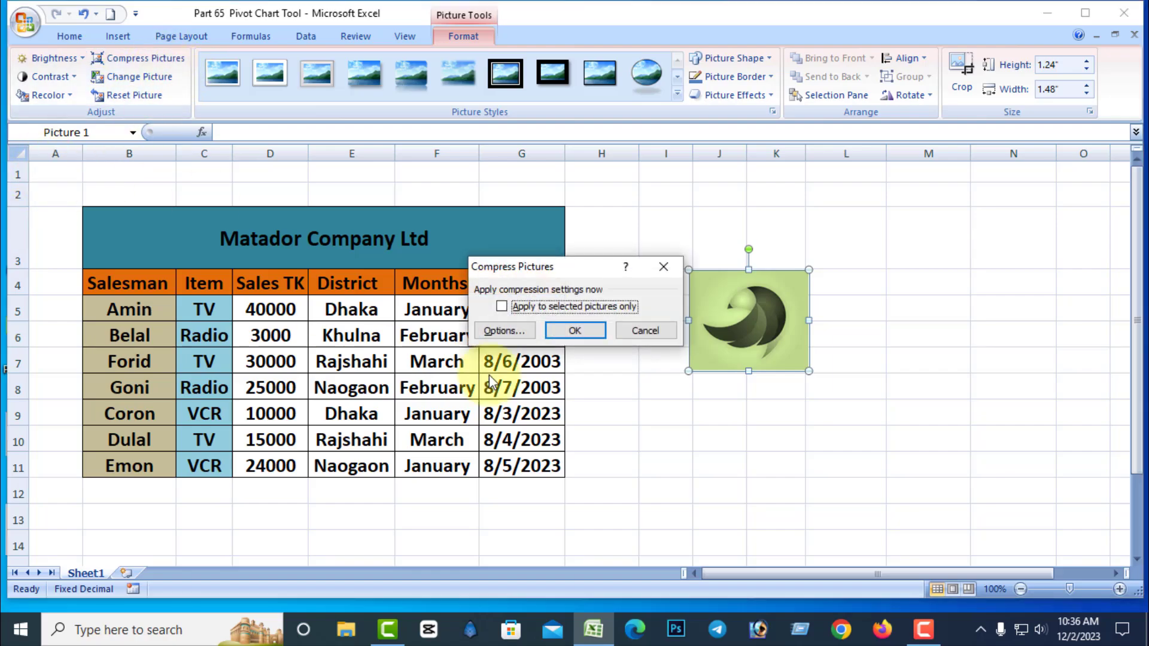
pyautogui.click(497, 329)
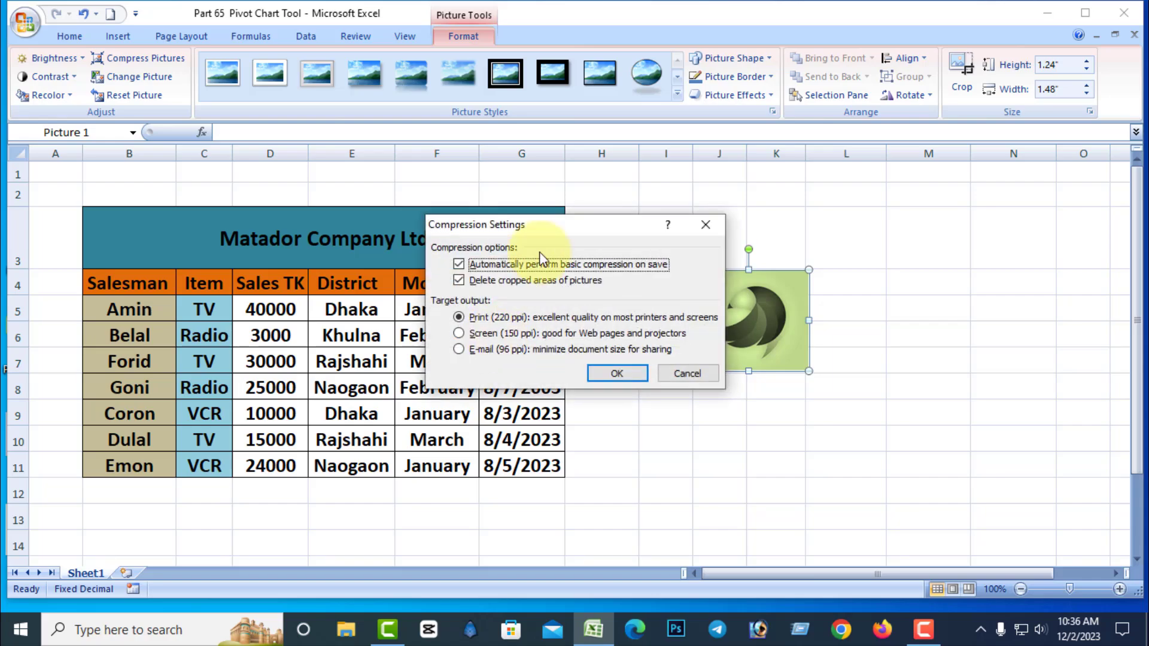
pyautogui.moveTo(551, 225); pyautogui.dragTo(947, 170)
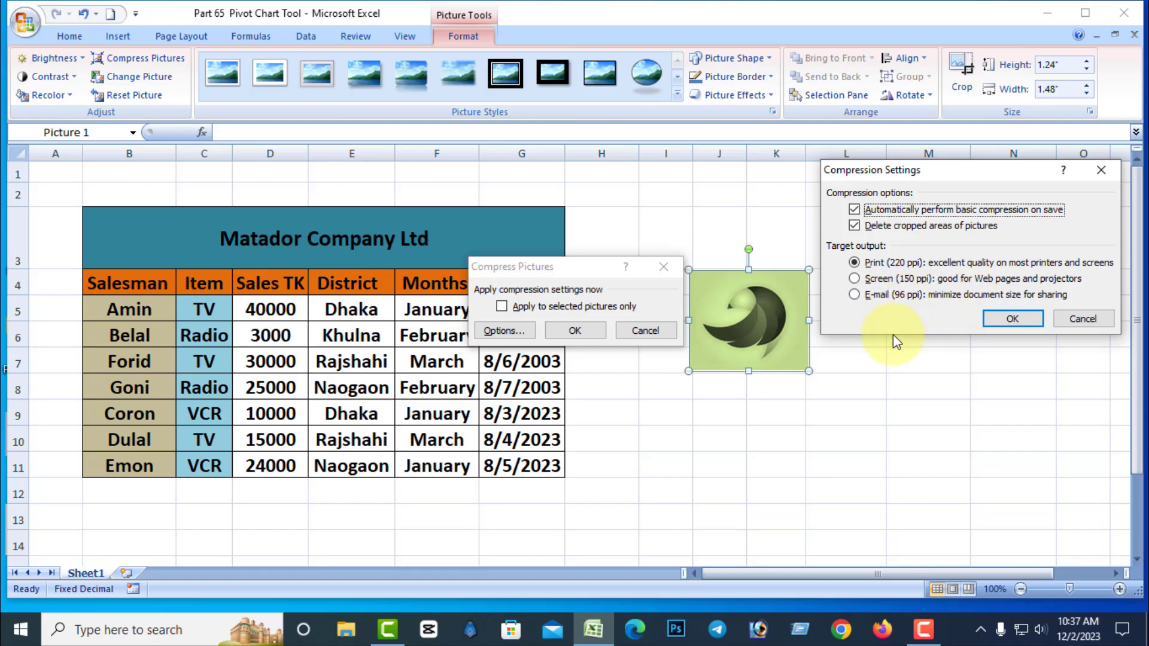
pyautogui.click(1102, 317)
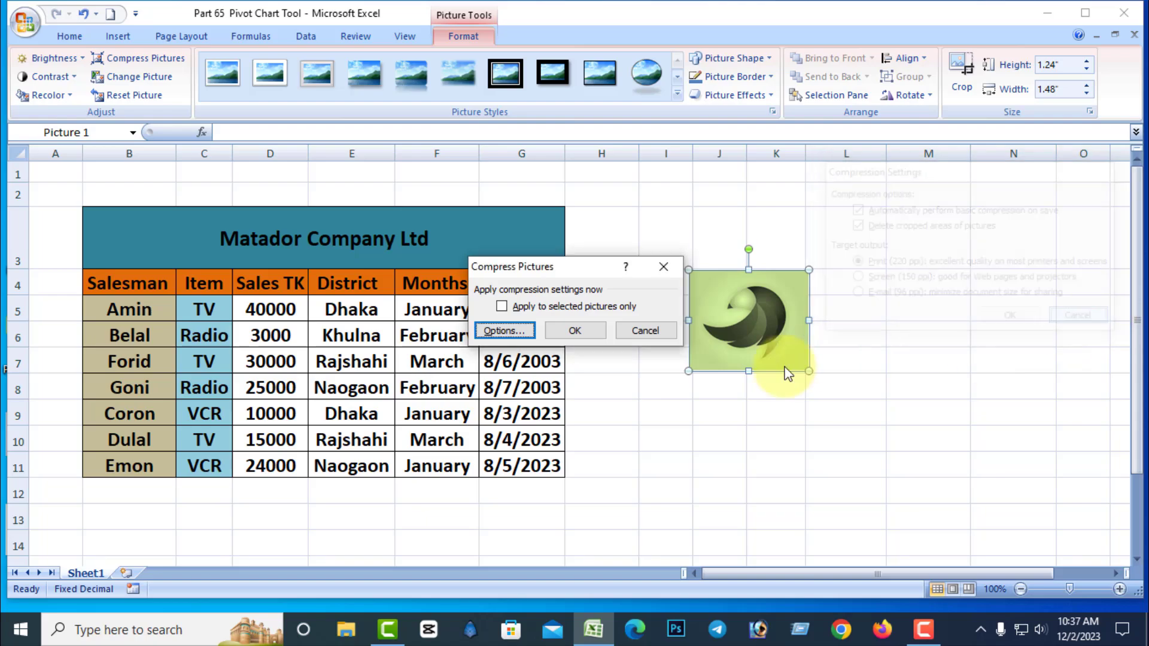
pyautogui.click(647, 330)
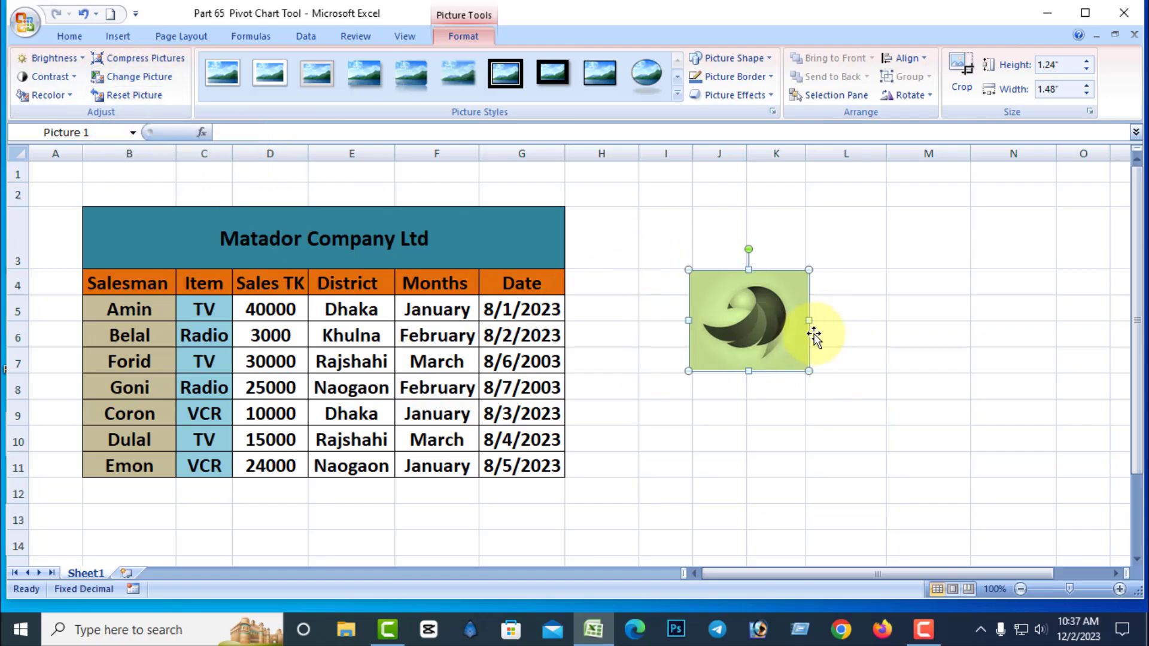
# - Replace the logo with picture 2 from the Desktop, and undo the replacement
pyautogui.click(152, 77)
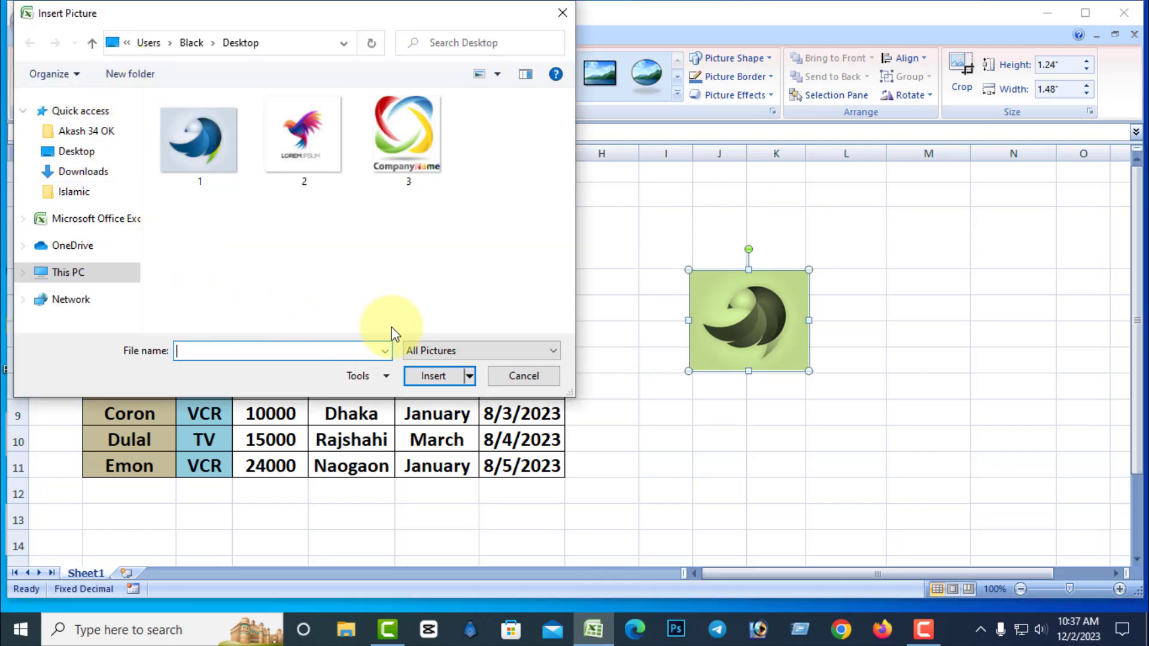
pyautogui.click(295, 130)
pyautogui.click(433, 376)
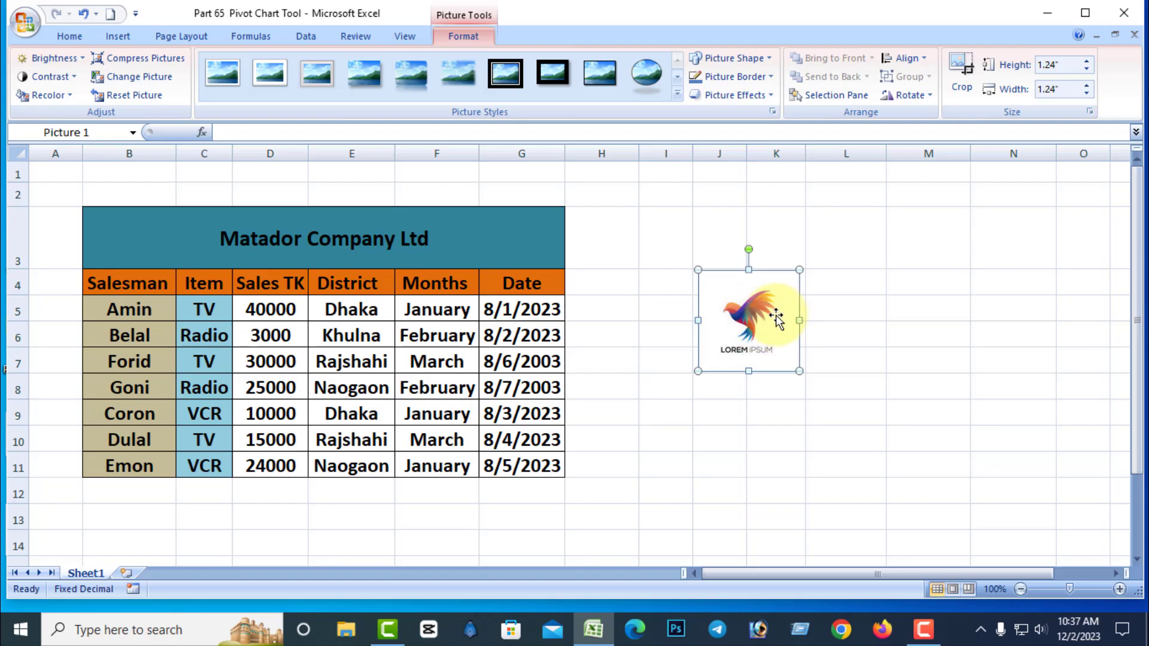
pyautogui.hotkey('ctrl', 'z')
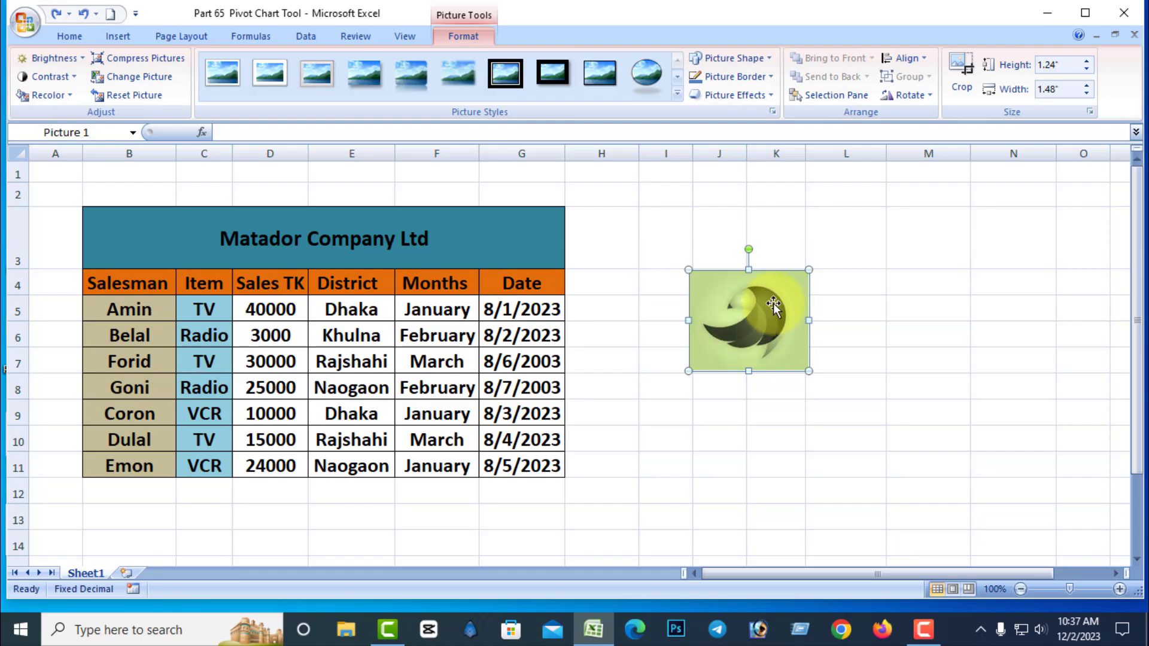
# - Reset the picture's formatting and size, and move it up level with the table's title row
pyautogui.click(132, 96)
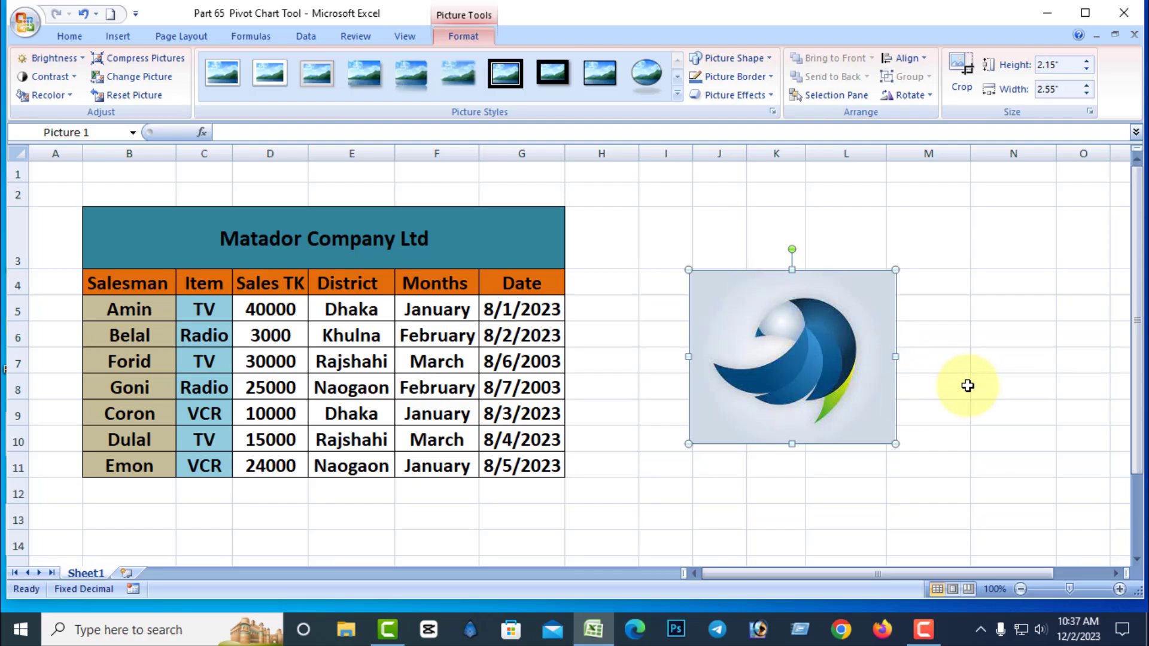
pyautogui.moveTo(862, 379); pyautogui.dragTo(746, 303)
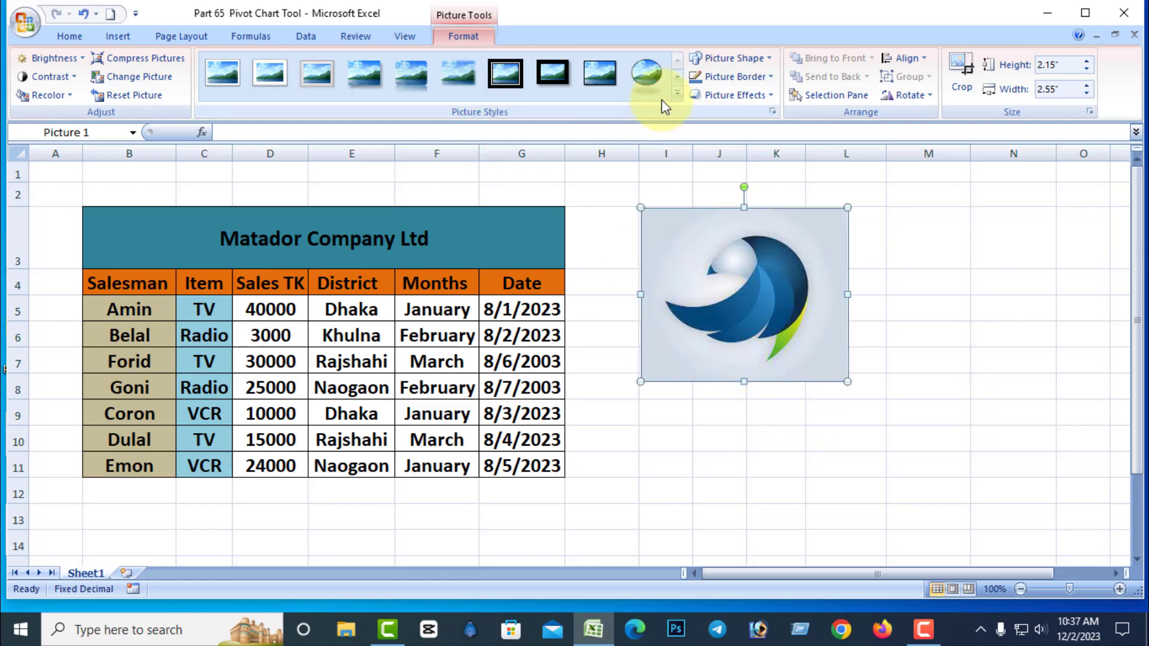
# - Apply the white beveled picture style with a reflection to the logo
pyautogui.click(678, 93)
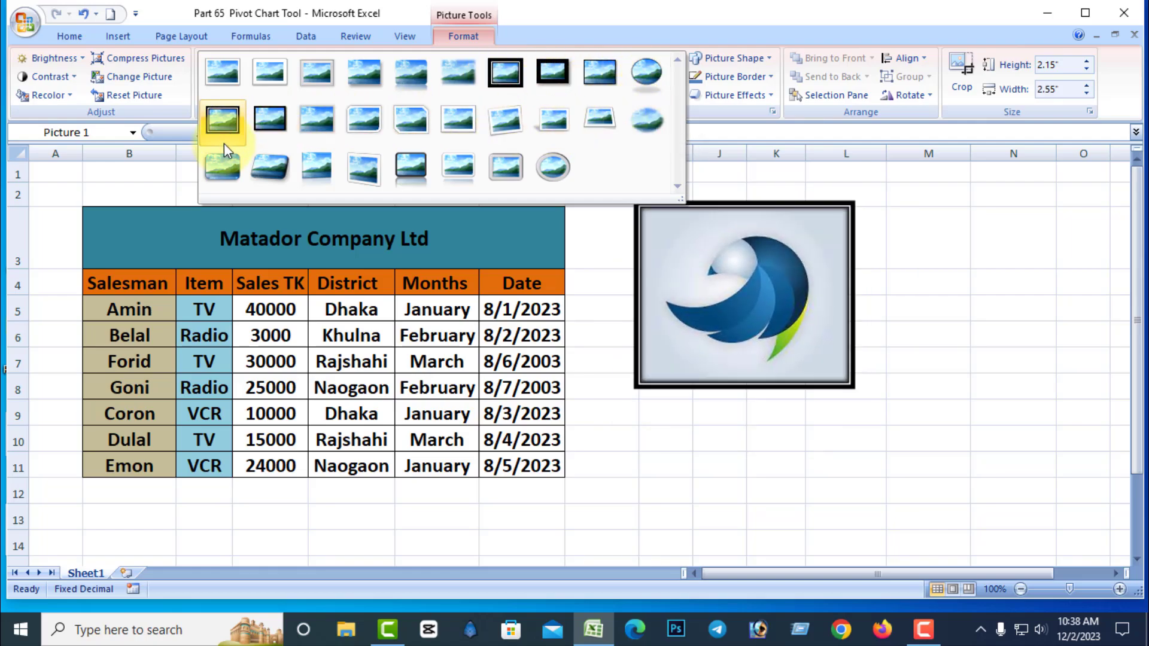
pyautogui.click(455, 168)
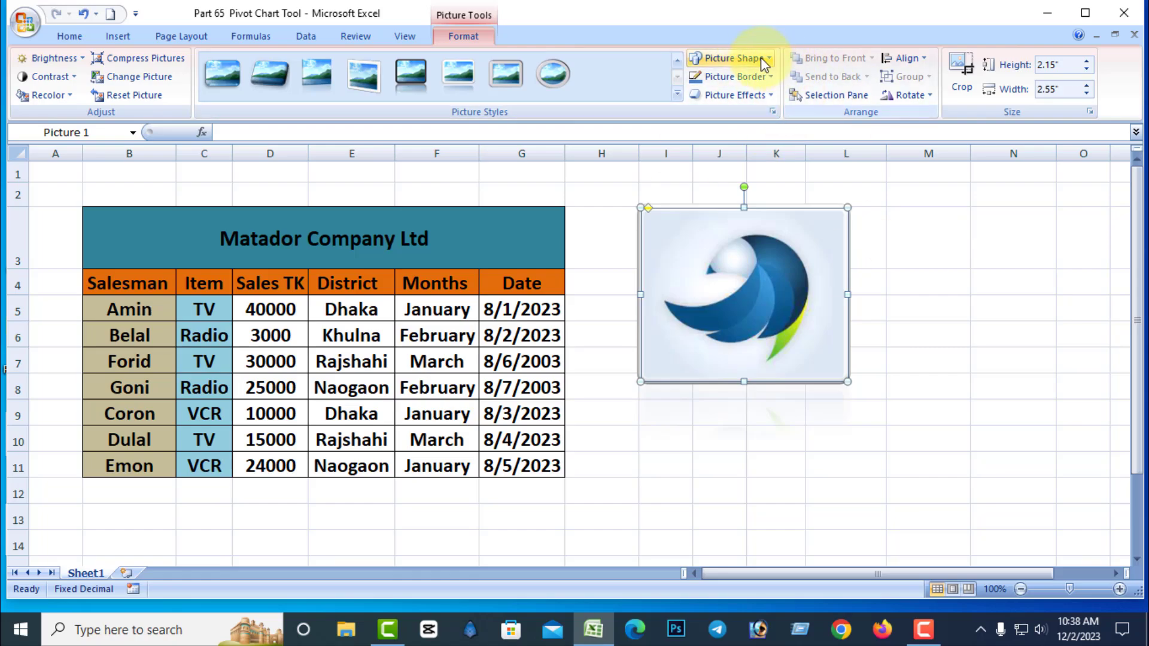
# - Move the logo across to columns M to O and change its picture shape to a regular pentagon
pyautogui.moveTo(779, 214); pyautogui.dragTo(1042, 213)
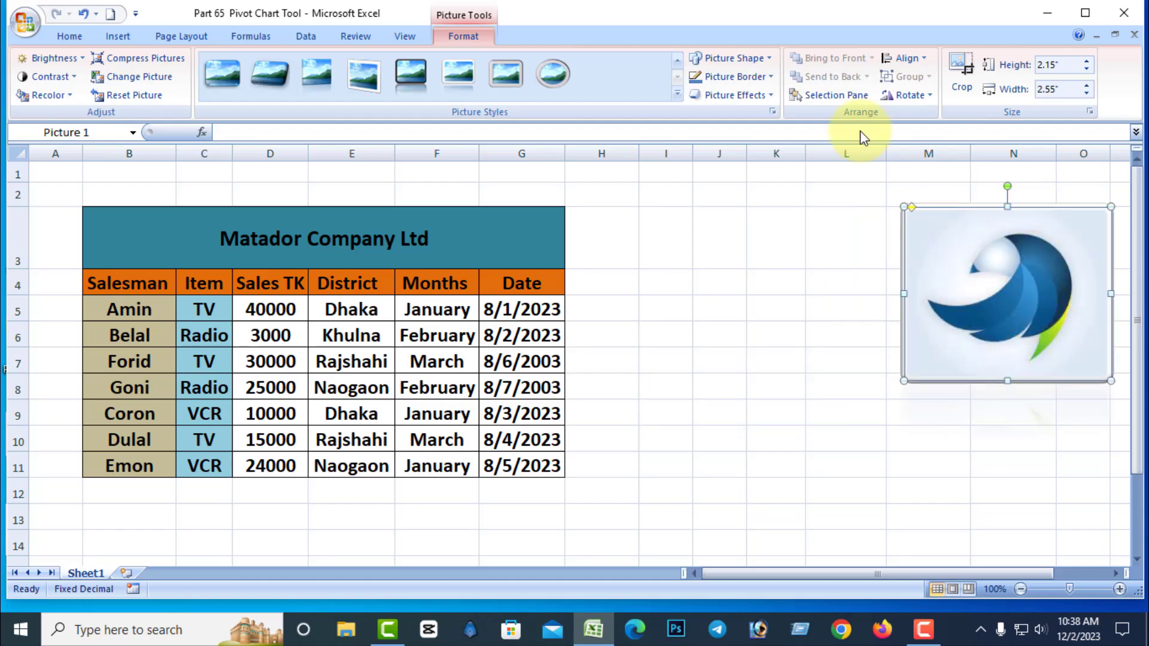
pyautogui.click(770, 59)
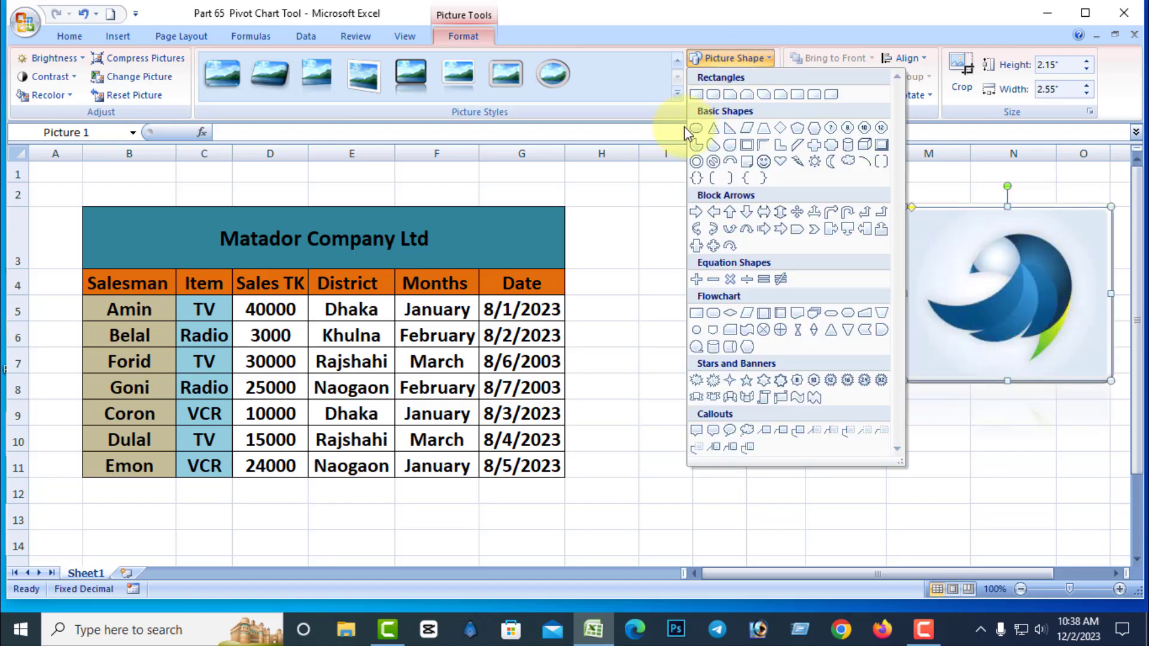
pyautogui.click(799, 129)
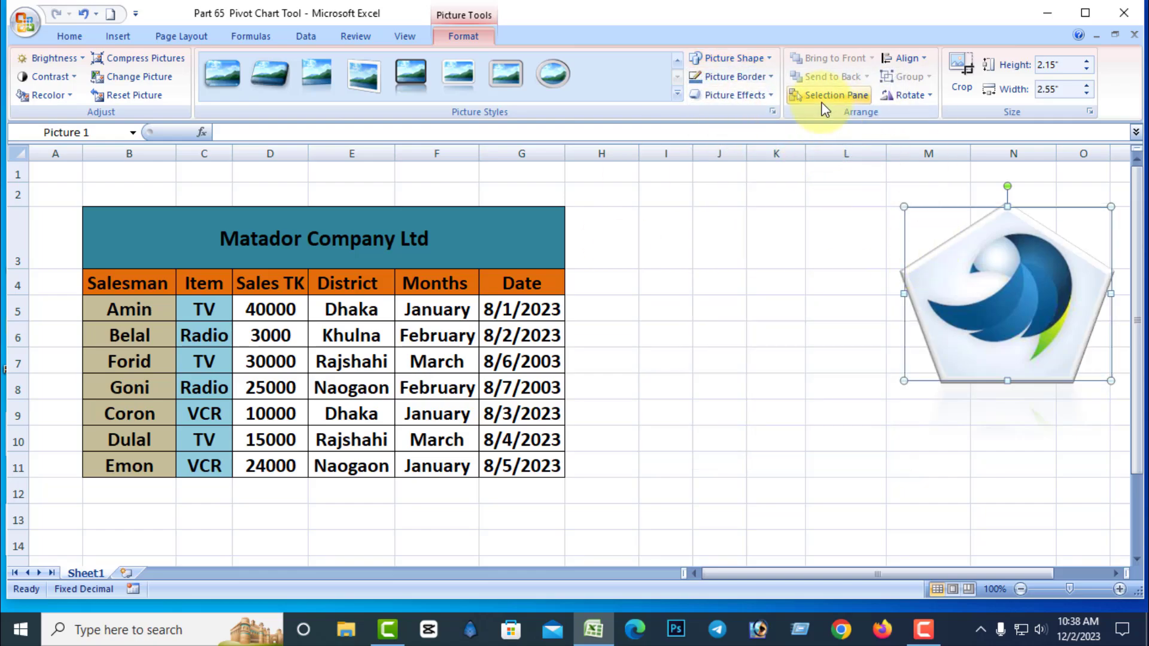
# - Give the pentagon logo a red picture border with a weight of 4½ pt
pyautogui.click(770, 78)
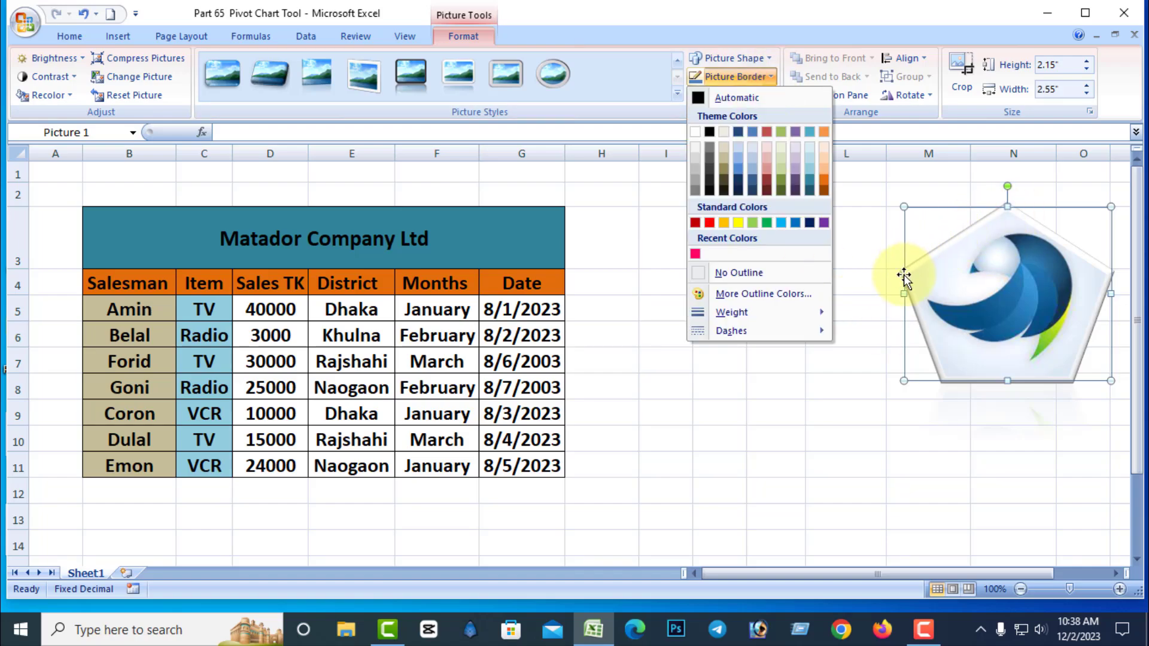
pyautogui.moveTo(796, 312)
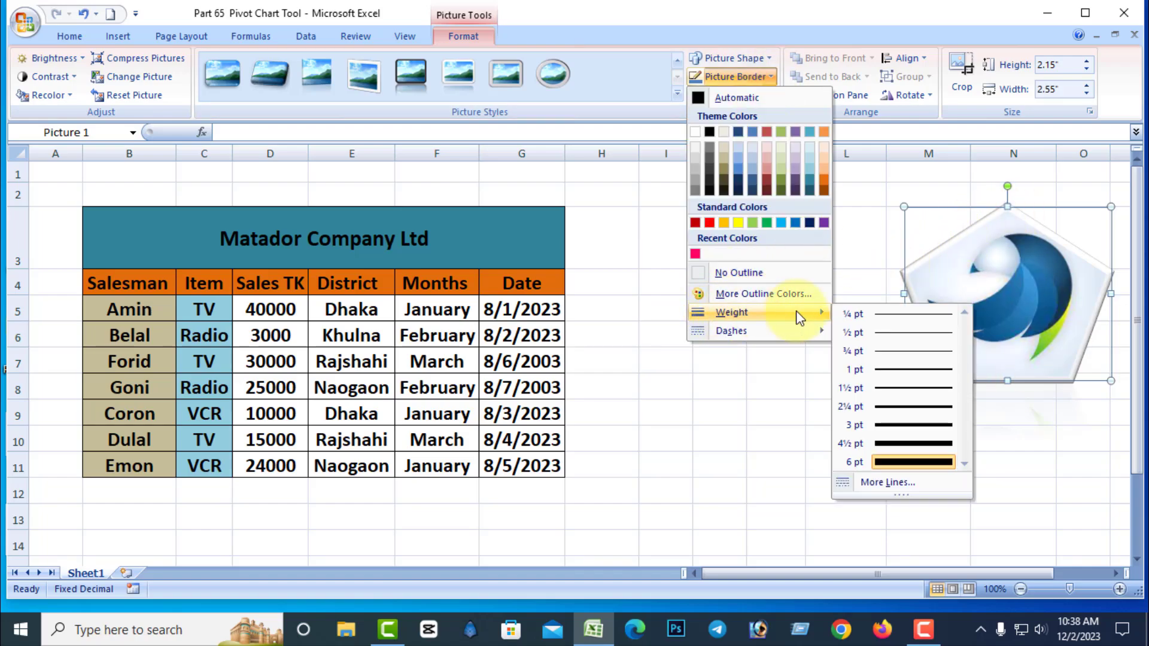
pyautogui.click(889, 442)
pyautogui.click(737, 77)
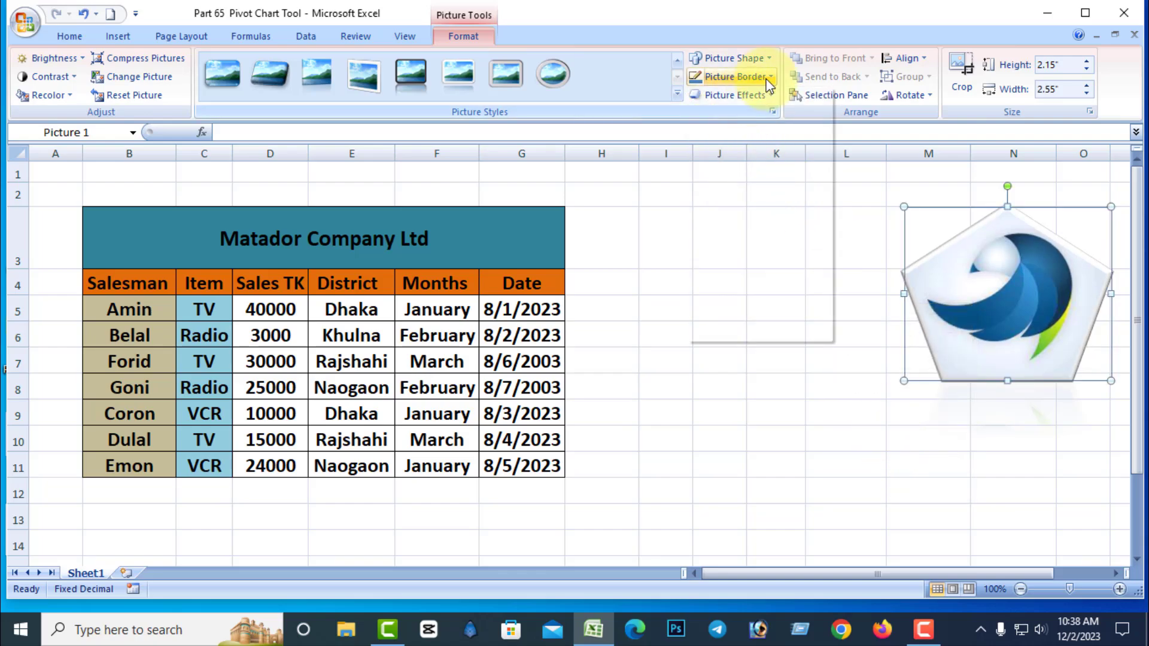
pyautogui.click(709, 222)
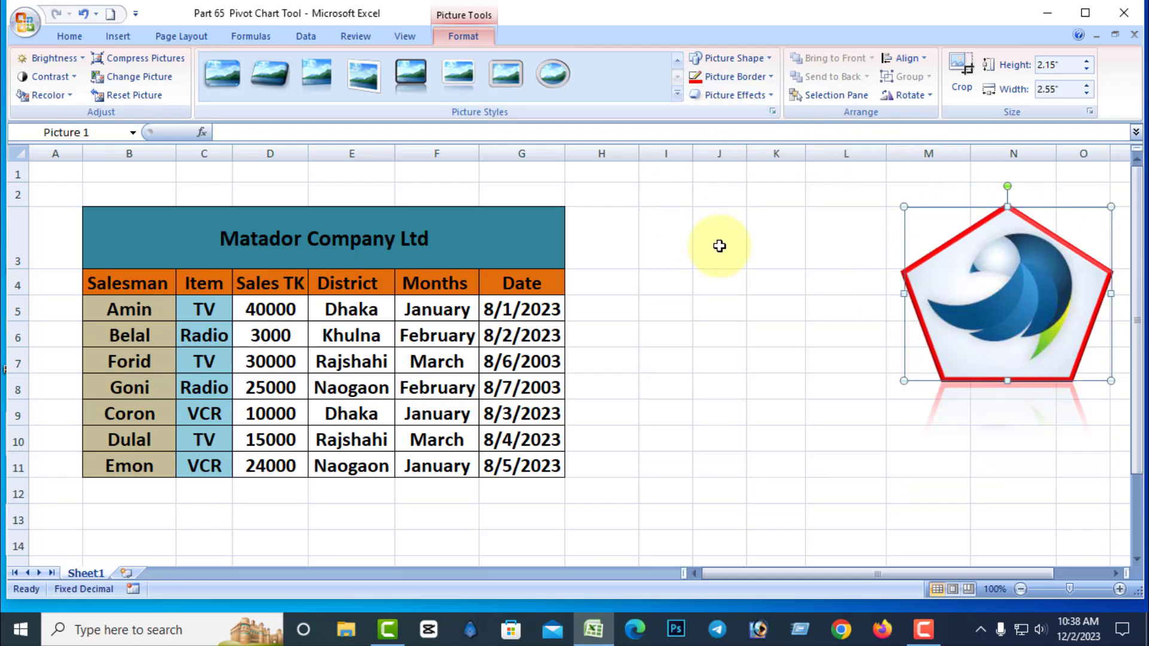
# - Add the first perspective shadow to the pentagon logo, cast diagonally to its upper left
pyautogui.click(772, 100)
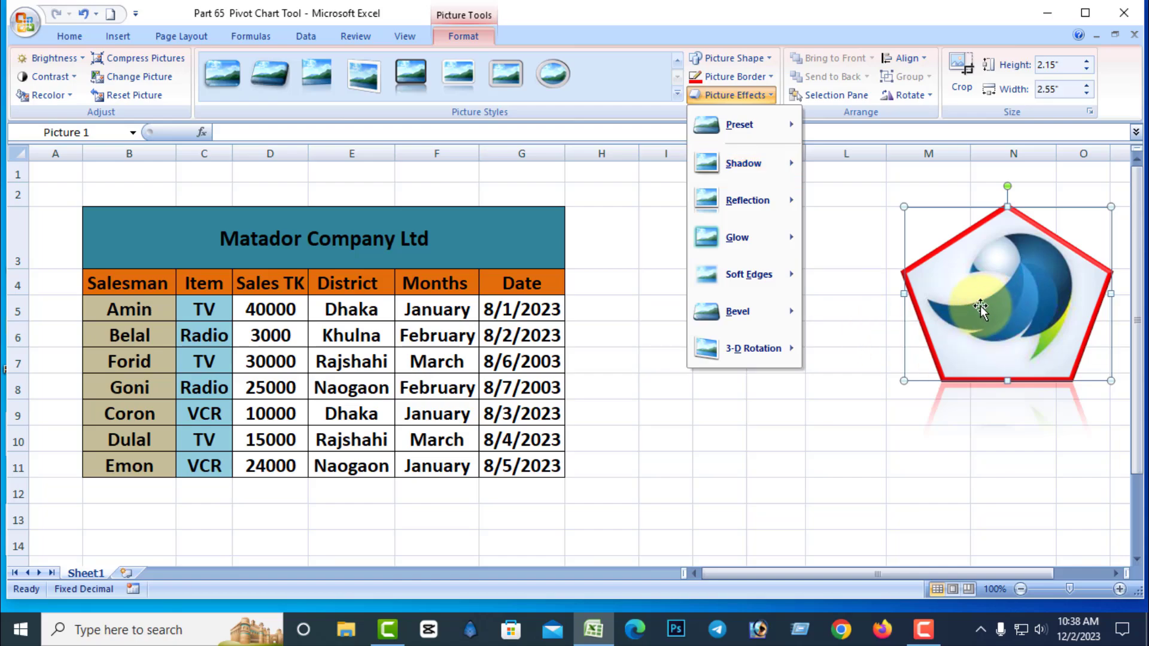
pyautogui.moveTo(745, 133)
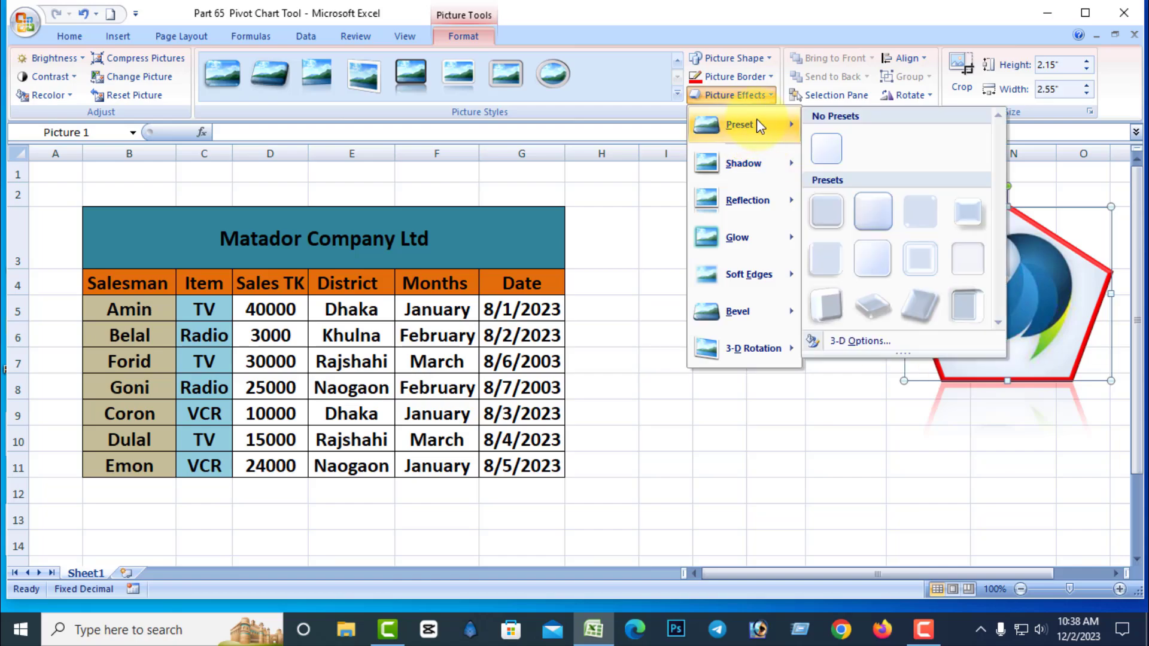
pyautogui.moveTo(745, 165)
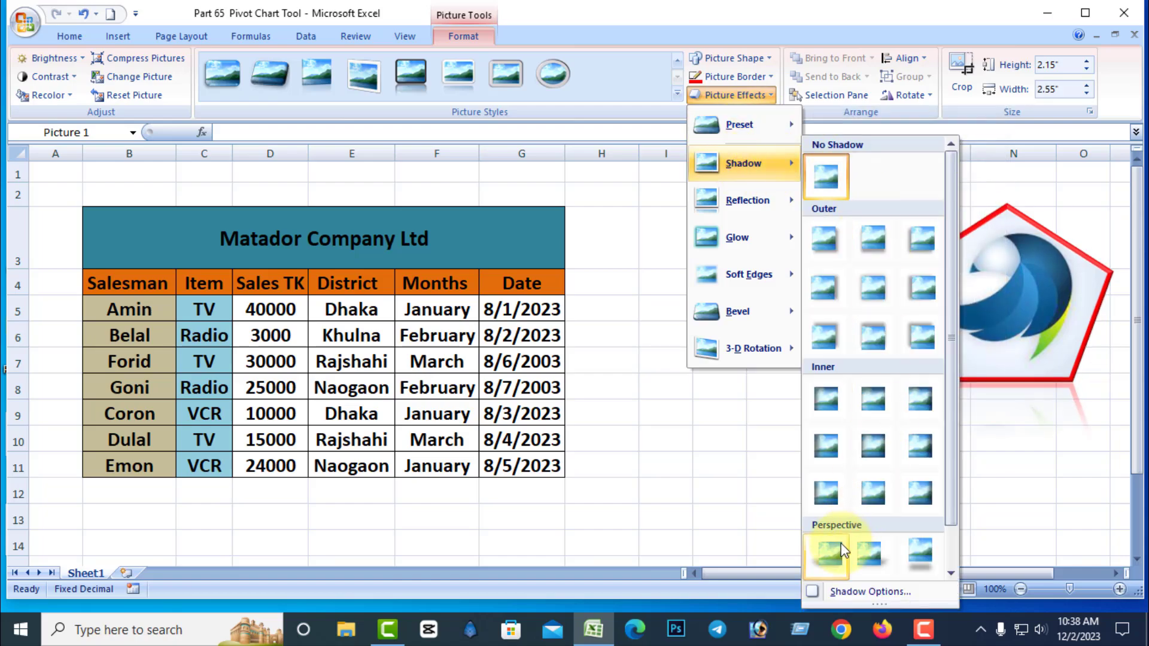
pyautogui.click(829, 555)
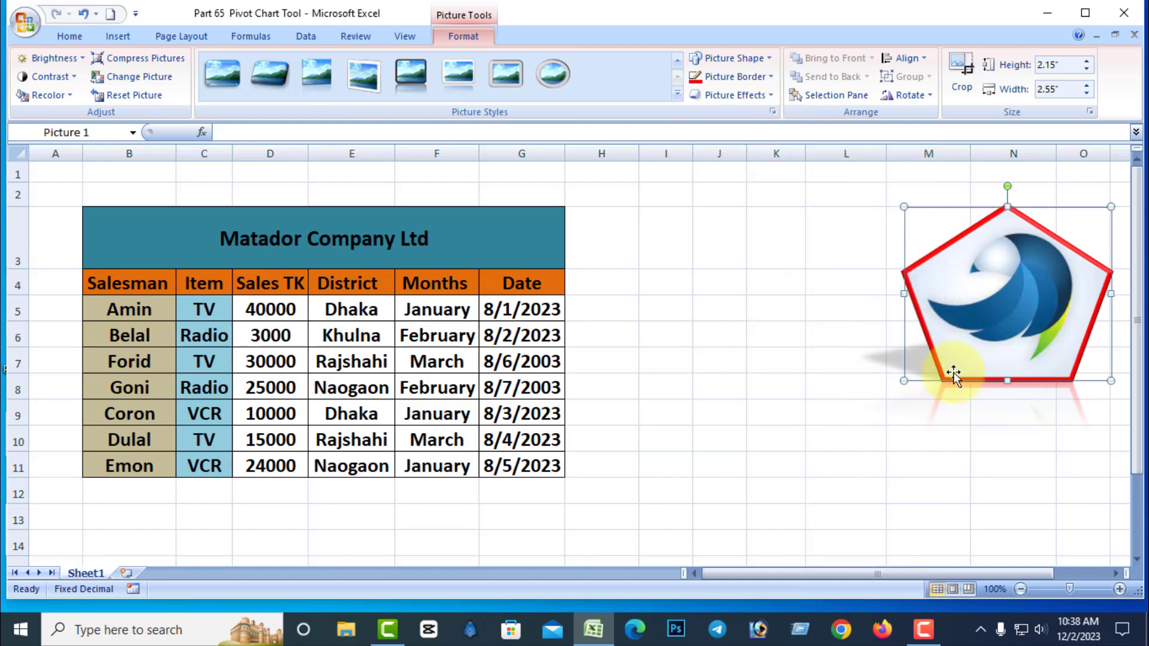
# - Apply the half-height touching reflection and a green glow from the second row of glow variations to the logo
pyautogui.click(748, 96)
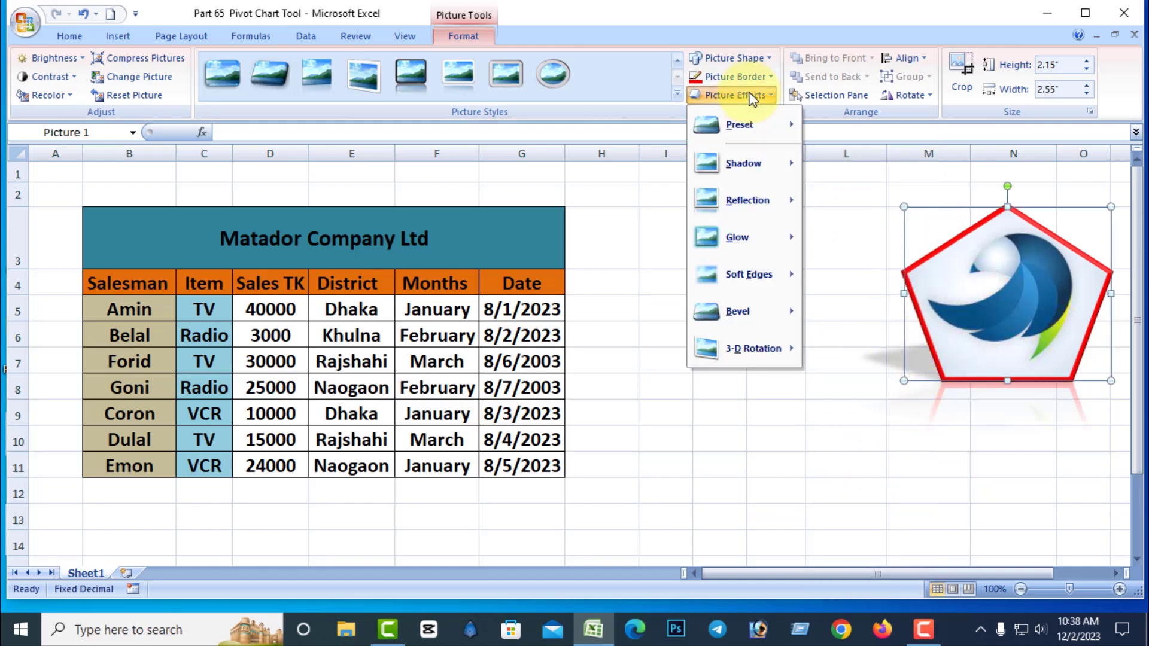
pyautogui.moveTo(748, 203)
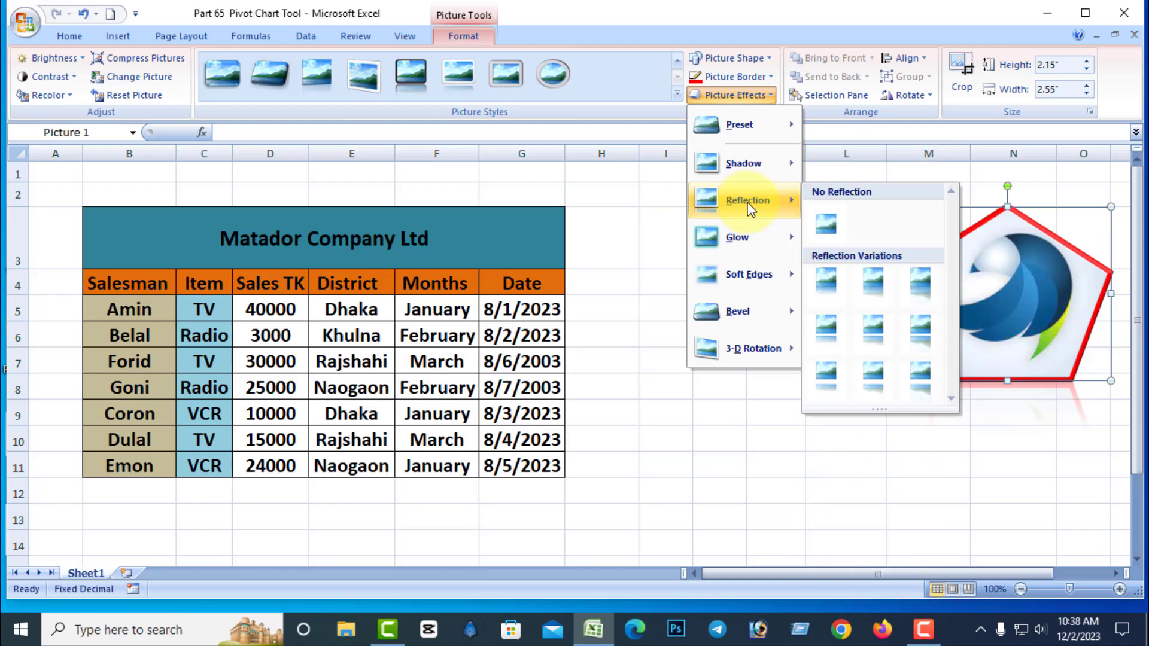
pyautogui.click(874, 285)
pyautogui.click(743, 97)
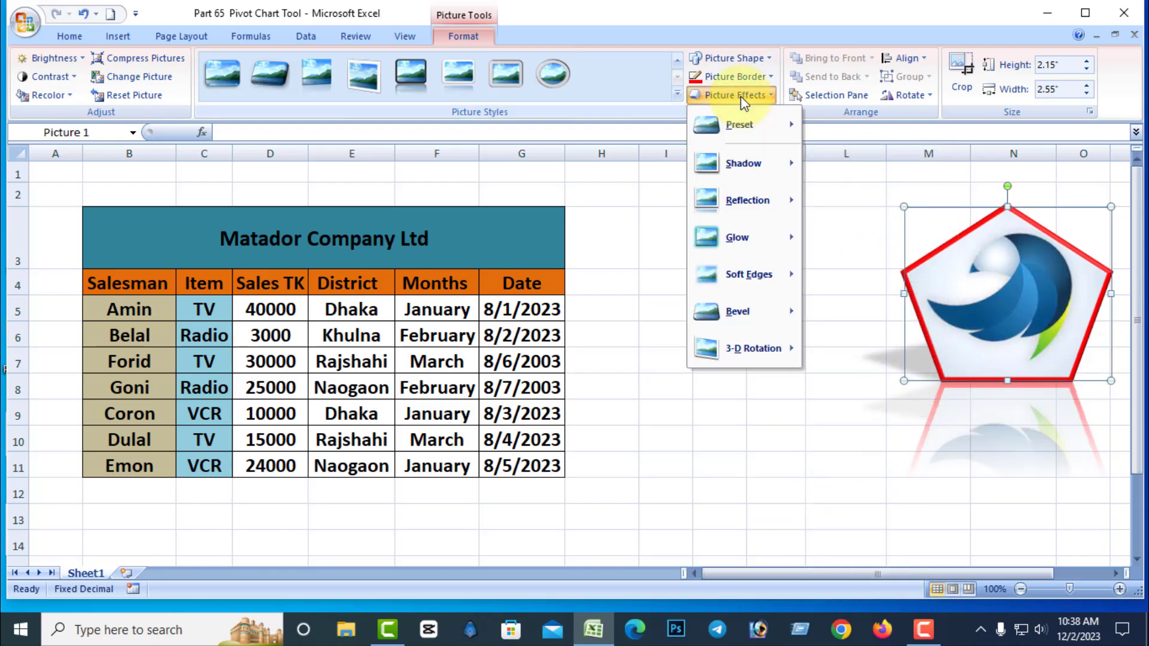
pyautogui.moveTo(759, 250)
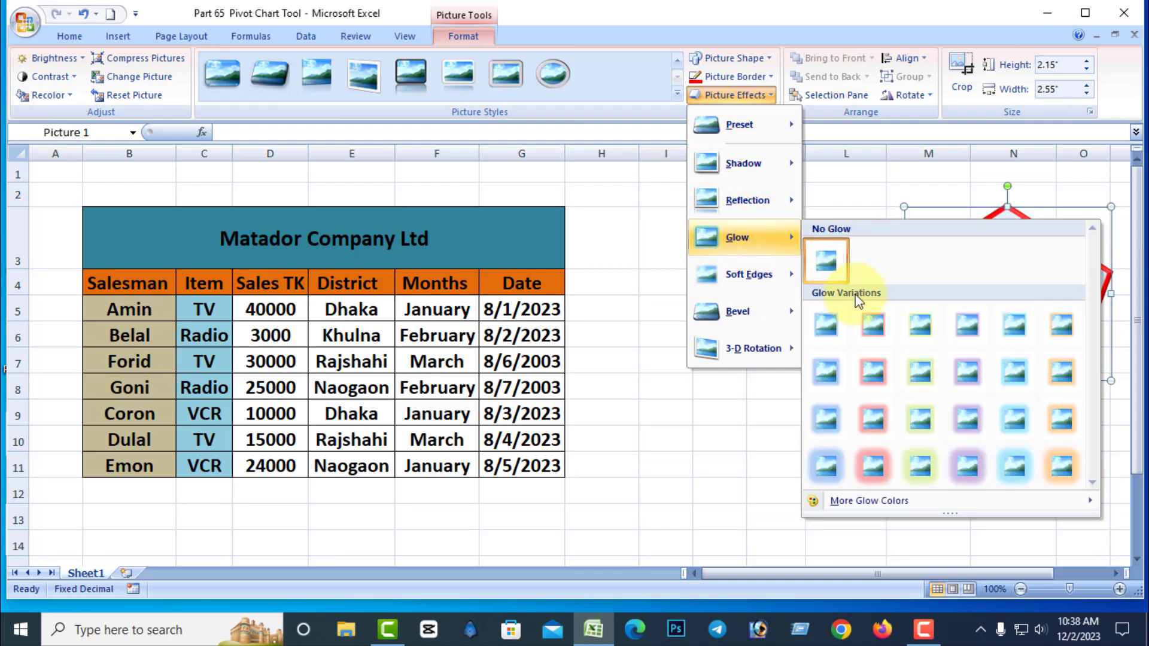
pyautogui.click(917, 376)
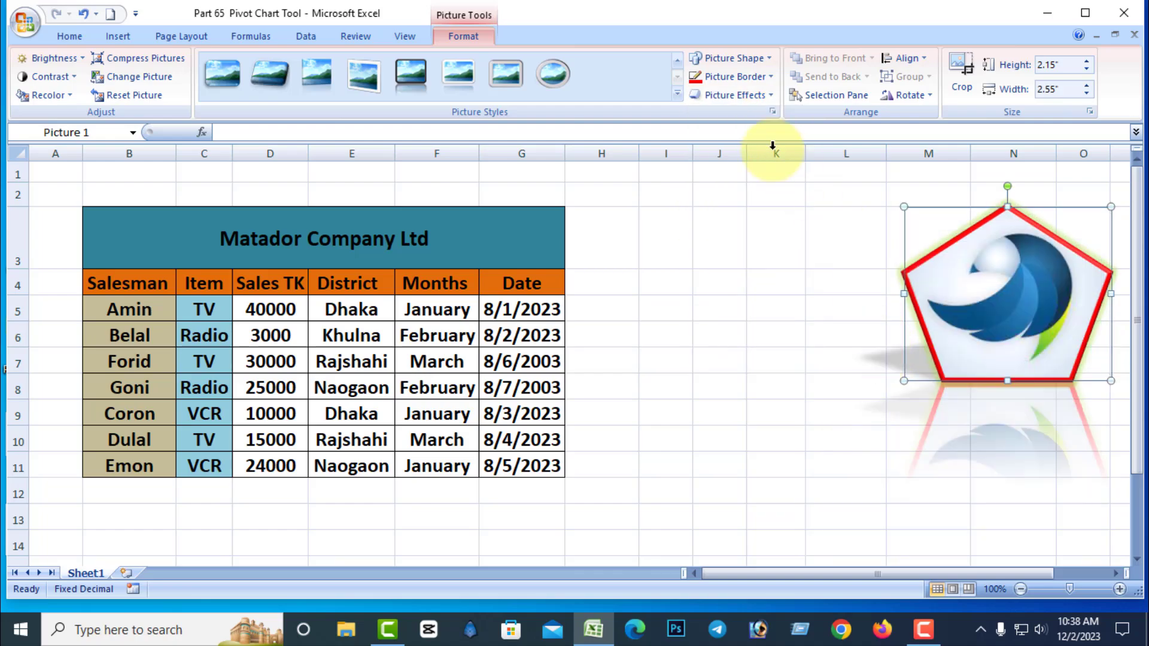
pyautogui.click(733, 97)
pyautogui.moveTo(751, 355)
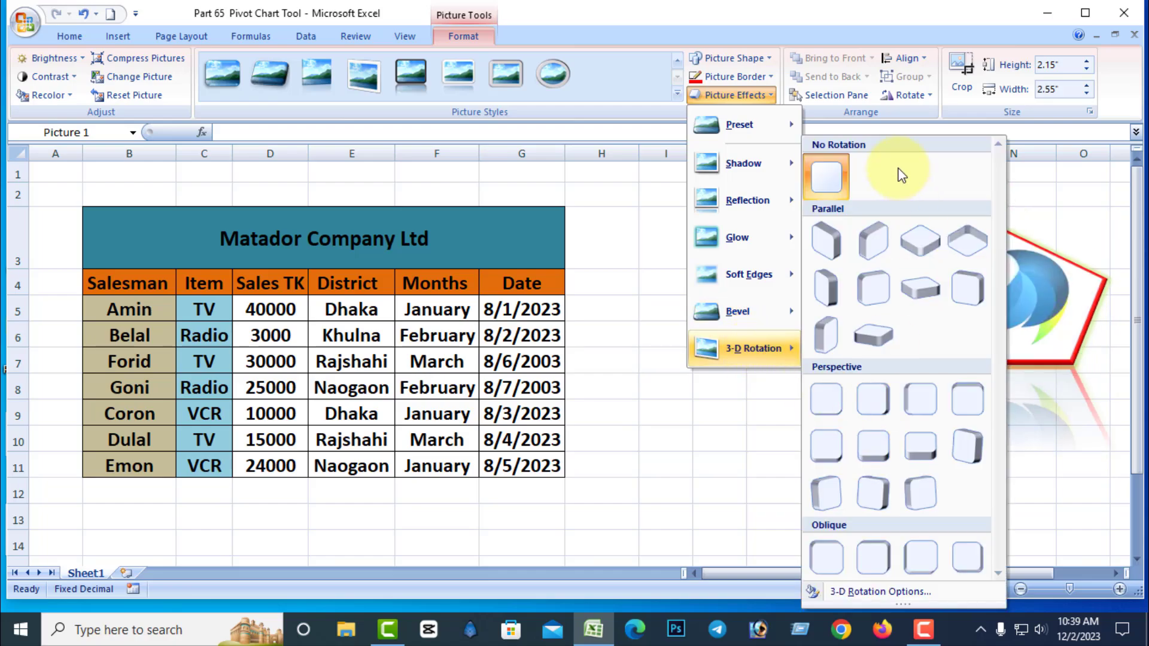
pyautogui.click(1071, 209)
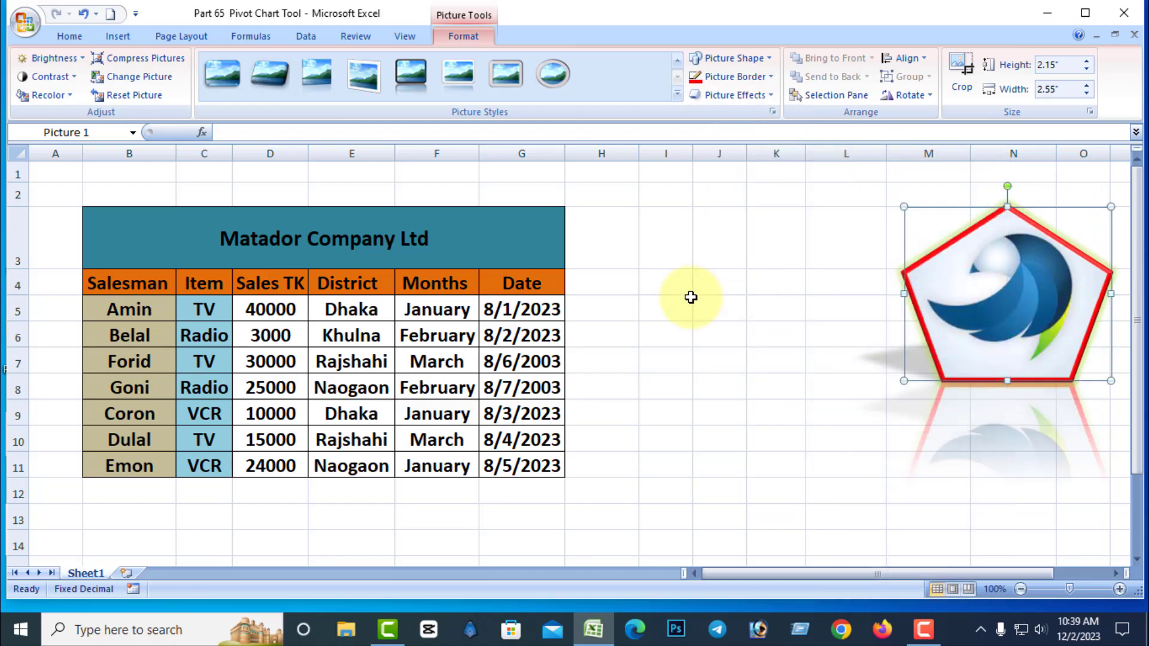
# - Move the logo over the table's Date column and apply the contrasting left perspective 3-D rotation to it
pyautogui.moveTo(1060, 209); pyautogui.dragTo(570, 291)
pyautogui.click(757, 97)
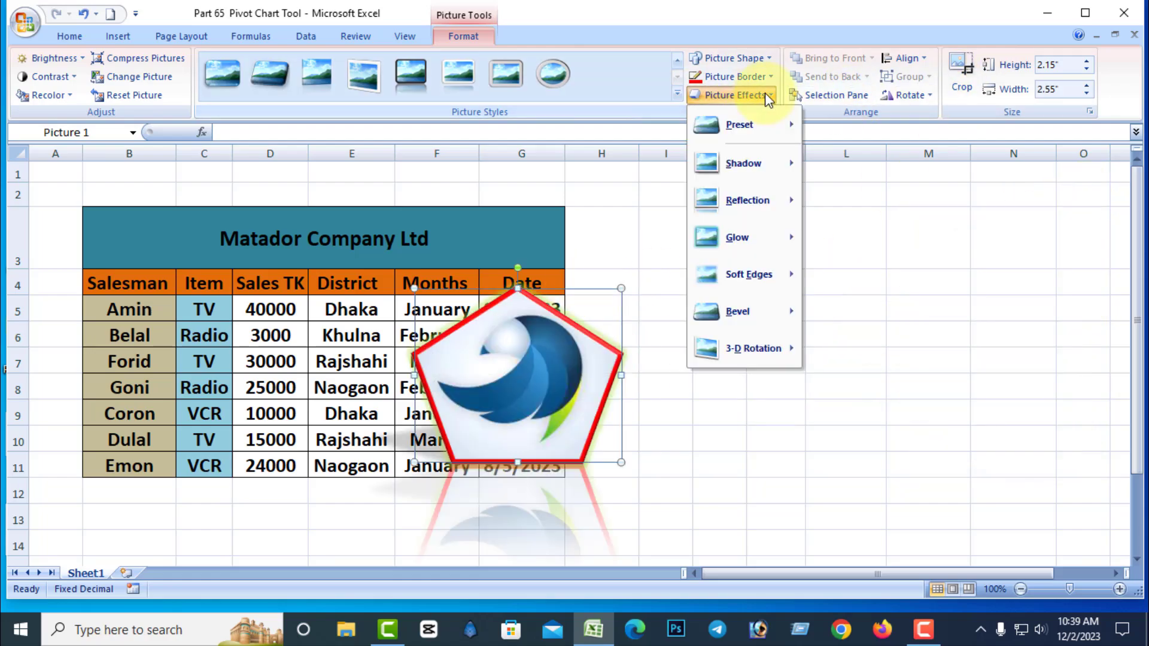
pyautogui.moveTo(773, 346)
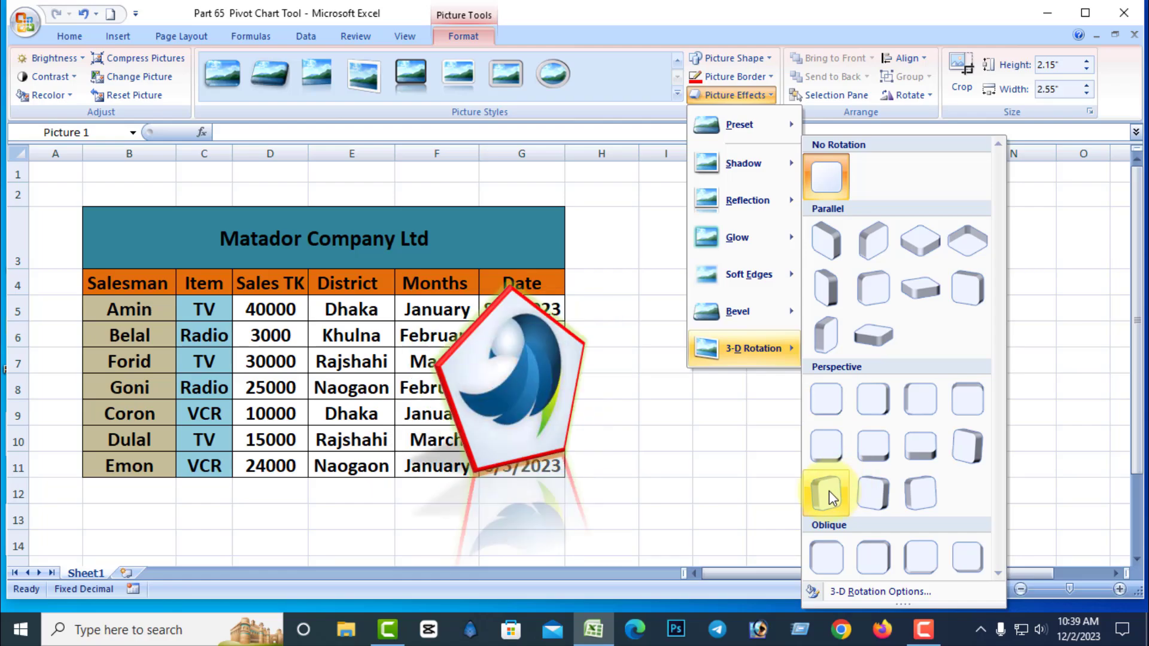
pyautogui.click(979, 450)
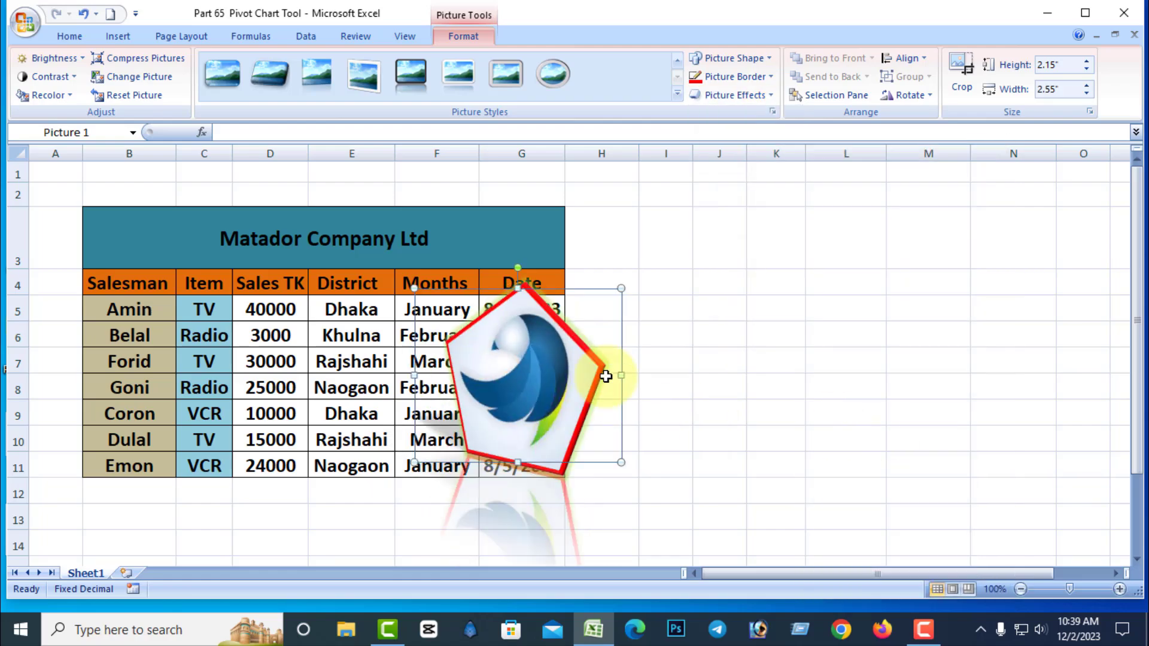
# - Shrink the rotated logo to about 1.33 by 1.59 inches and place it beside the table in columns I to K
pyautogui.moveTo(584, 291); pyautogui.dragTo(856, 256)
pyautogui.moveTo(893, 254); pyautogui.dragTo(816, 321)
pyautogui.moveTo(767, 362); pyautogui.dragTo(724, 305)
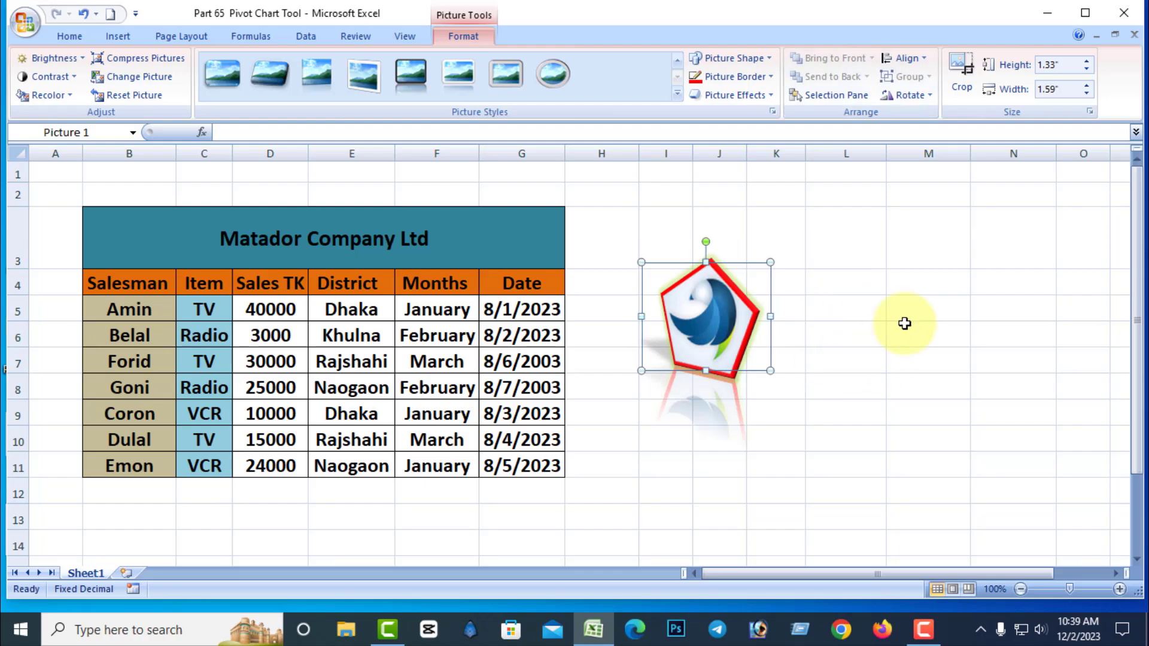
pyautogui.click(898, 343)
pyautogui.click(706, 291)
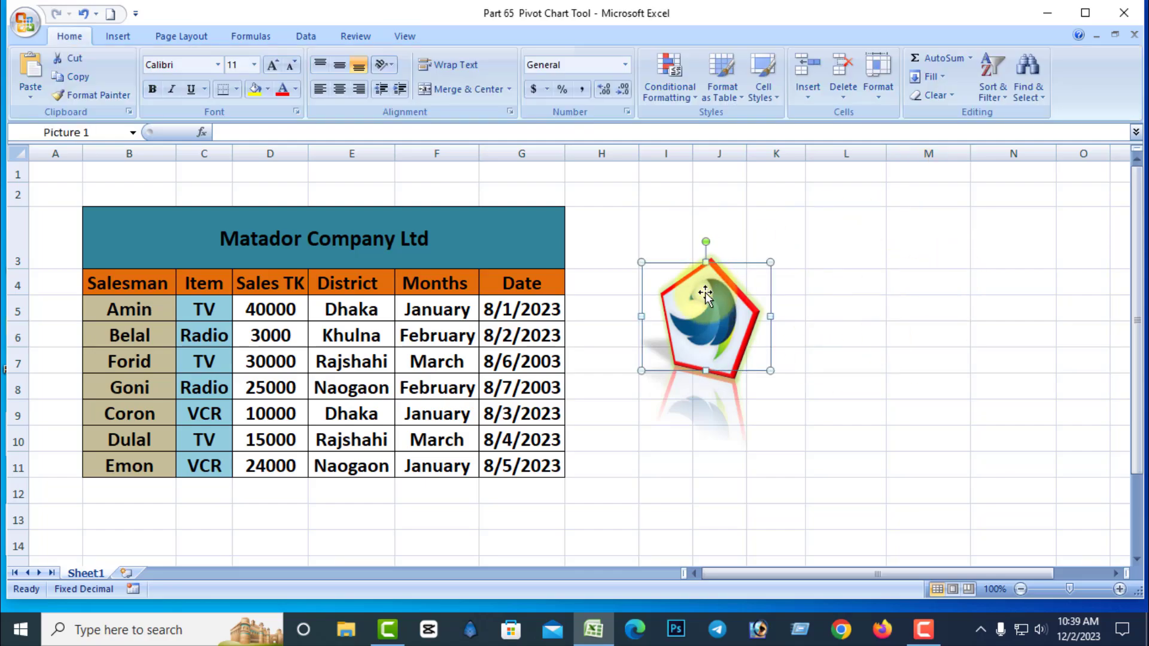
# - Insert the LOREM IPSUM bird logo picture and size it to about 1.55 by 1.55 inches in columns L and M
pyautogui.click(117, 36)
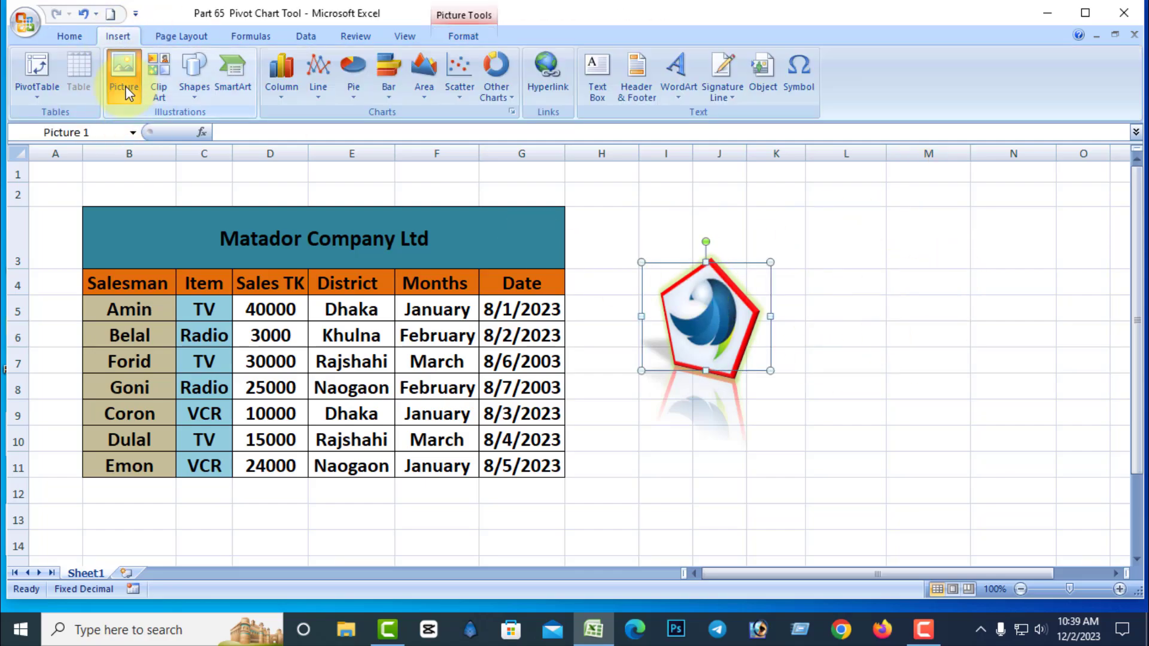
pyautogui.click(126, 89)
pyautogui.doubleClick(299, 158)
pyautogui.moveTo(982, 403); pyautogui.dragTo(897, 219)
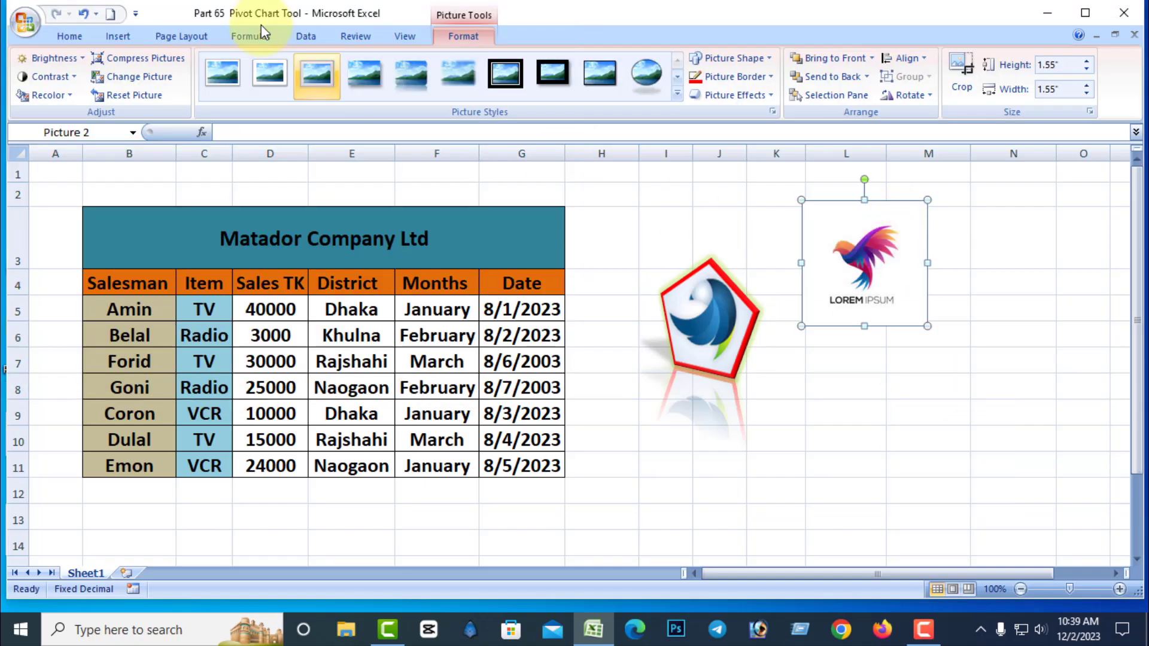
# - Insert the CompanyName logo picture and shrink it to about 2.12 by 1.85 inches
pyautogui.click(117, 36)
pyautogui.click(126, 90)
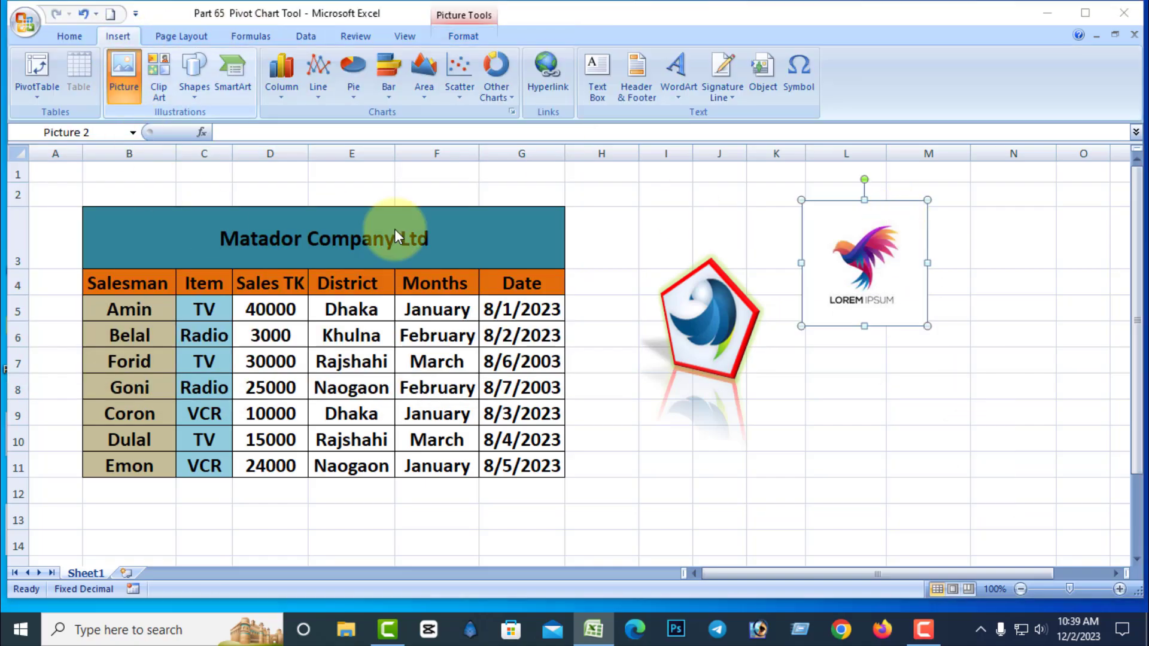
pyautogui.click(402, 142)
pyautogui.click(432, 376)
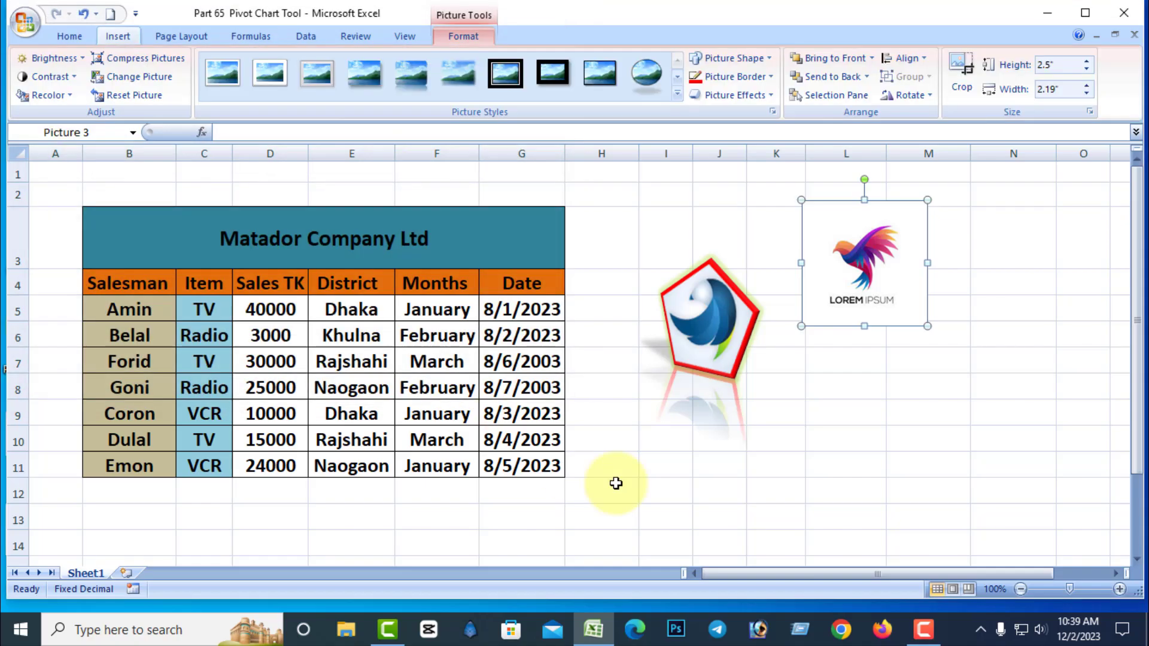
pyautogui.moveTo(1009, 363); pyautogui.dragTo(958, 402)
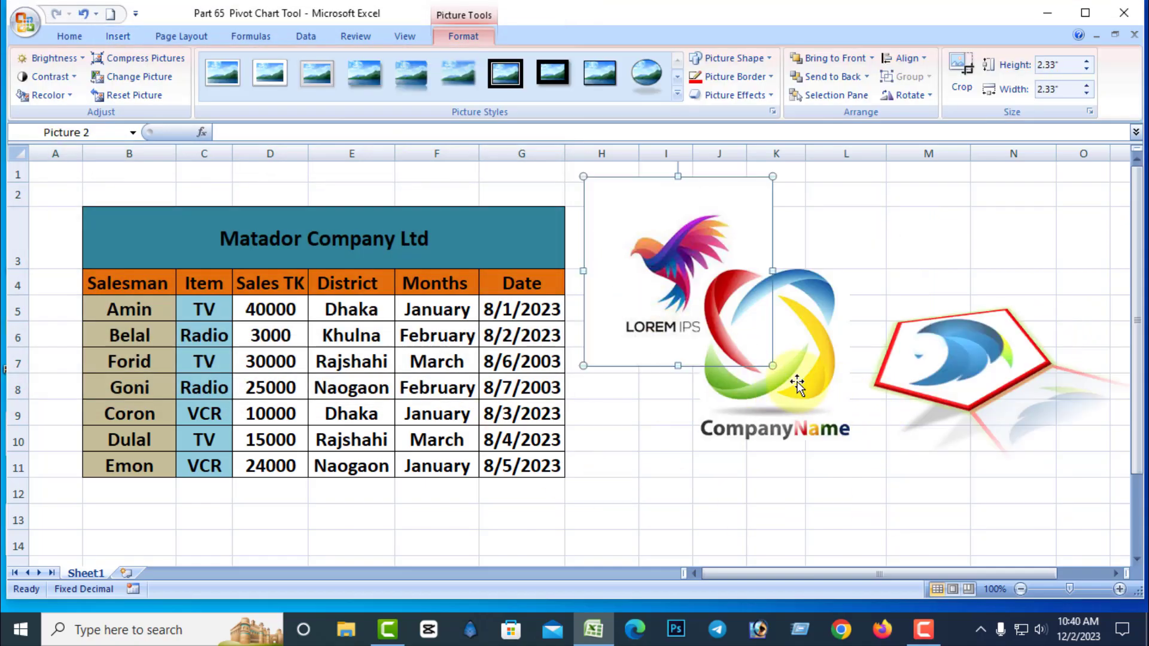
# - Overlap the three pictures by moving the CompanyName logo onto the bird logo and the pentagon logo behind its edge
pyautogui.moveTo(797, 386); pyautogui.dragTo(769, 365)
pyautogui.moveTo(973, 392); pyautogui.dragTo(832, 389)
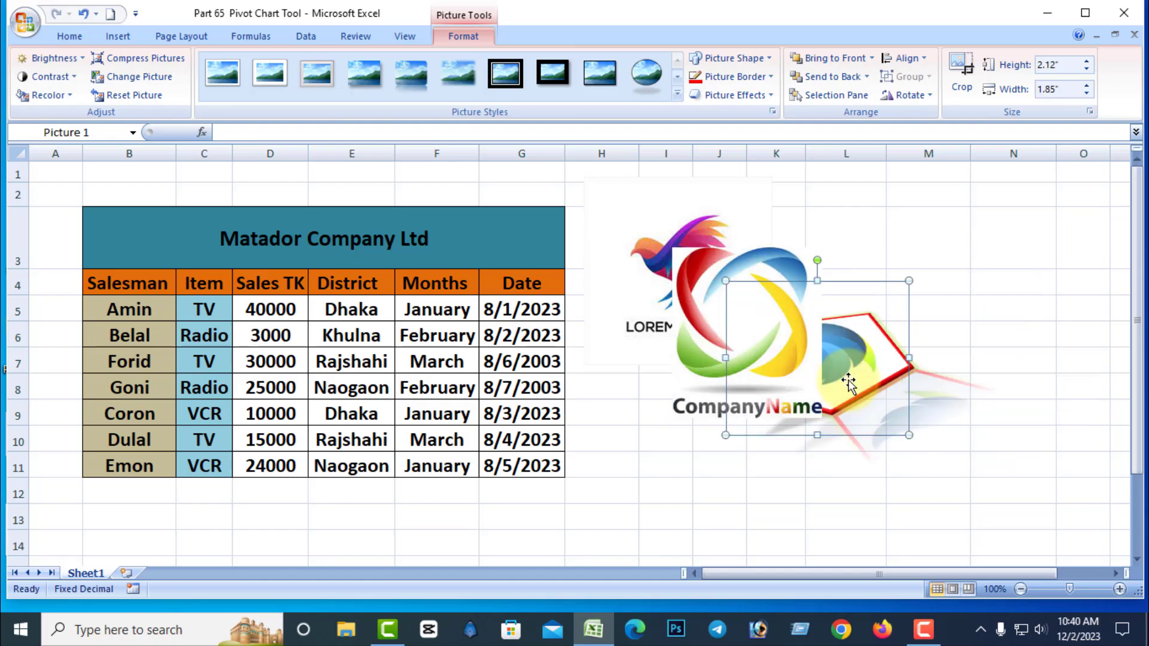
pyautogui.click(1078, 359)
# - Bring the bird logo in front of the other pictures and nudge the pentagon logo slightly
pyautogui.click(652, 218)
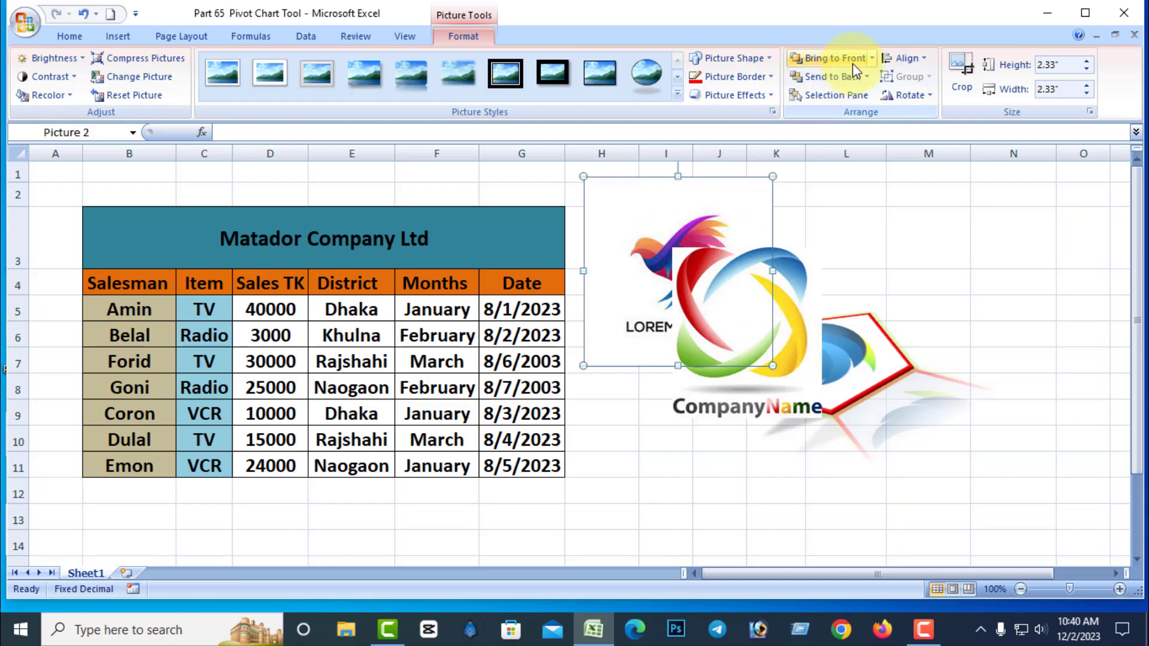
pyautogui.click(827, 56)
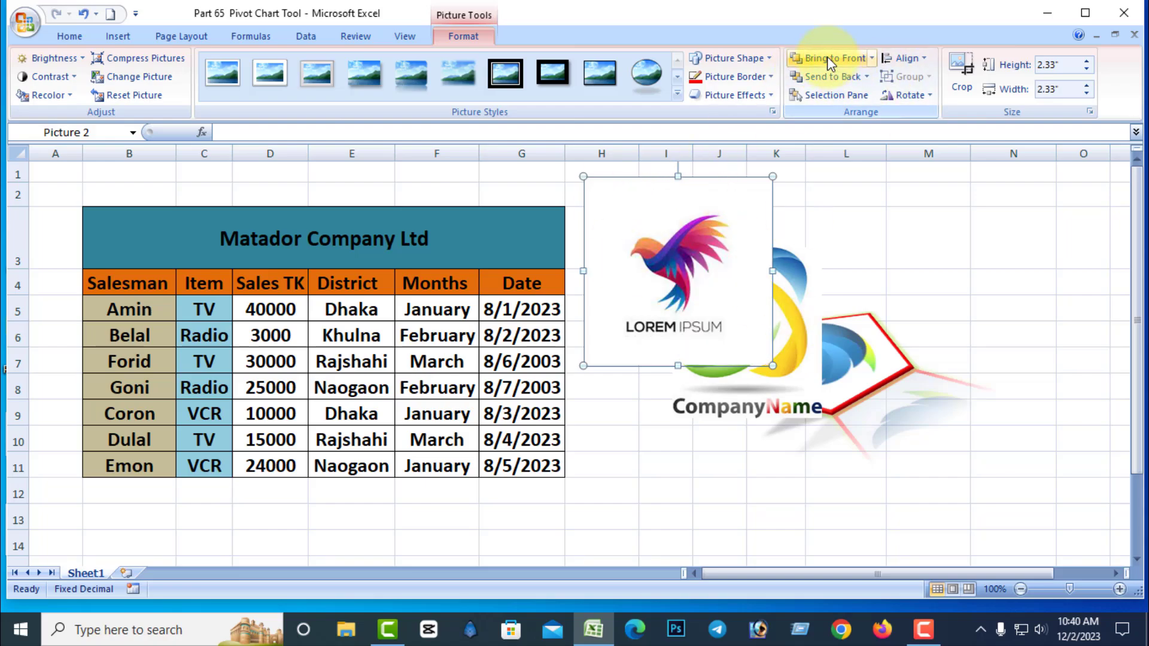
pyautogui.click(886, 375)
pyautogui.moveTo(879, 374); pyautogui.dragTo(878, 374)
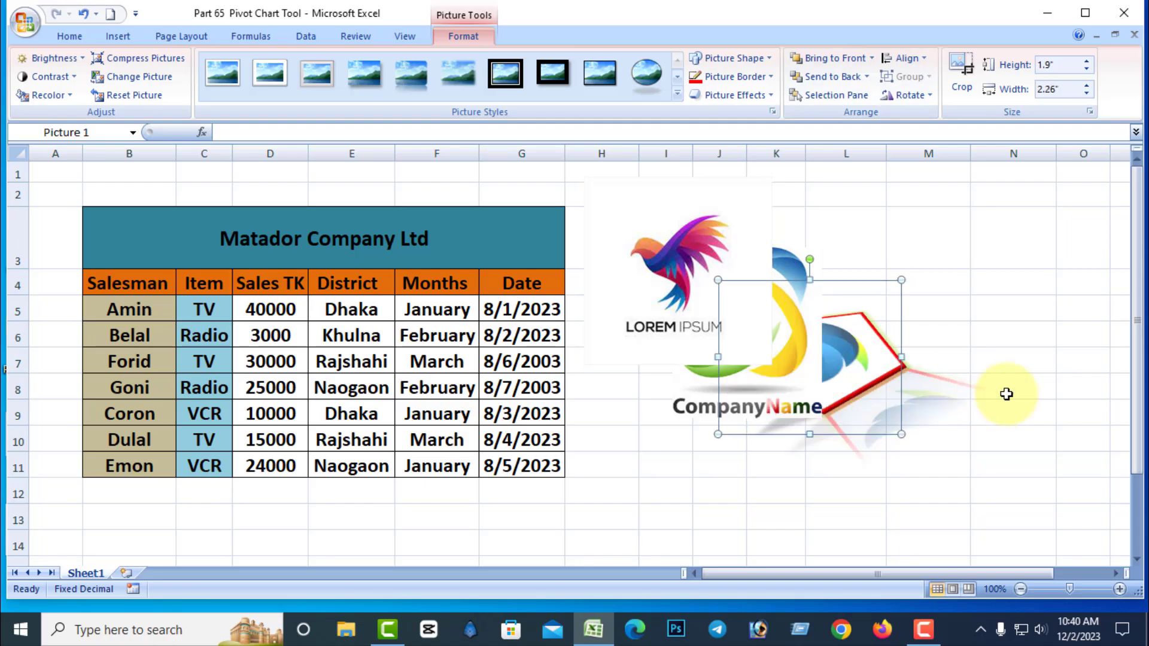
# - Send the bird logo behind the other pictures and clear the picture selection
pyautogui.click(666, 230)
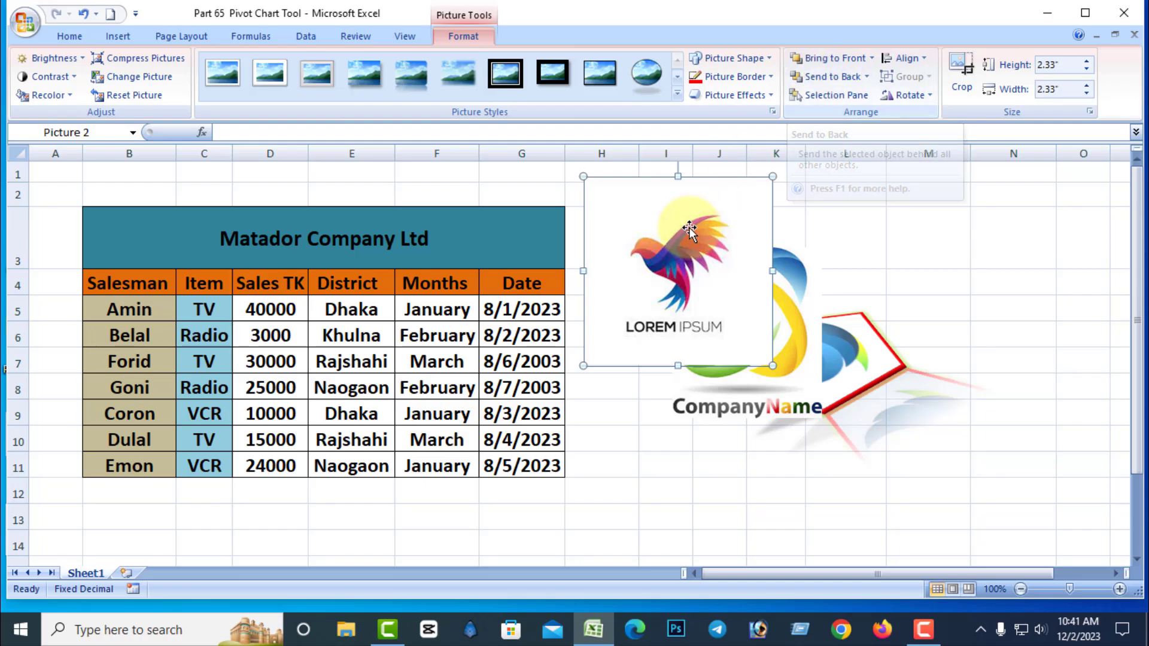
pyautogui.click(829, 77)
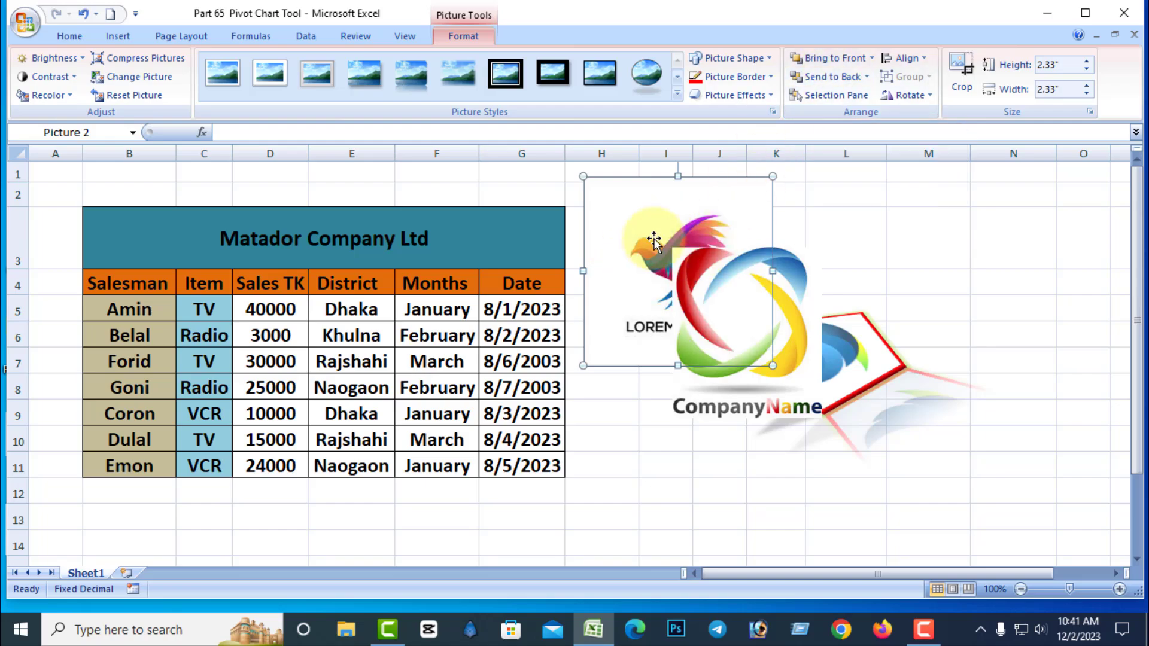
pyautogui.click(849, 365)
pyautogui.click(981, 311)
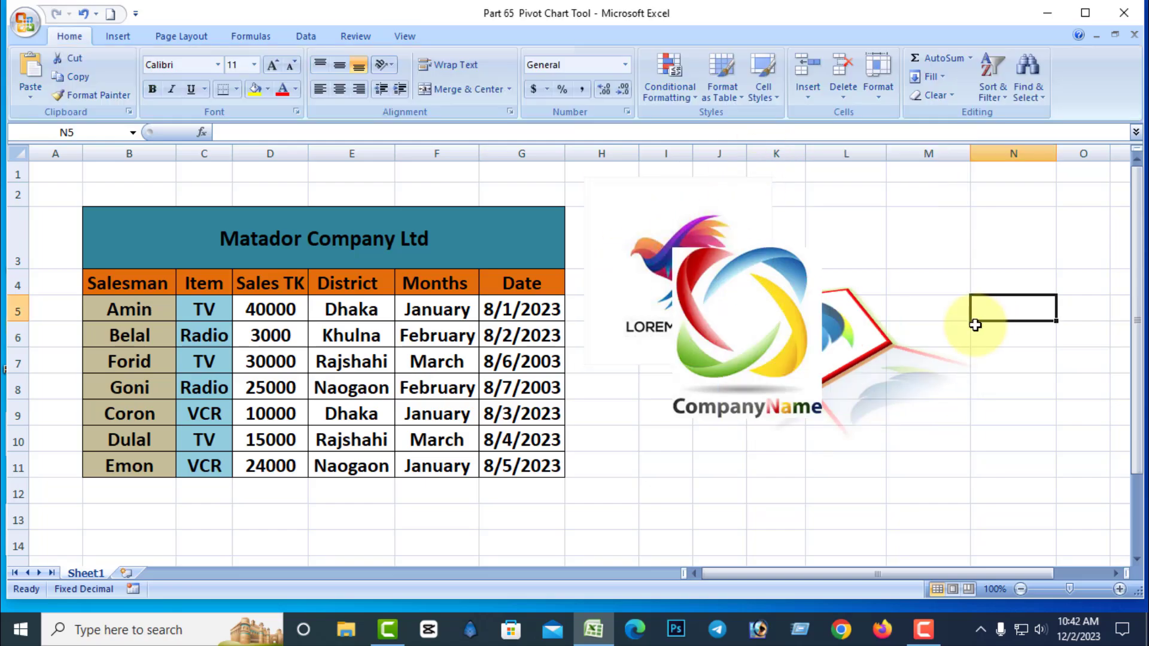
# - Send the pentagon logo one level backward, behind the bird logo, and clear the selection
pyautogui.click(859, 314)
pyautogui.click(866, 77)
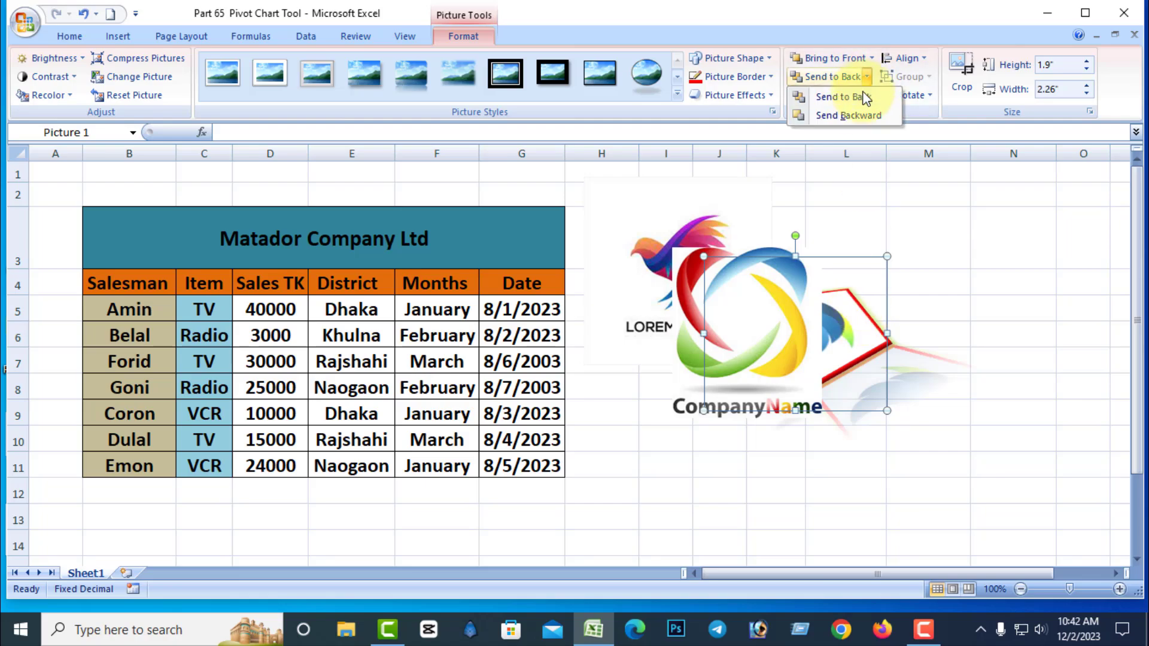
pyautogui.click(860, 115)
pyautogui.click(1013, 282)
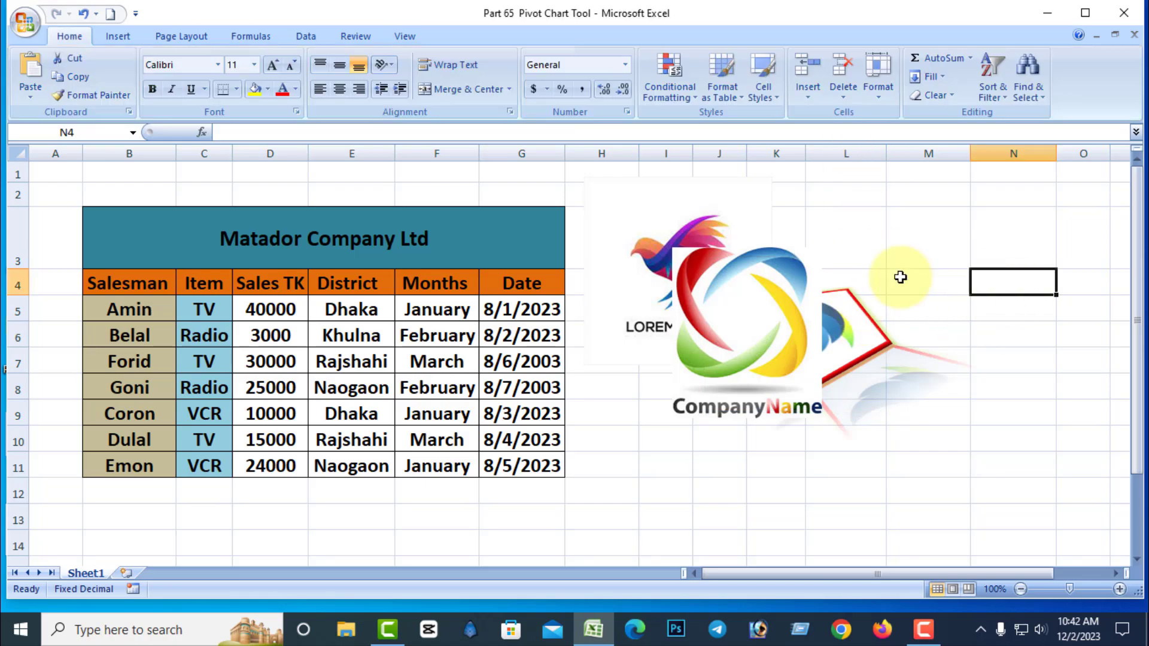
# - Move the pentagon logo up beside the bird logo and bring it one level forward, in front of the bird
pyautogui.moveTo(846, 333); pyautogui.dragTo(849, 187)
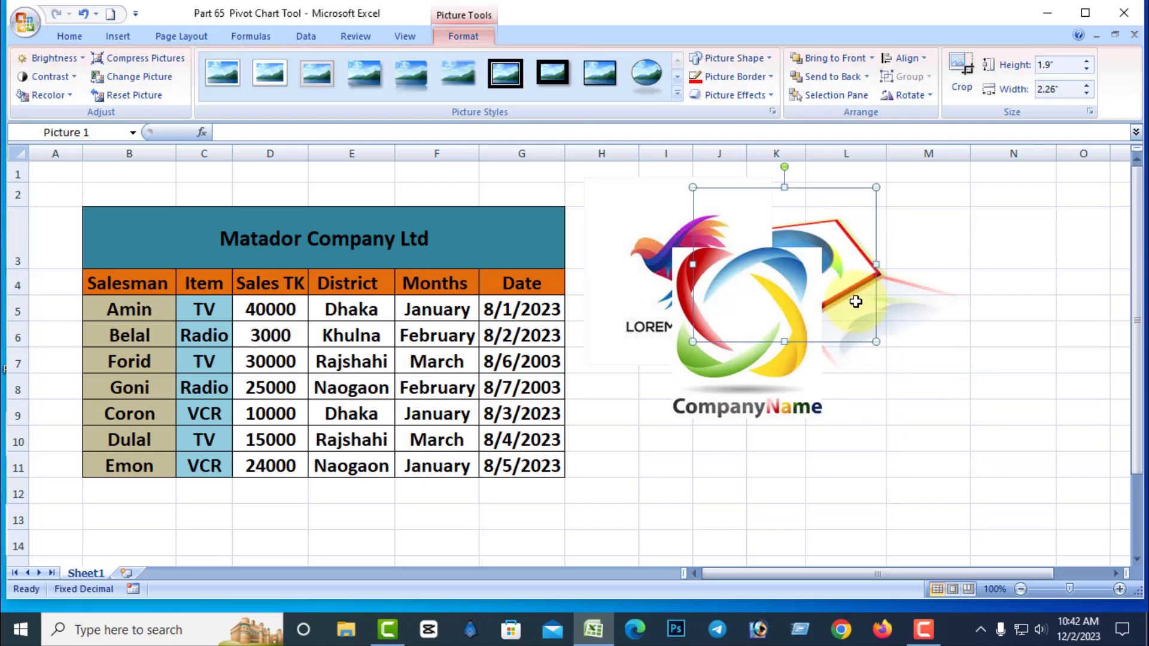
pyautogui.click(871, 58)
pyautogui.click(850, 96)
pyautogui.click(991, 286)
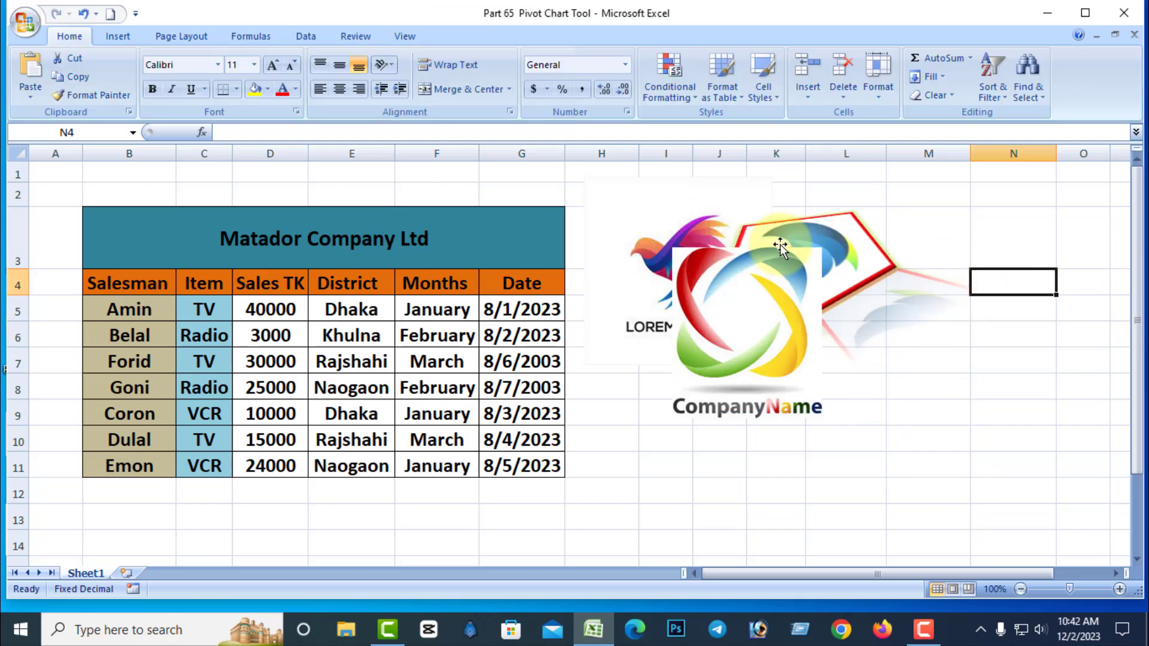
# - Bring the pentagon logo one level forward so it lies over the CompanyName logo, and clear the selection
pyautogui.click(711, 231)
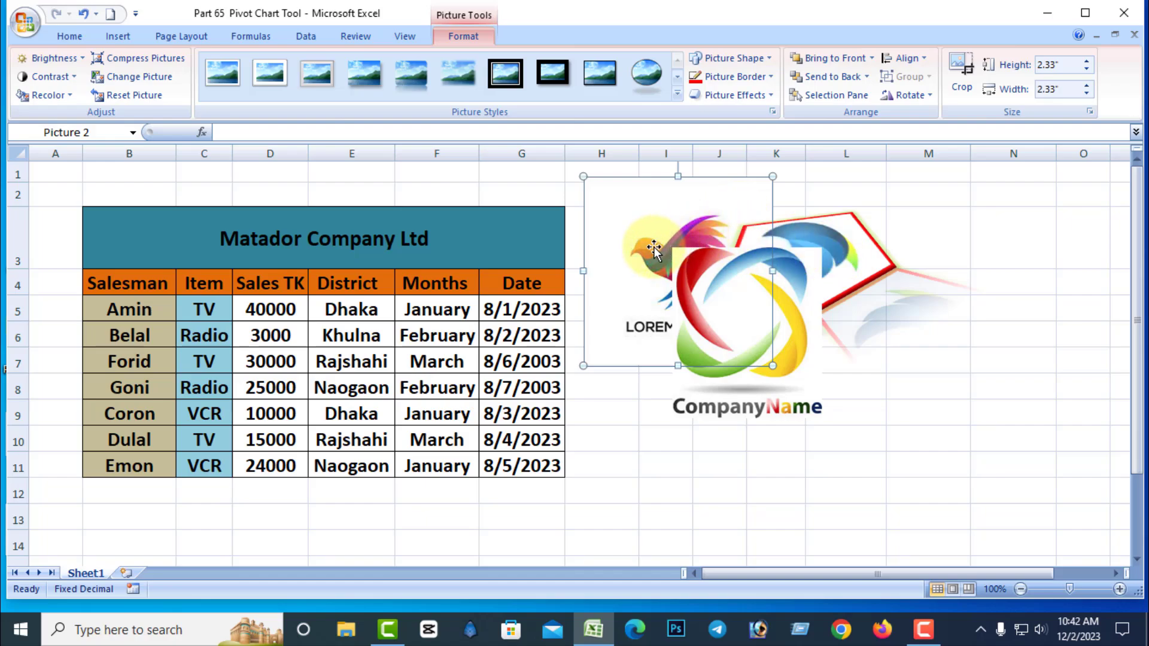
pyautogui.click(805, 261)
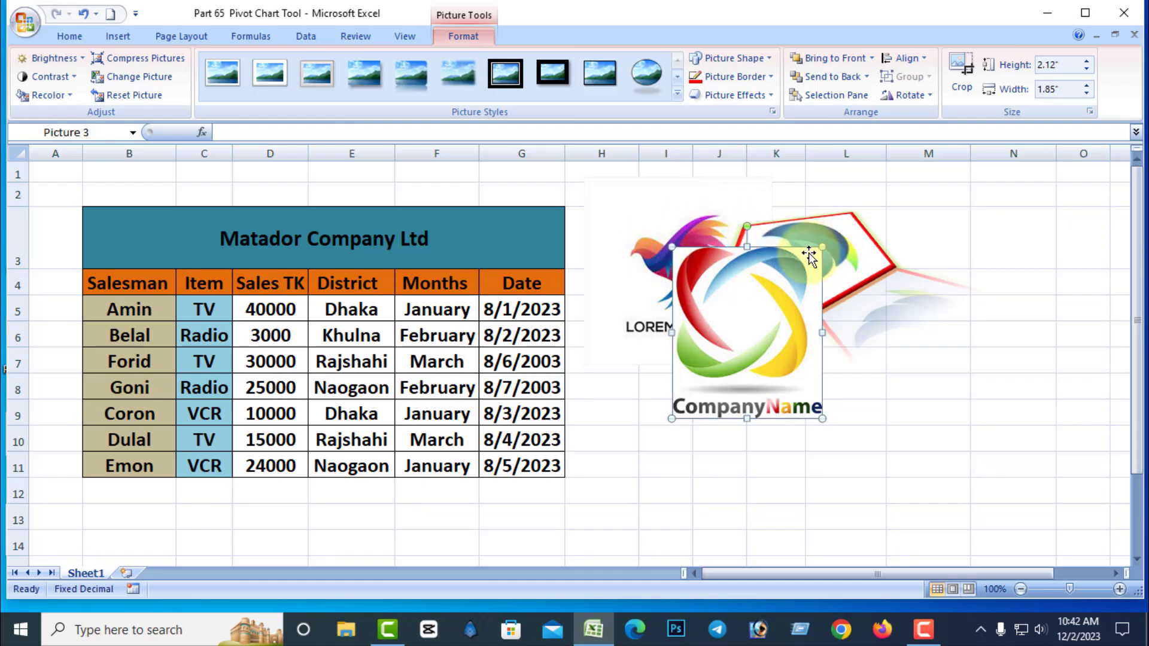
pyautogui.click(1051, 338)
pyautogui.click(853, 245)
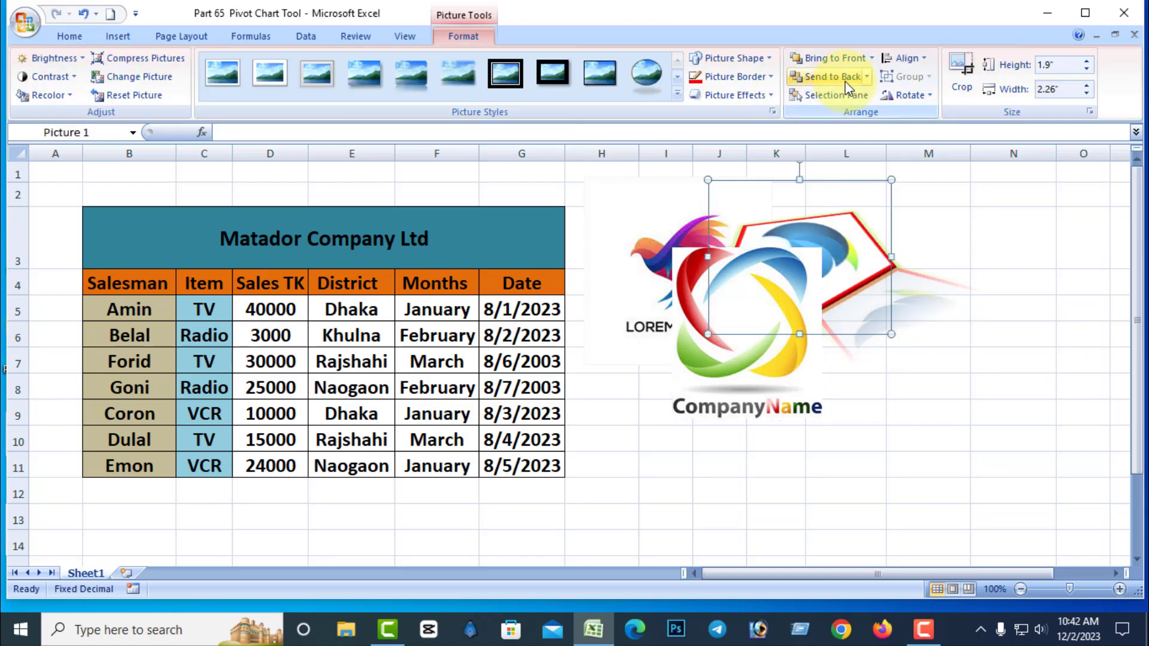
pyautogui.click(871, 58)
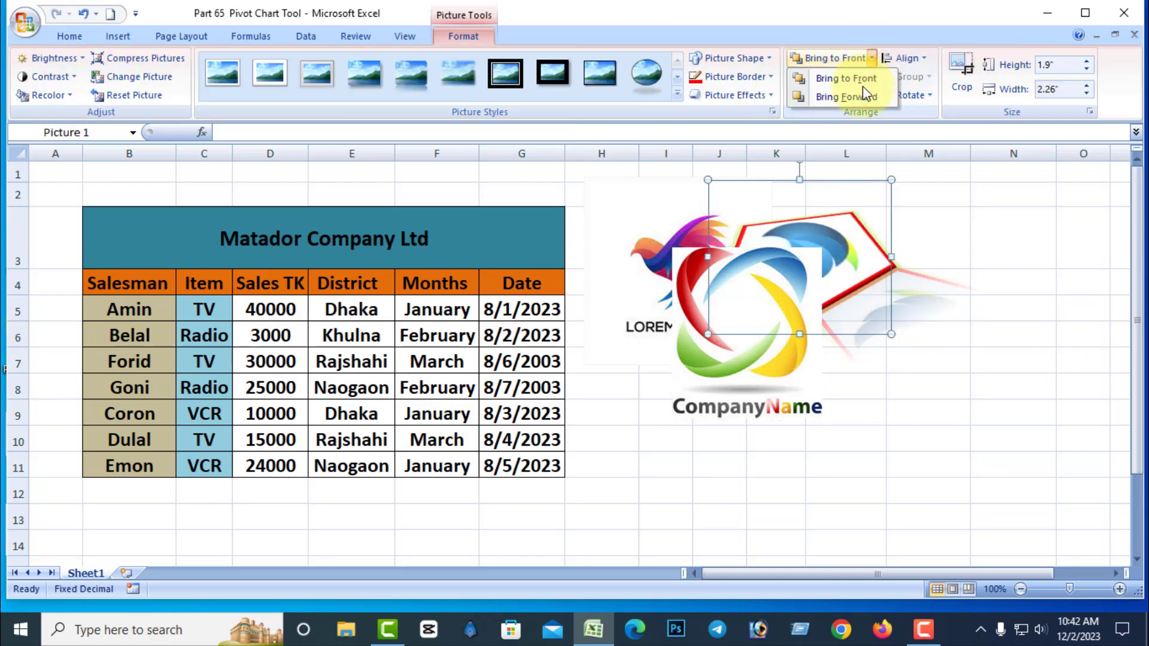
pyautogui.click(846, 97)
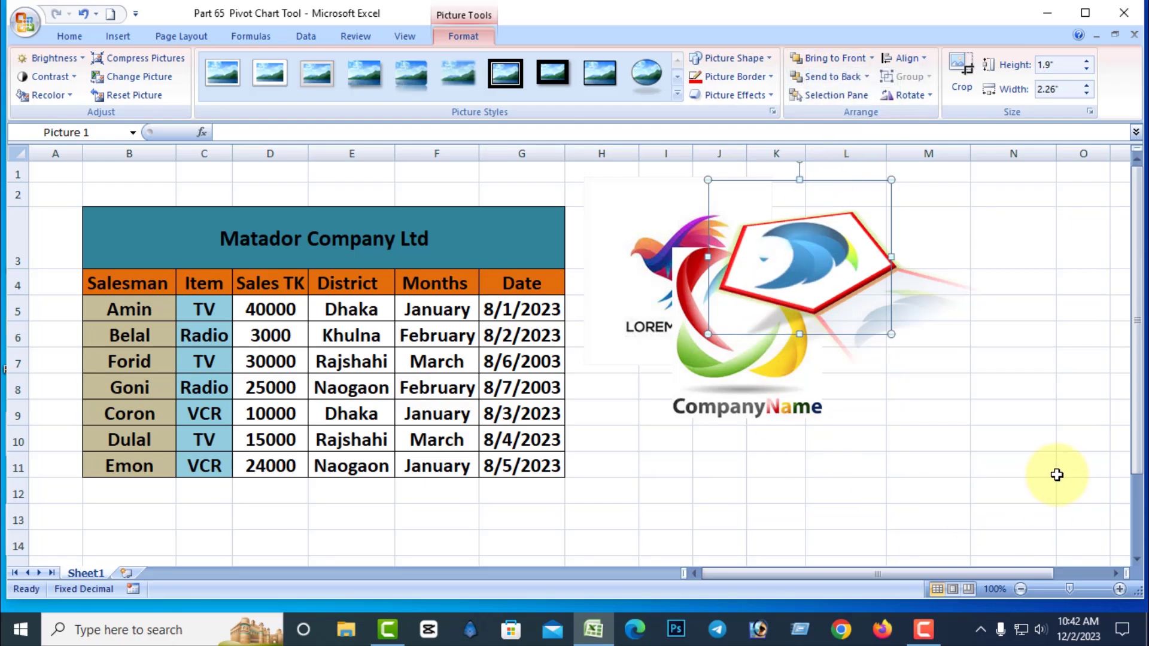
pyautogui.click(1033, 471)
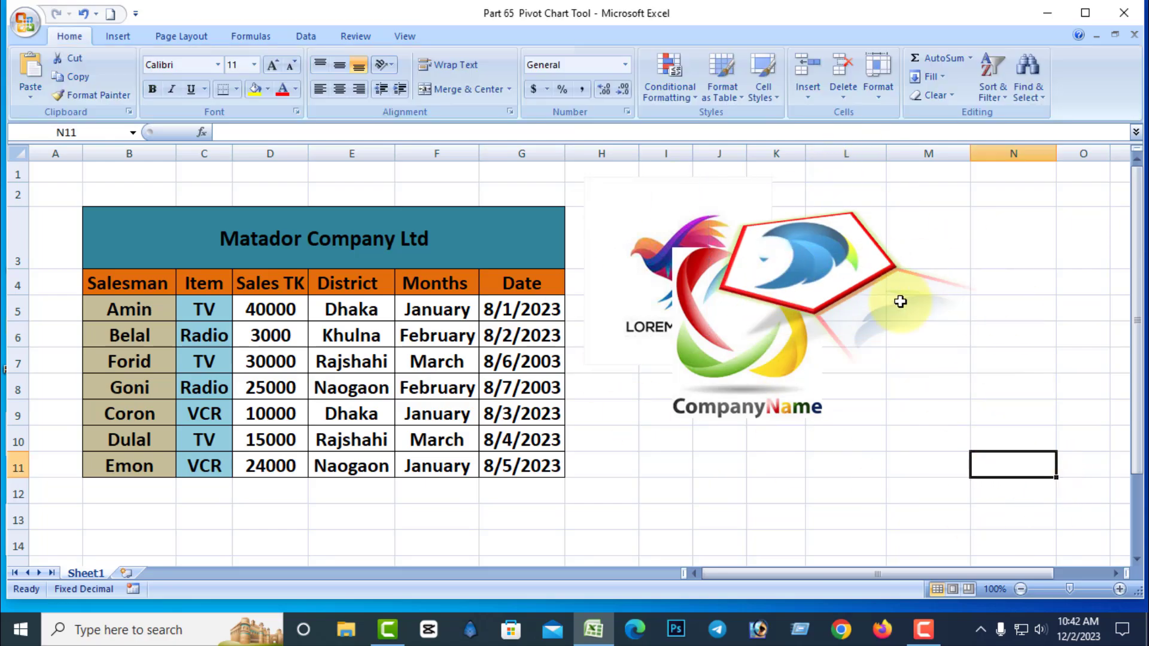
# - Show the Selection and Visibility list for the overlapping logos and match the CompanyName and bird logos to their entries
pyautogui.click(634, 275)
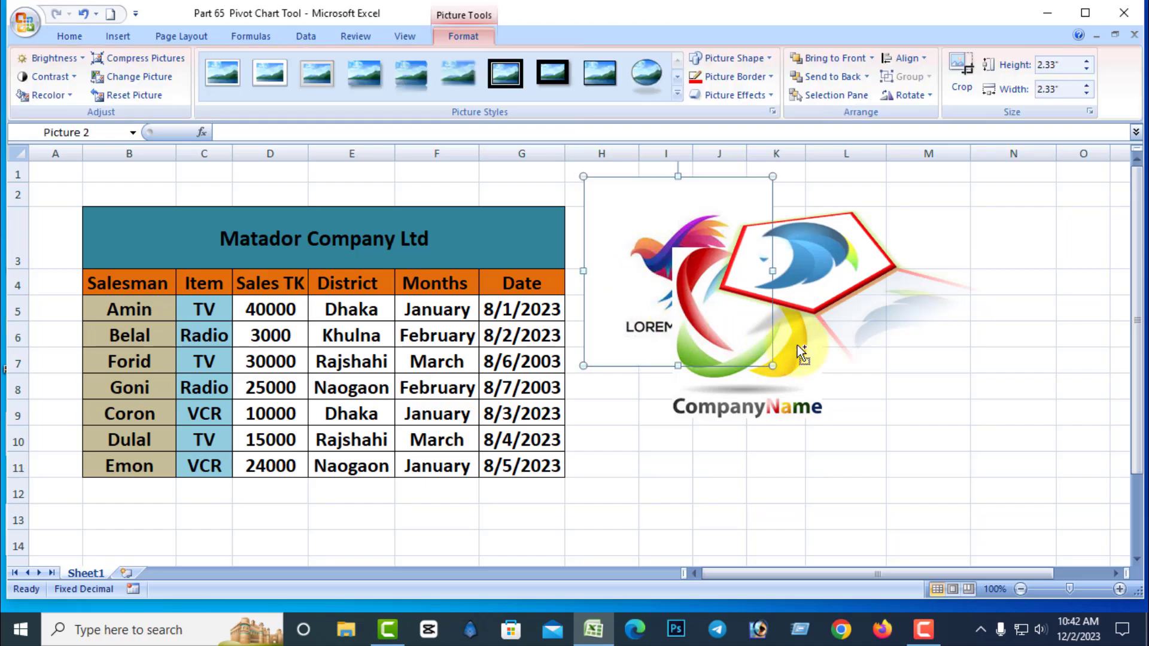
pyautogui.keyDown('ctrl'); pyautogui.click(797, 344); pyautogui.keyUp('ctrl')
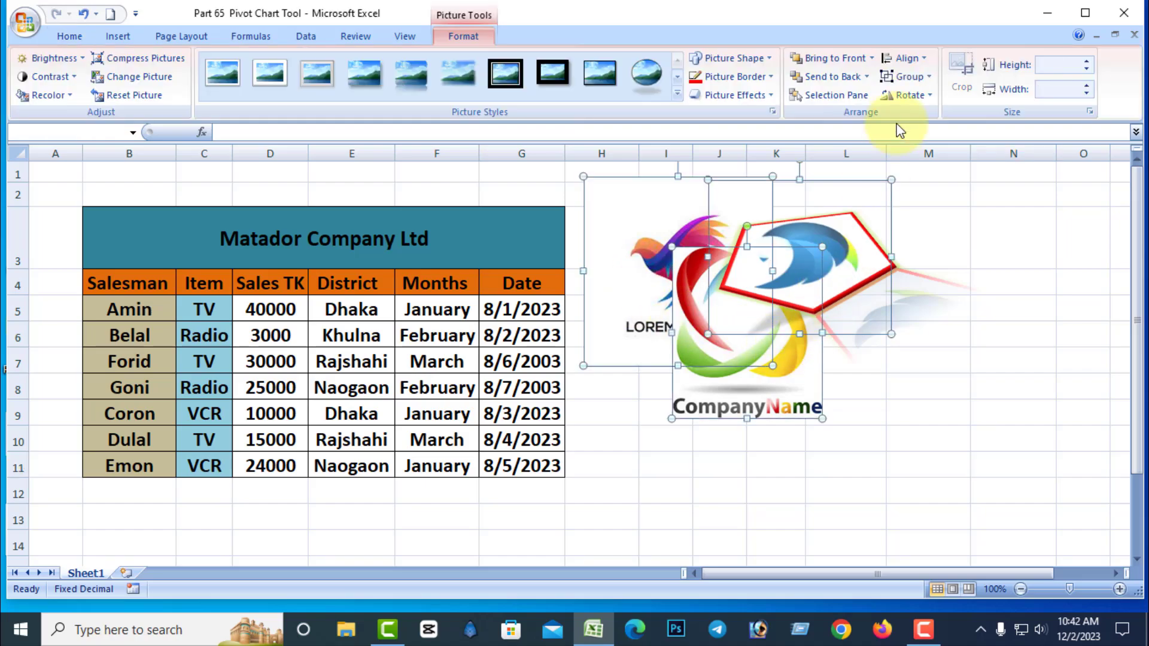
pyautogui.click(838, 97)
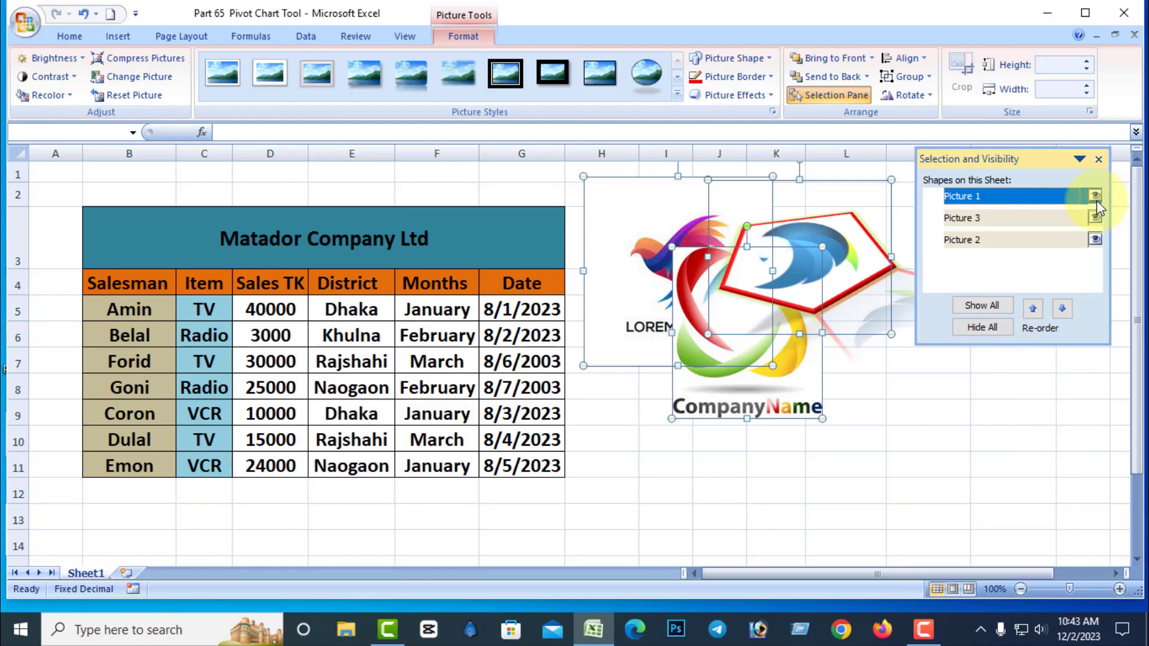
pyautogui.click(1017, 470)
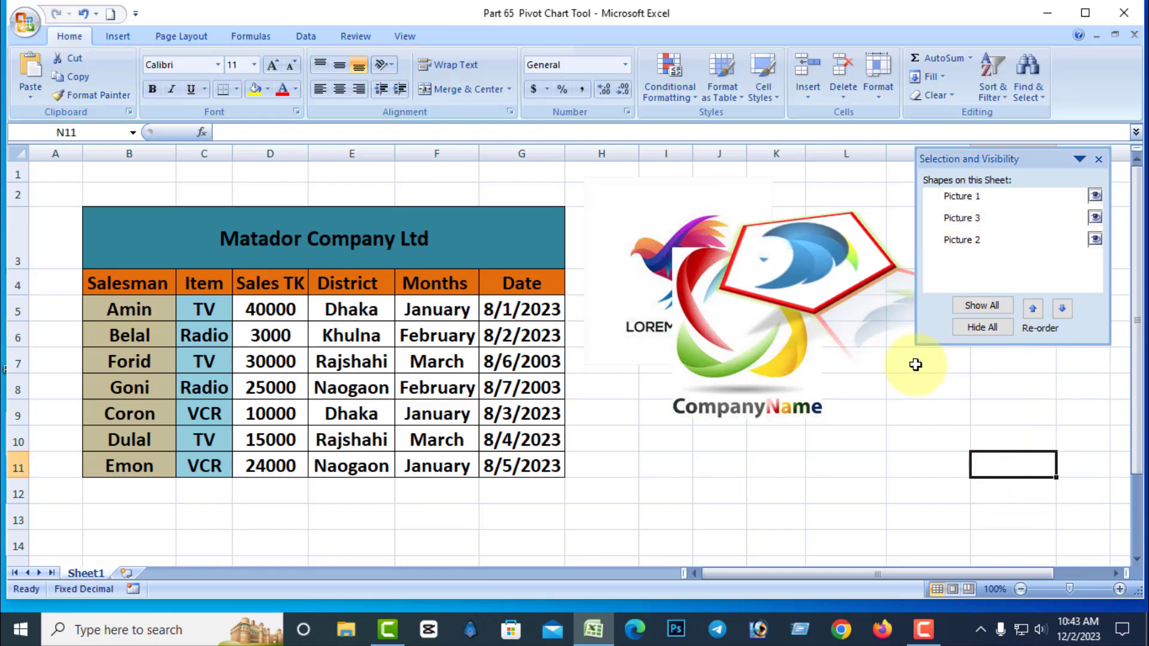
pyautogui.click(778, 301)
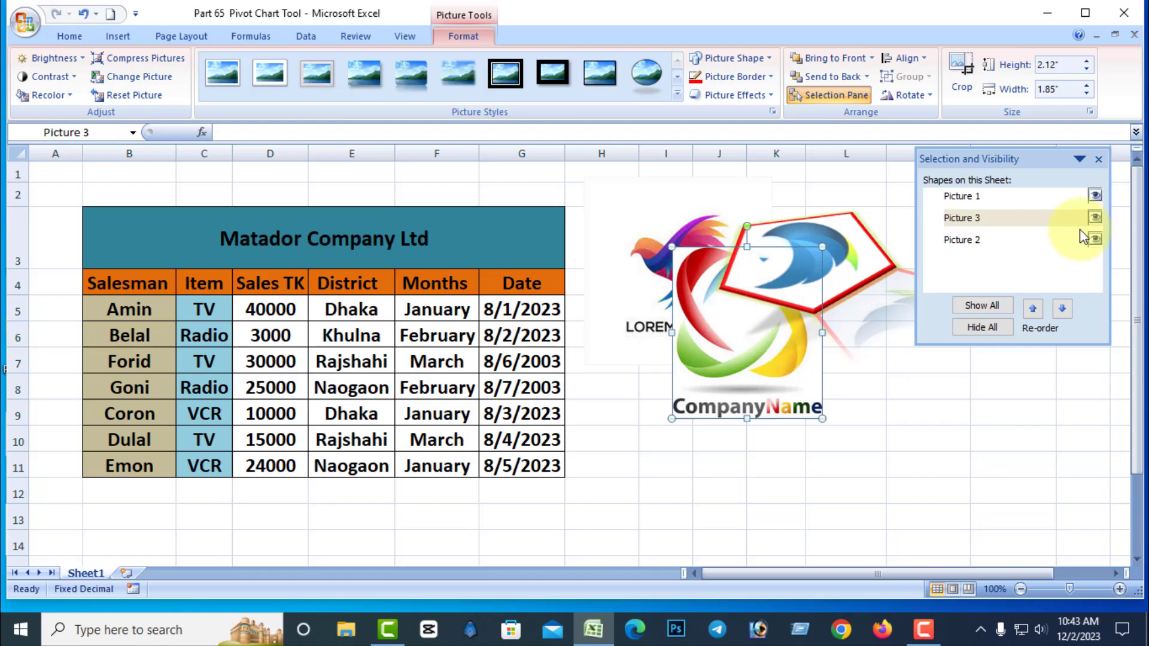
pyautogui.click(657, 246)
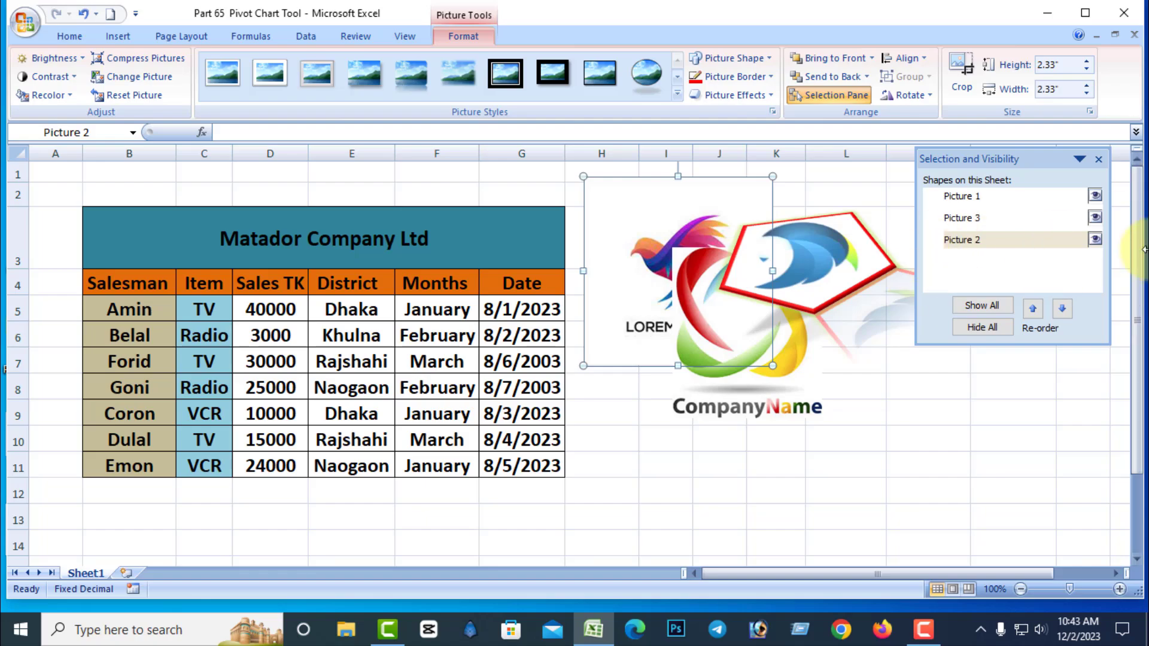
# - Hide and show again Picture 2, Picture 3 and Picture 1, one at a time
pyautogui.click(1095, 240)
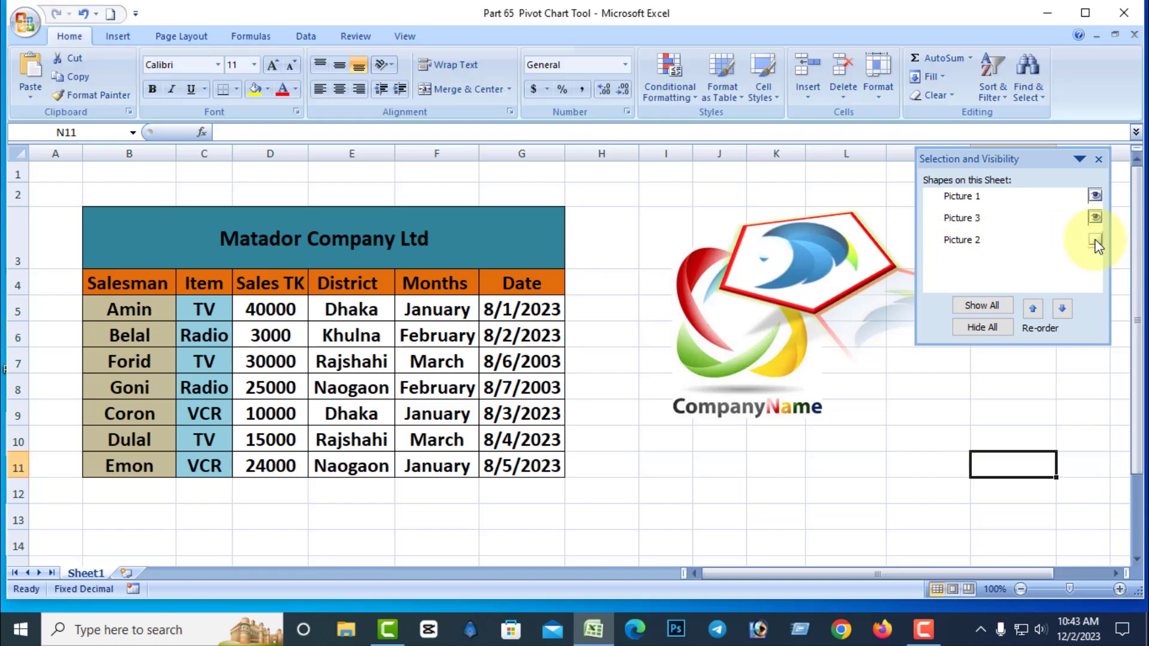
pyautogui.click(1095, 242)
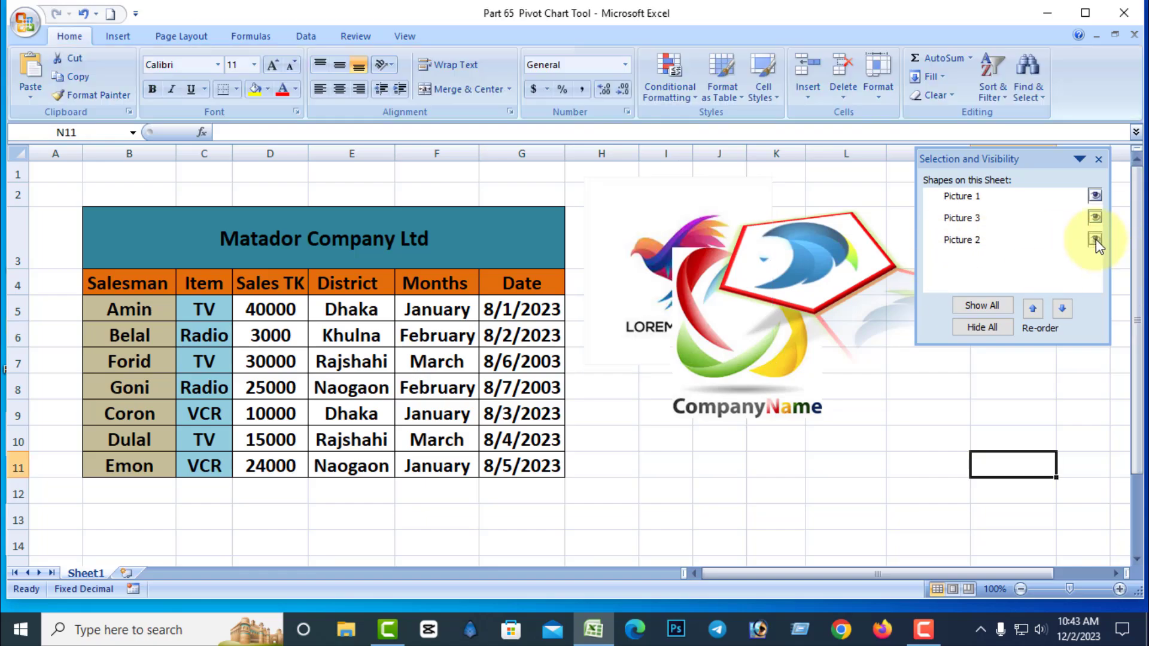
pyautogui.click(1096, 218)
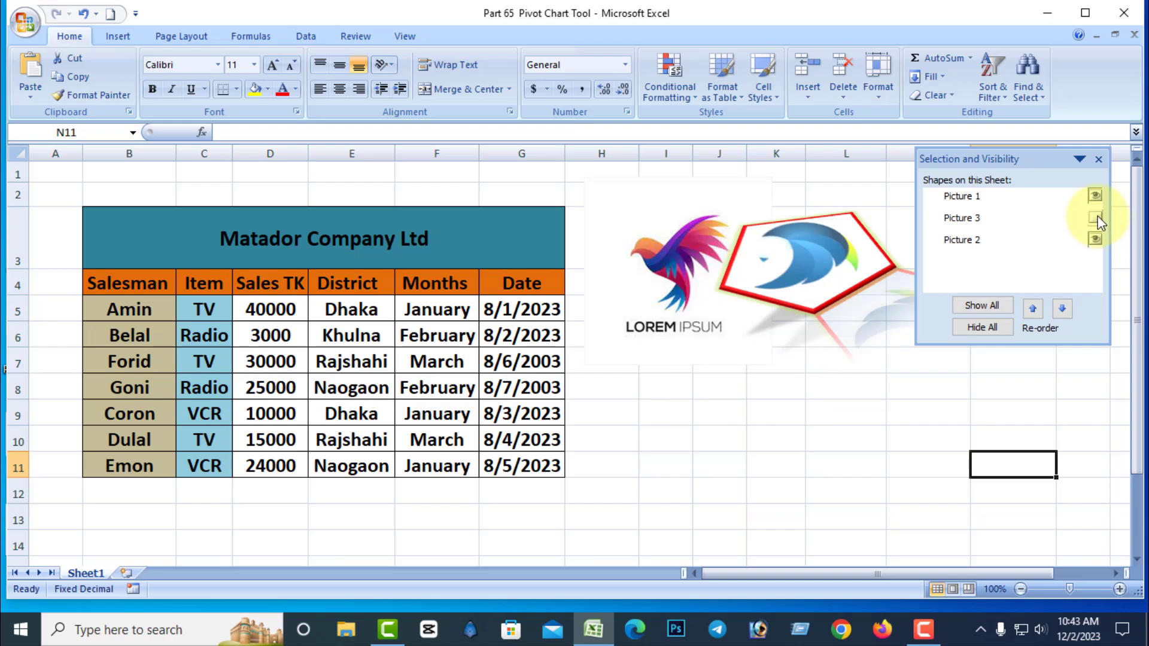
pyautogui.click(1096, 219)
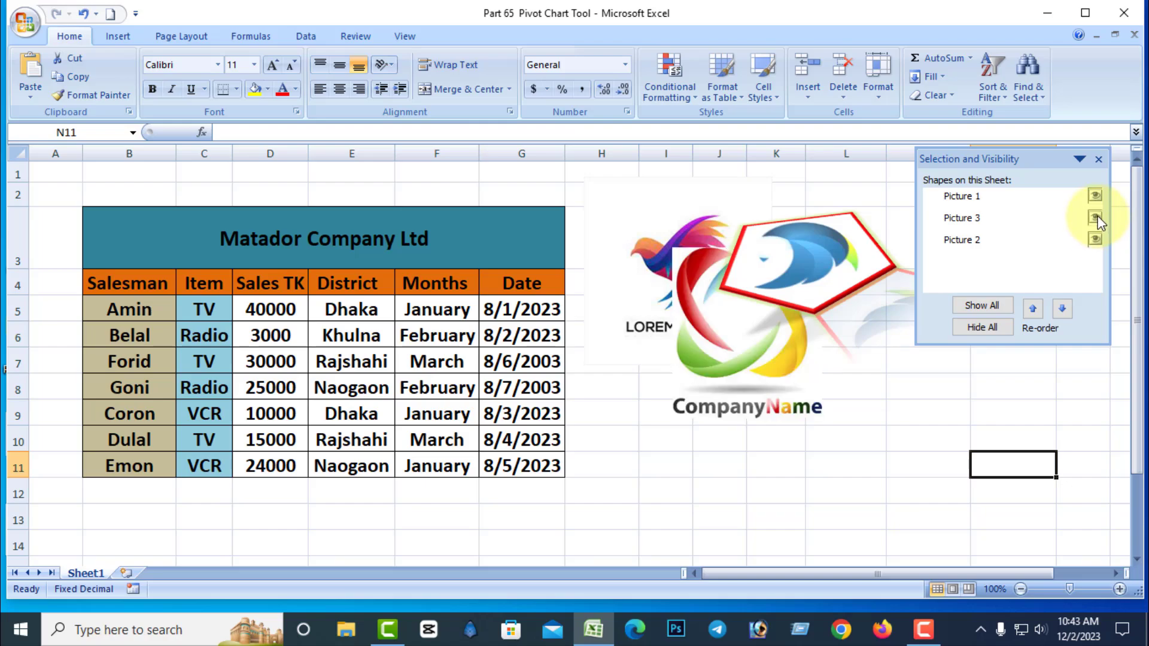
pyautogui.click(1096, 196)
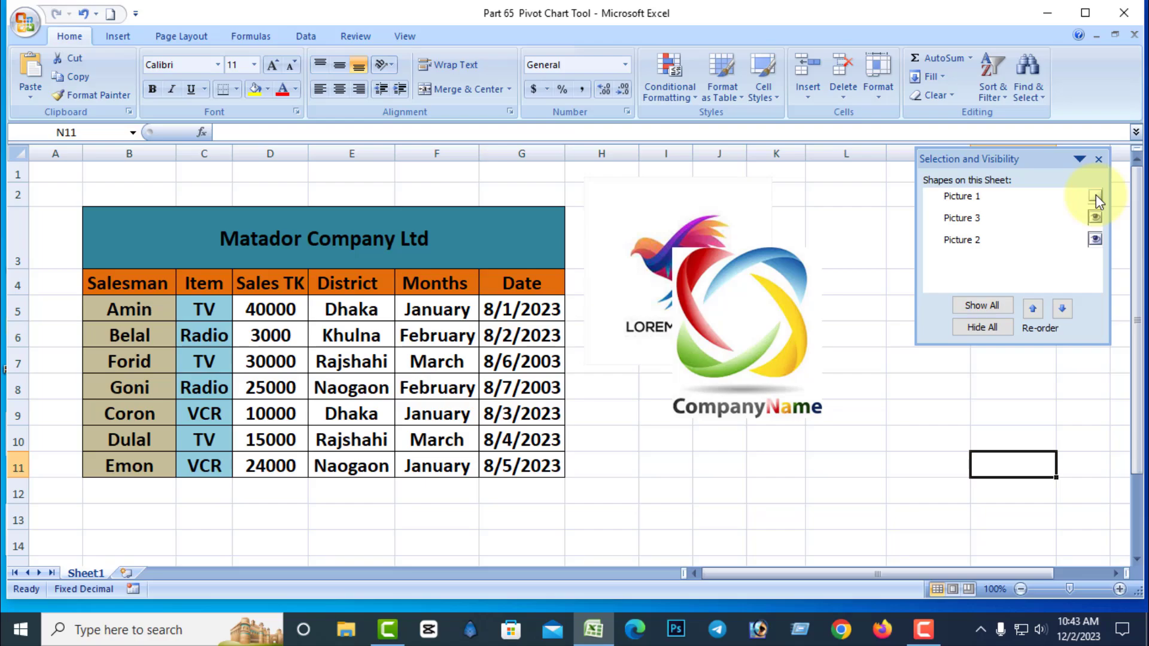
pyautogui.click(1095, 197)
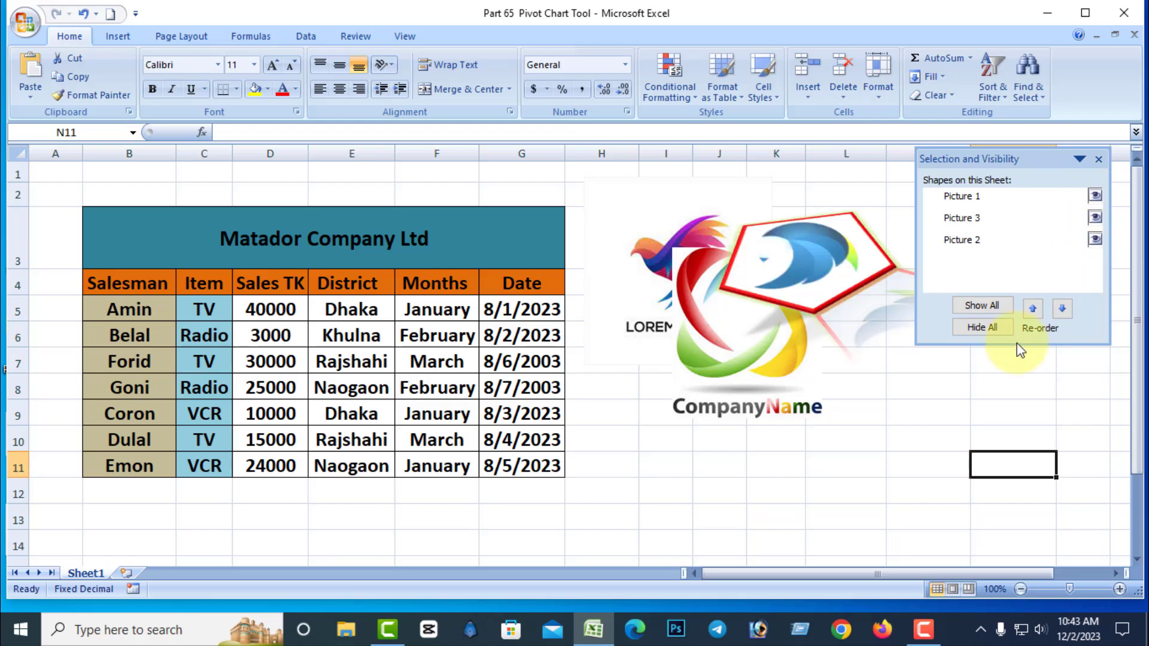
# - Hide all pictures at once, show them all again, and close the Selection and Visibility list
pyautogui.click(980, 325)
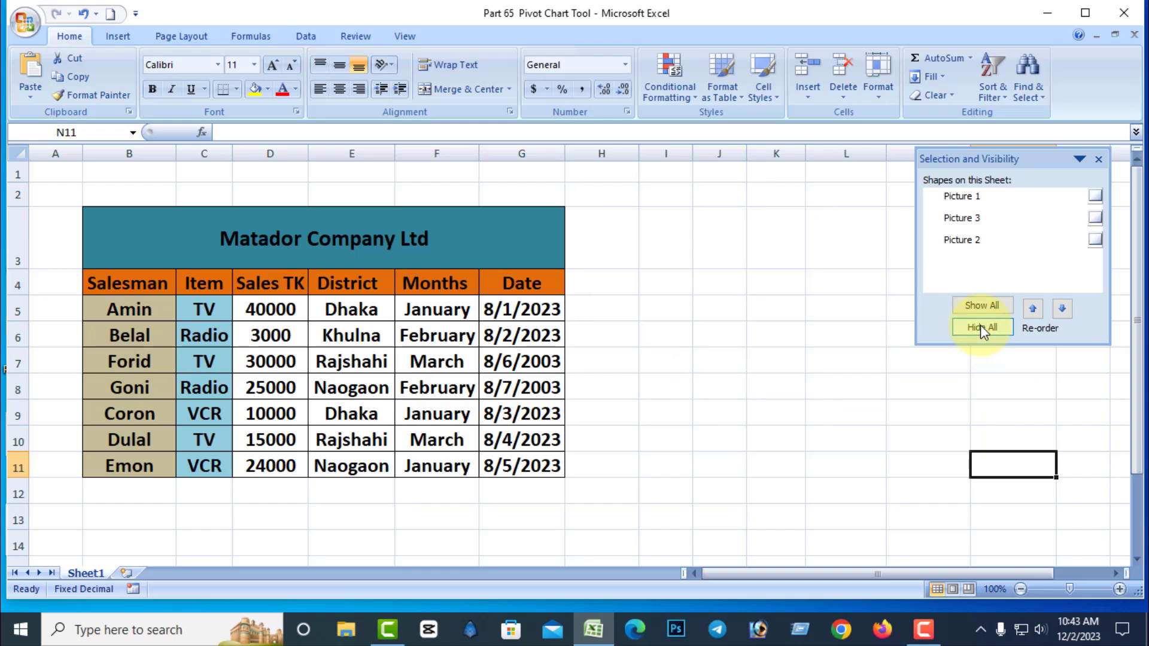
pyautogui.click(994, 304)
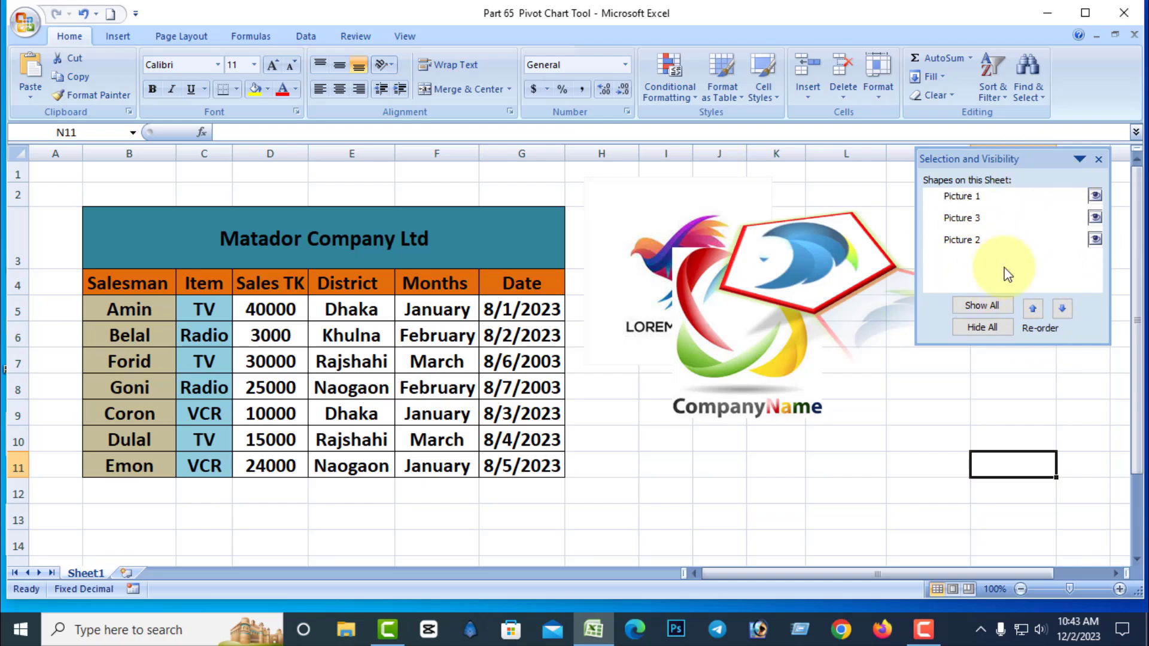
pyautogui.click(1099, 160)
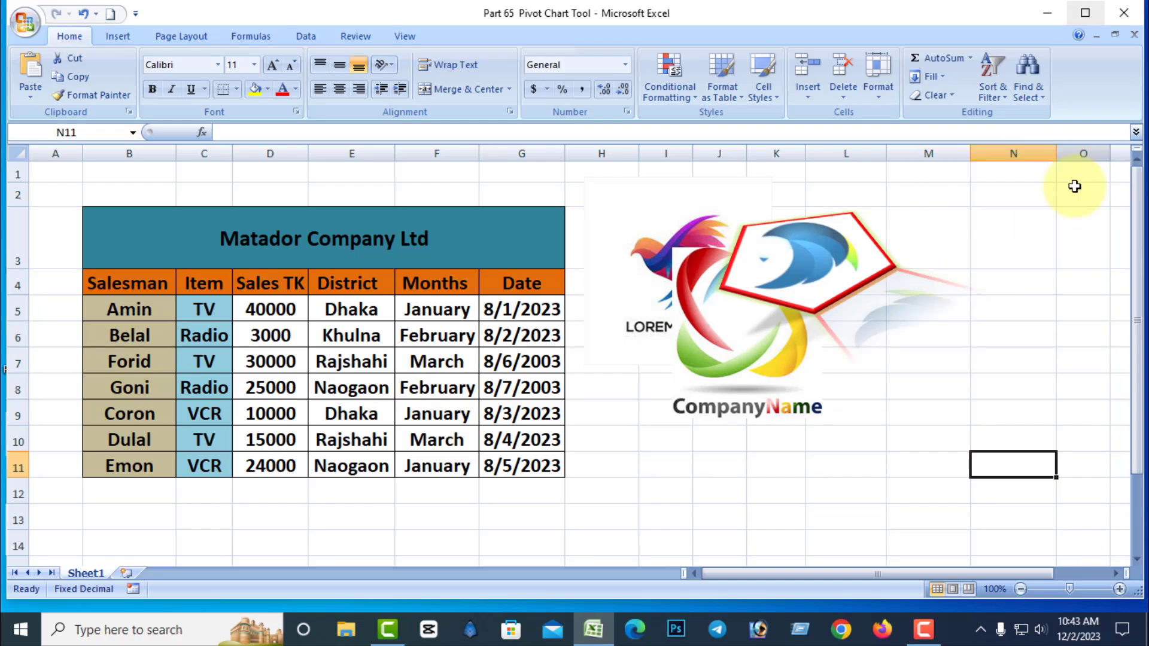
# - Select all three logo pictures together and align them with Align Center and Align Middle
pyautogui.click(655, 263)
pyautogui.keyDown('ctrl'); pyautogui.click(793, 353); pyautogui.keyUp('ctrl')
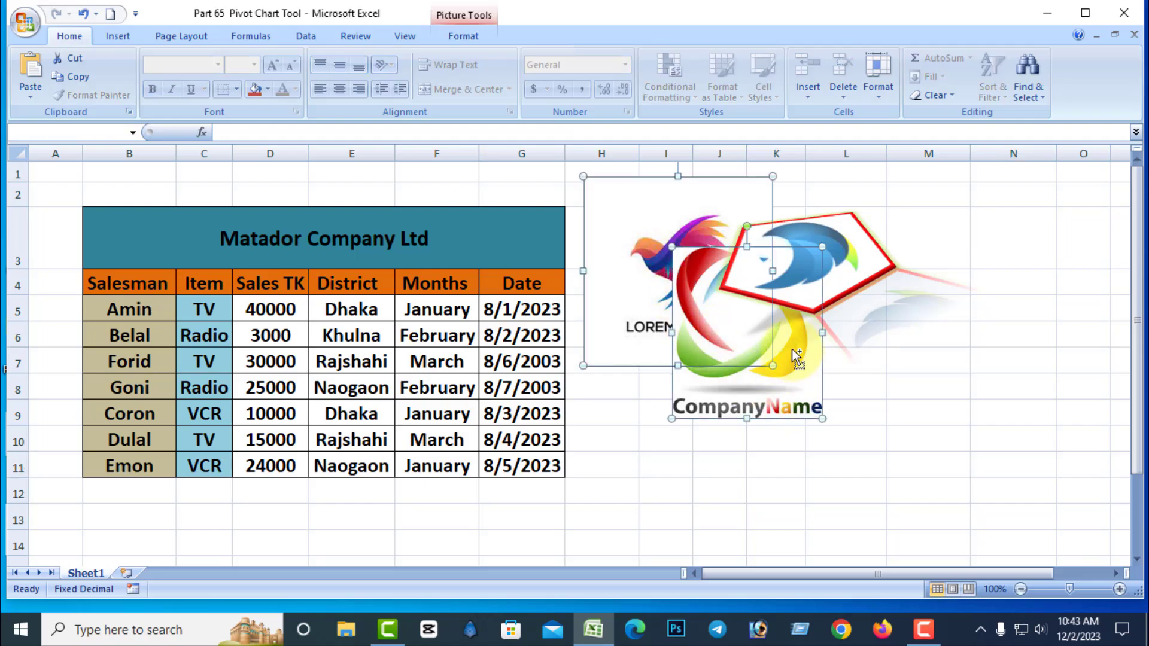
pyautogui.keyDown('ctrl'); pyautogui.click(840, 255); pyautogui.keyUp('ctrl')
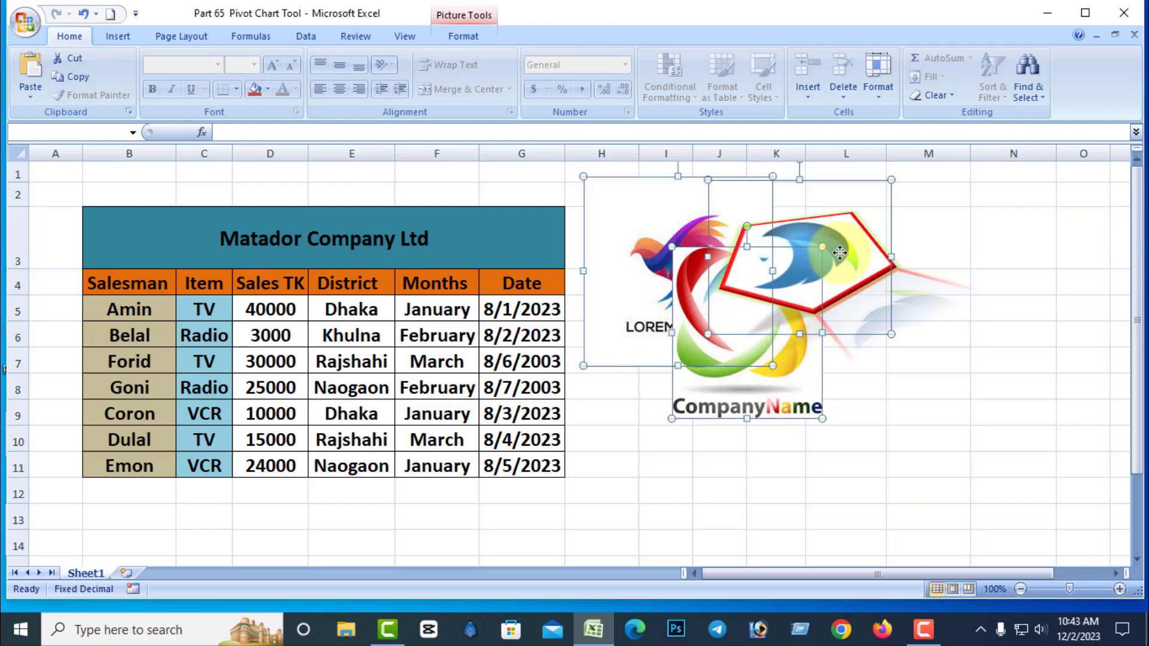
pyautogui.click(464, 36)
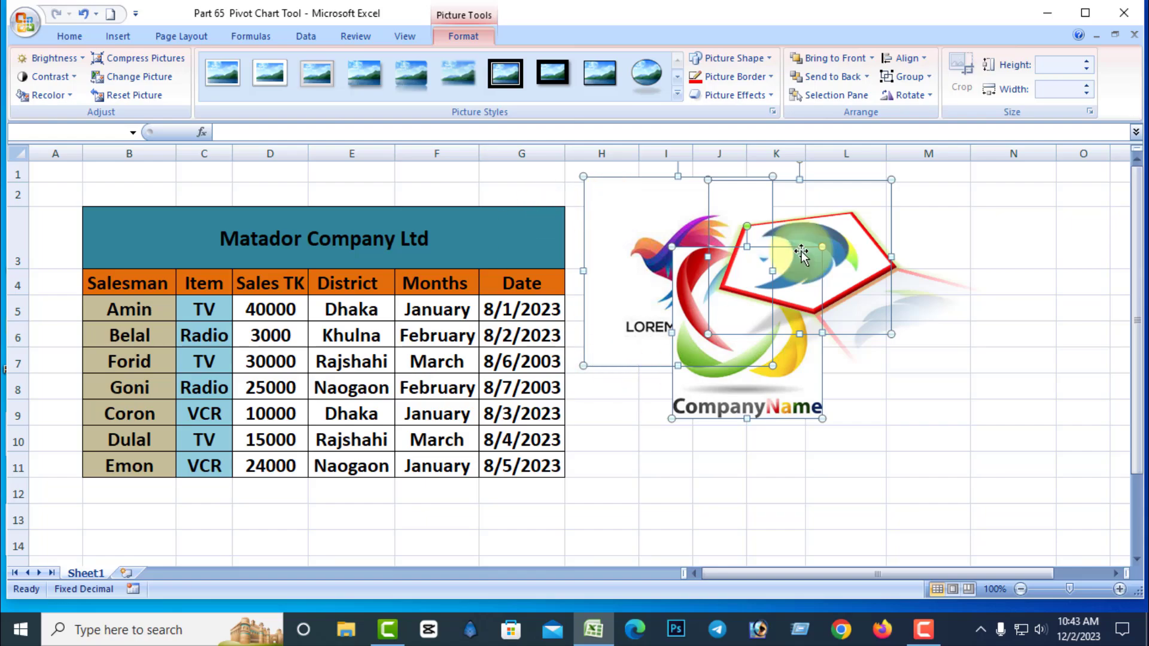
pyautogui.click(926, 59)
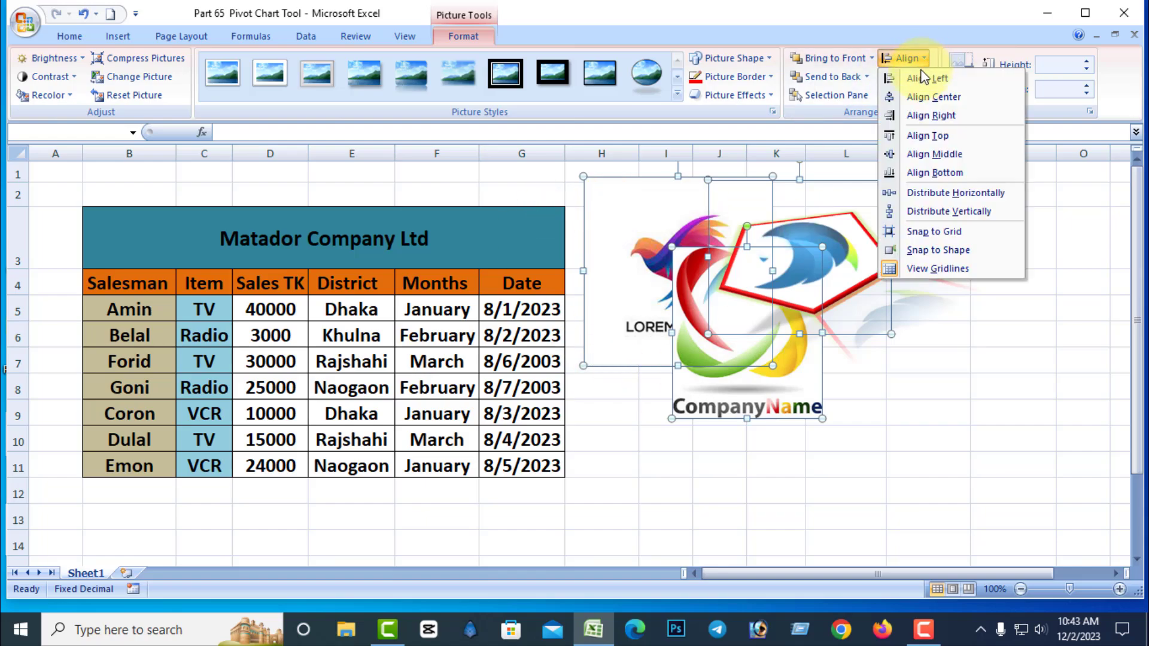
pyautogui.click(939, 98)
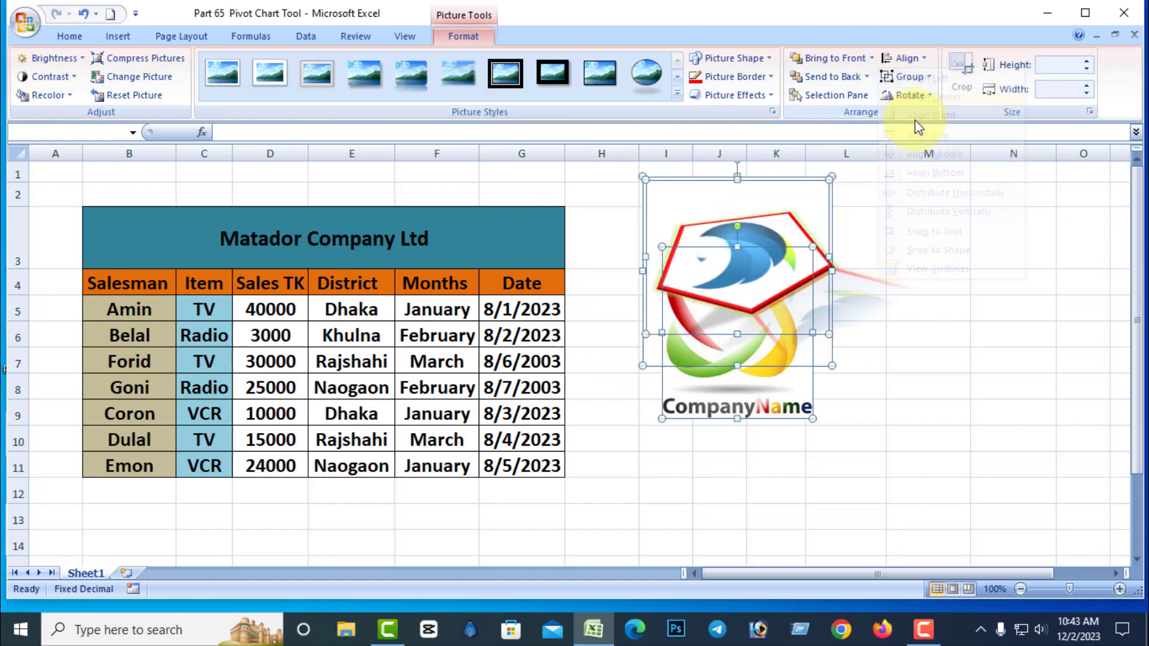
pyautogui.click(925, 60)
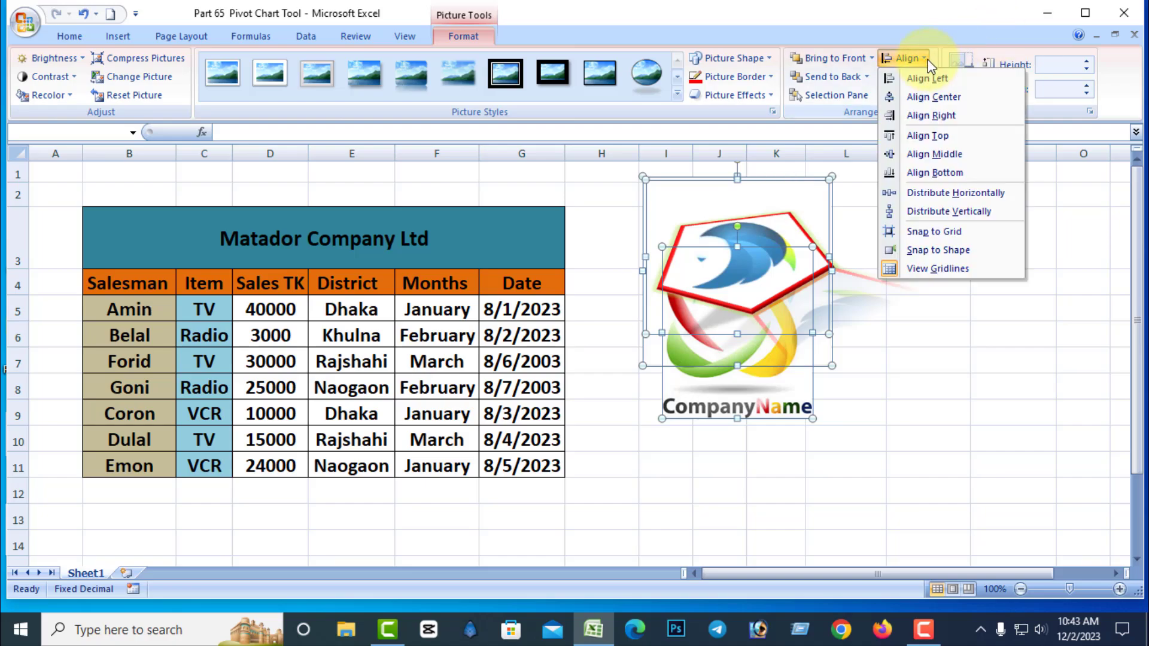
pyautogui.click(942, 157)
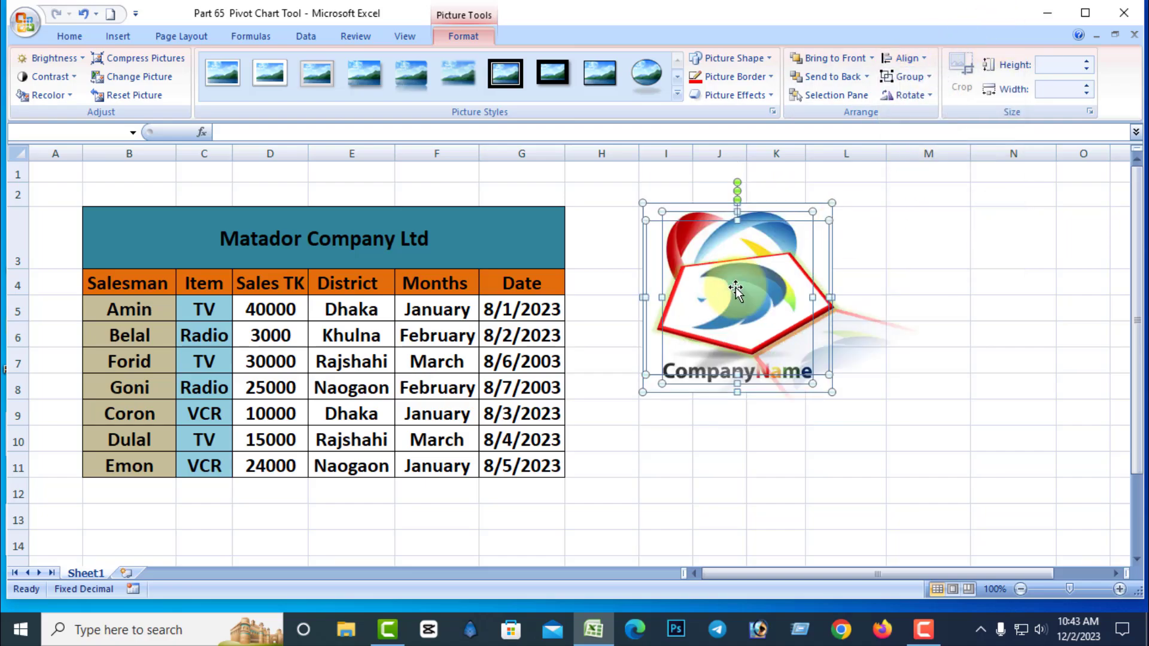
# - Align the three selected logos to their right edges and finally to their left edges
pyautogui.click(931, 59)
pyautogui.click(962, 115)
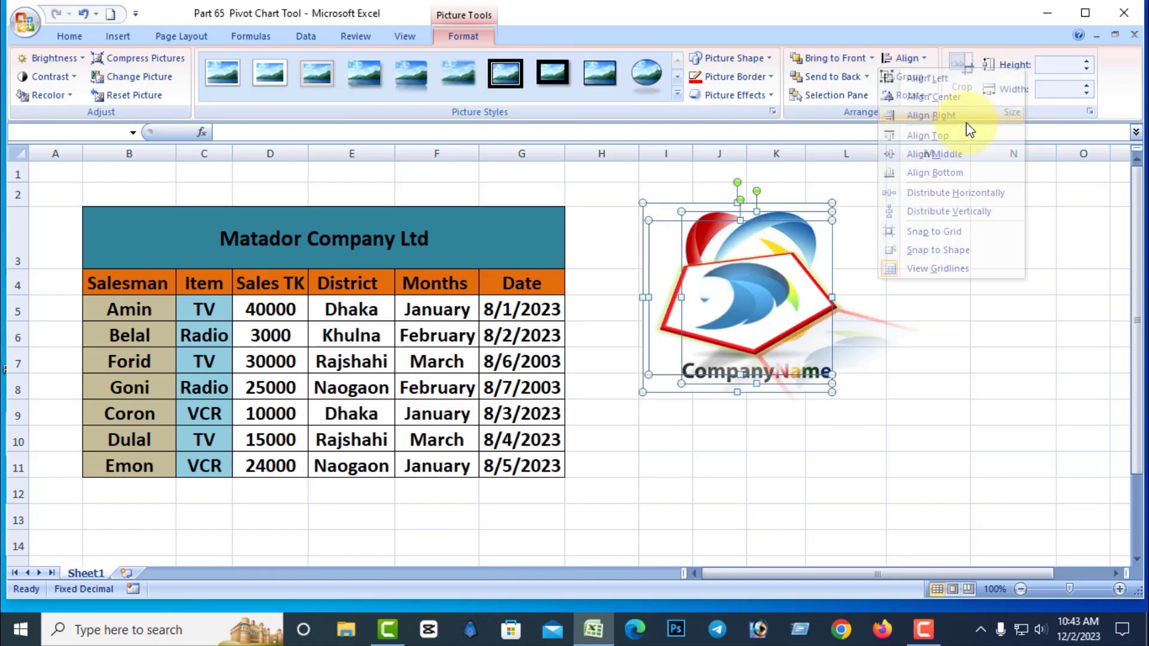
pyautogui.click(924, 56)
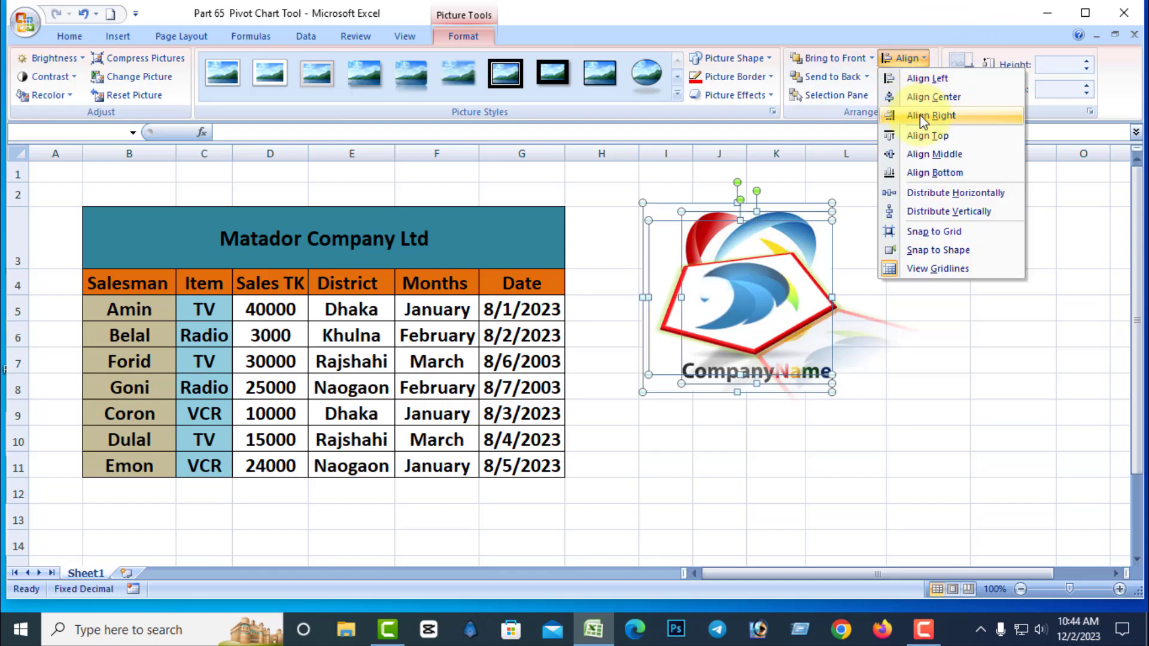
pyautogui.click(941, 77)
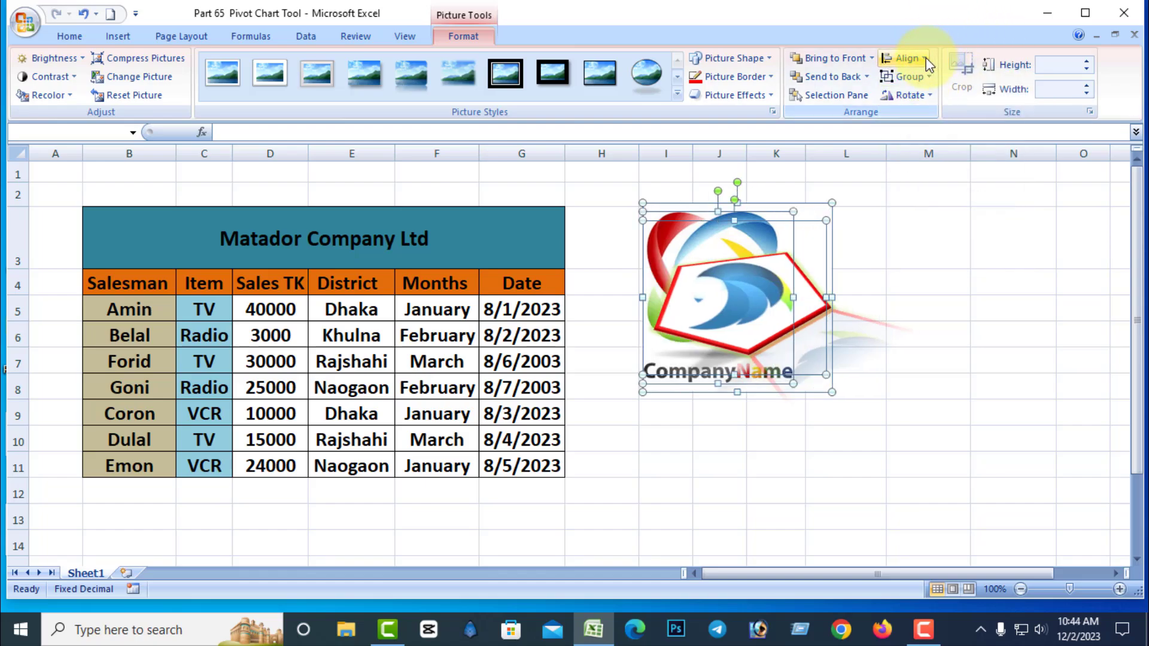
# - Align the three selected logos to their bottom edges and finally to their top edges
pyautogui.click(924, 58)
pyautogui.click(956, 171)
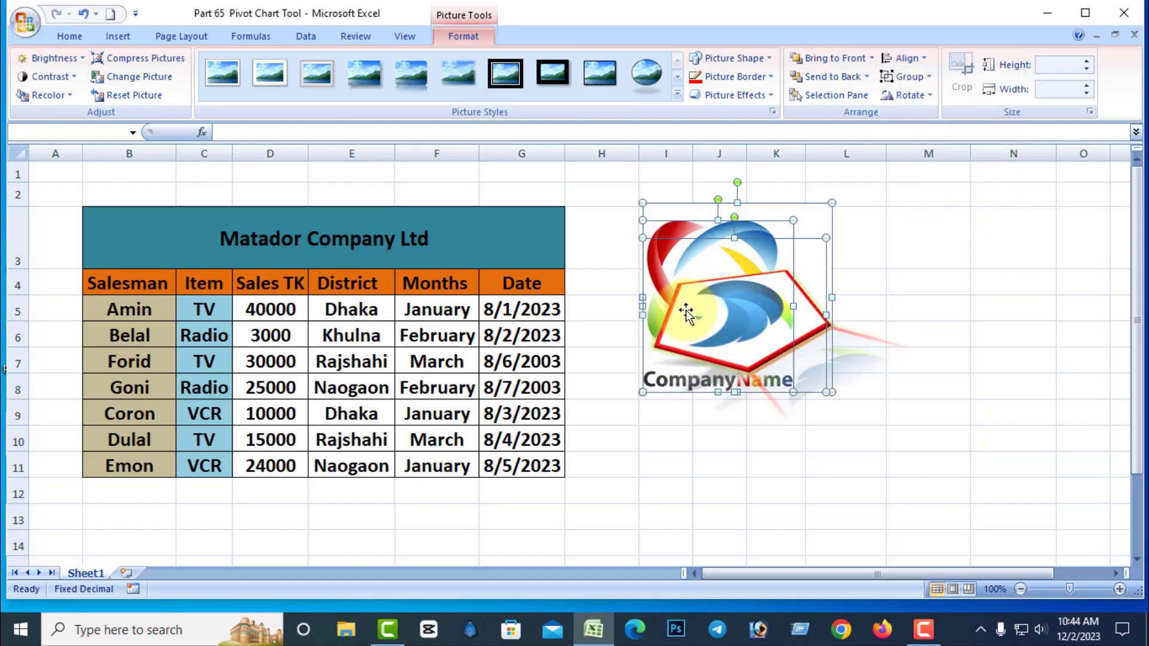
pyautogui.click(927, 59)
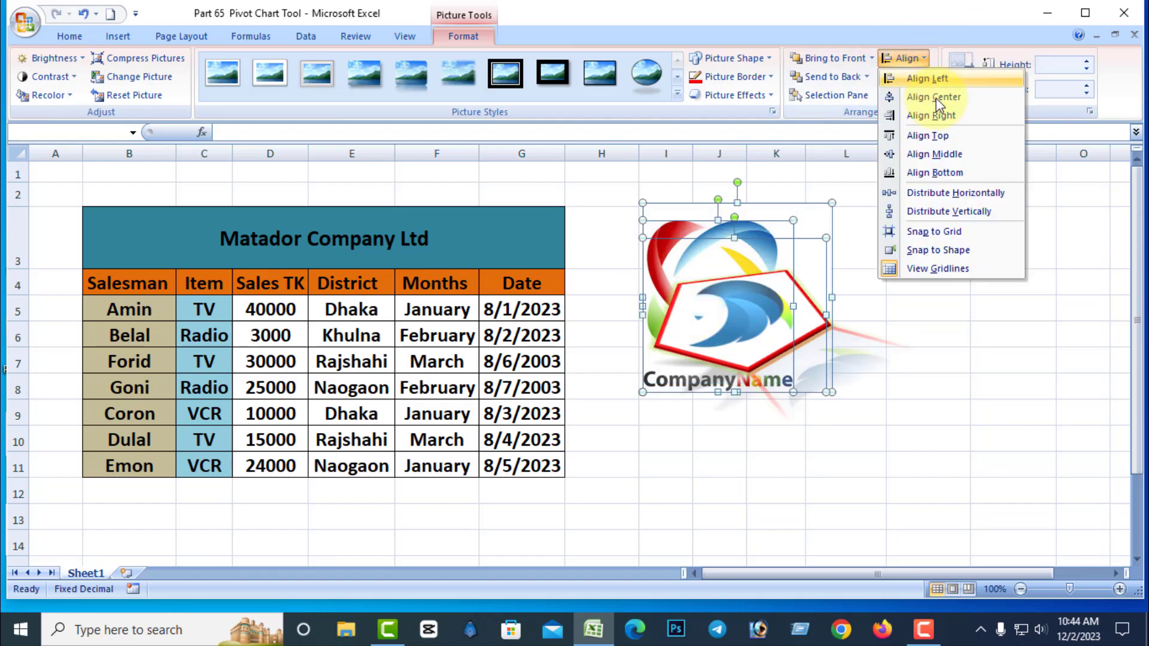
pyautogui.click(946, 136)
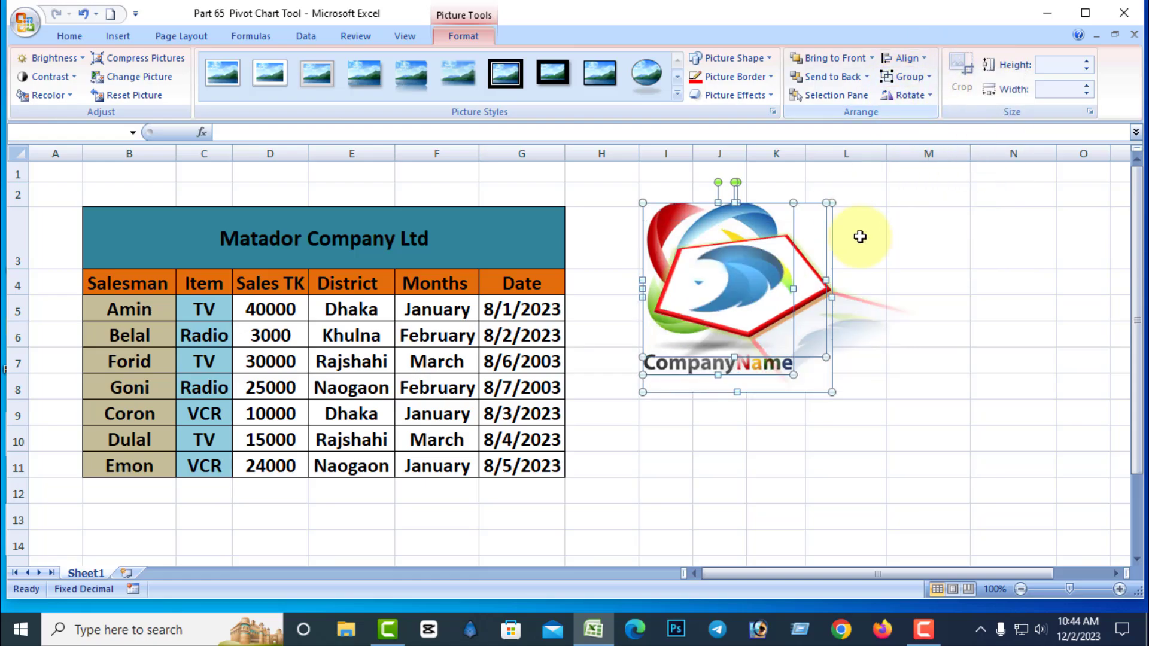
# - Move the three selected logos together to columns J to L and group them into one object
pyautogui.moveTo(780, 277); pyautogui.dragTo(926, 311)
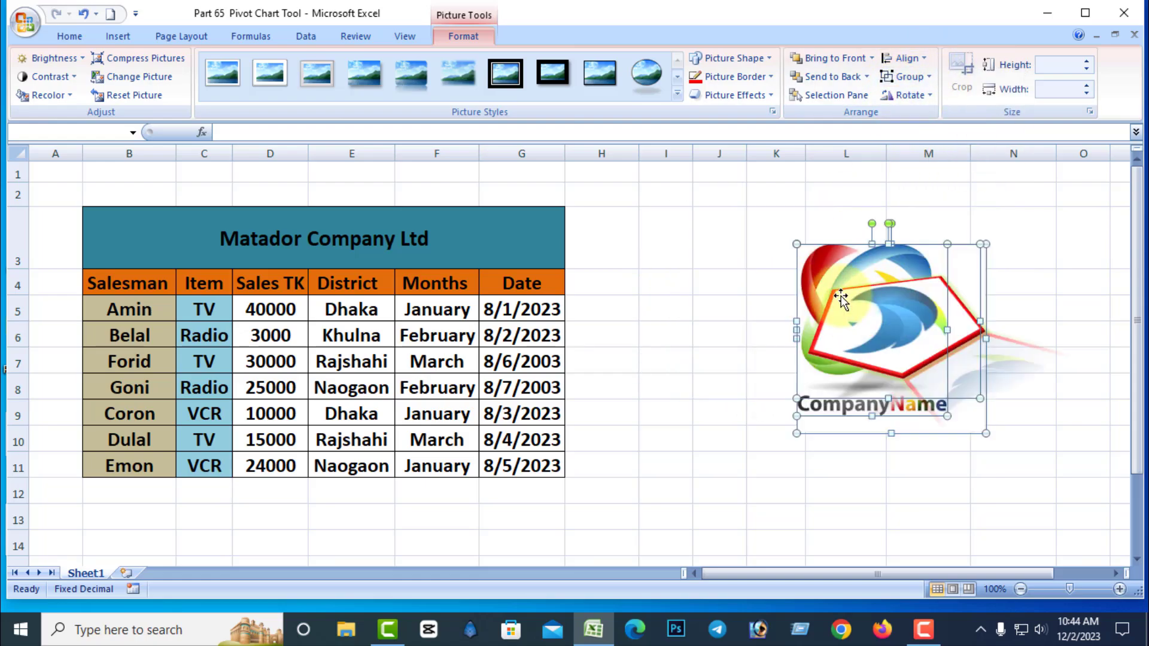
pyautogui.moveTo(830, 288); pyautogui.dragTo(720, 273)
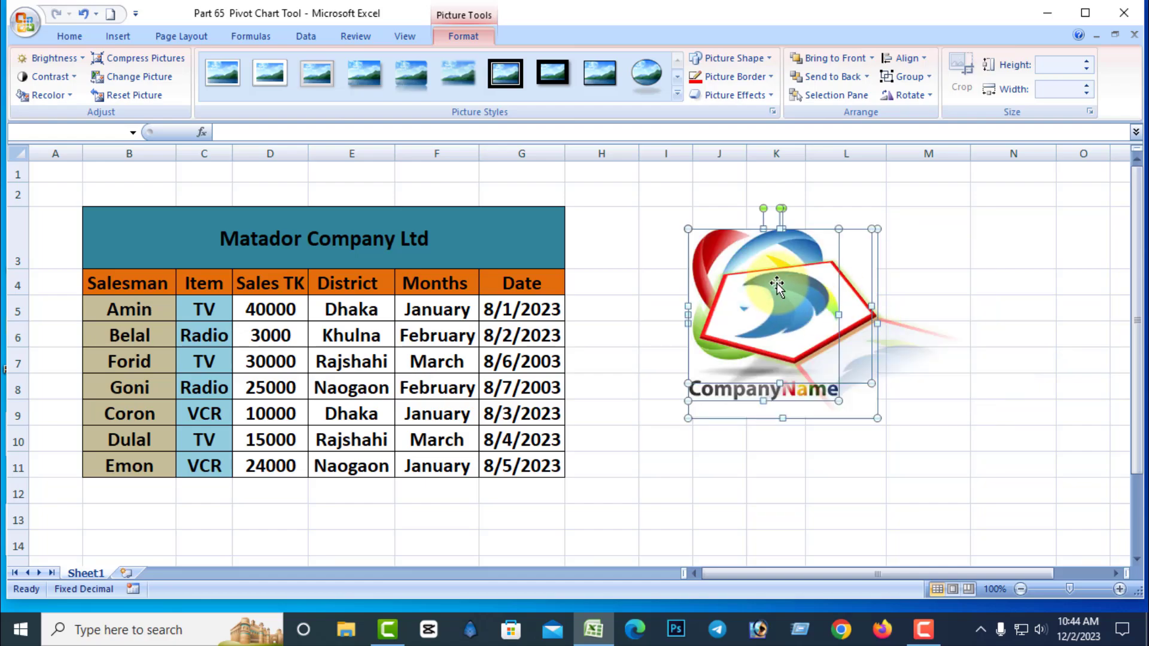
pyautogui.click(929, 76)
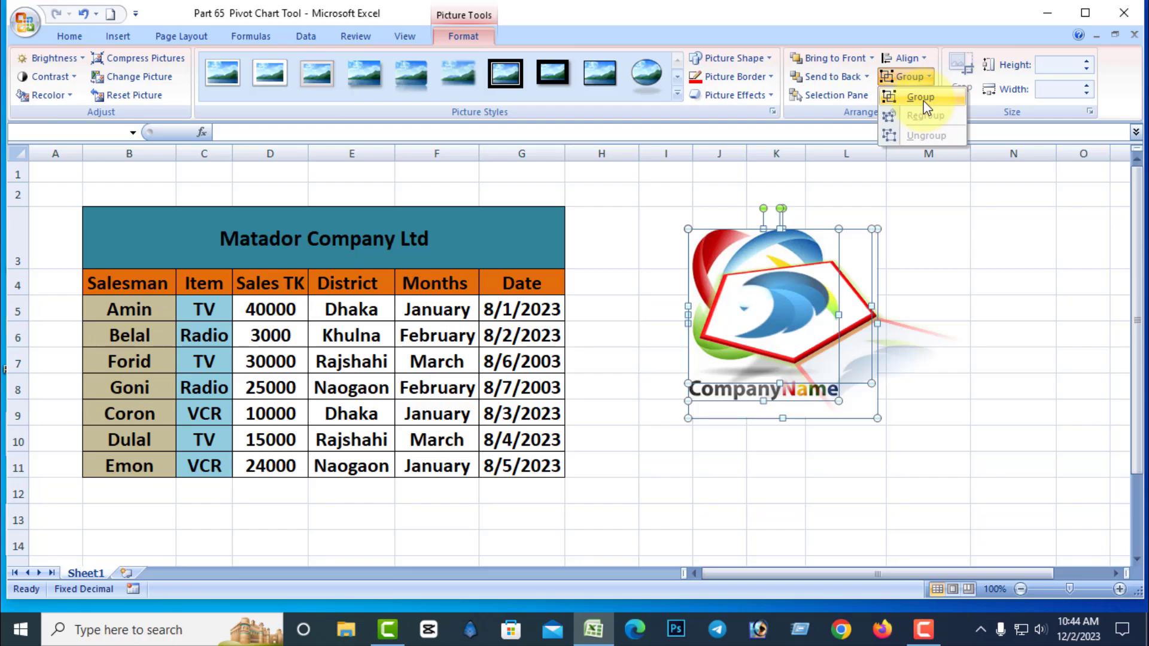
pyautogui.click(922, 97)
pyautogui.click(1005, 287)
pyautogui.click(803, 285)
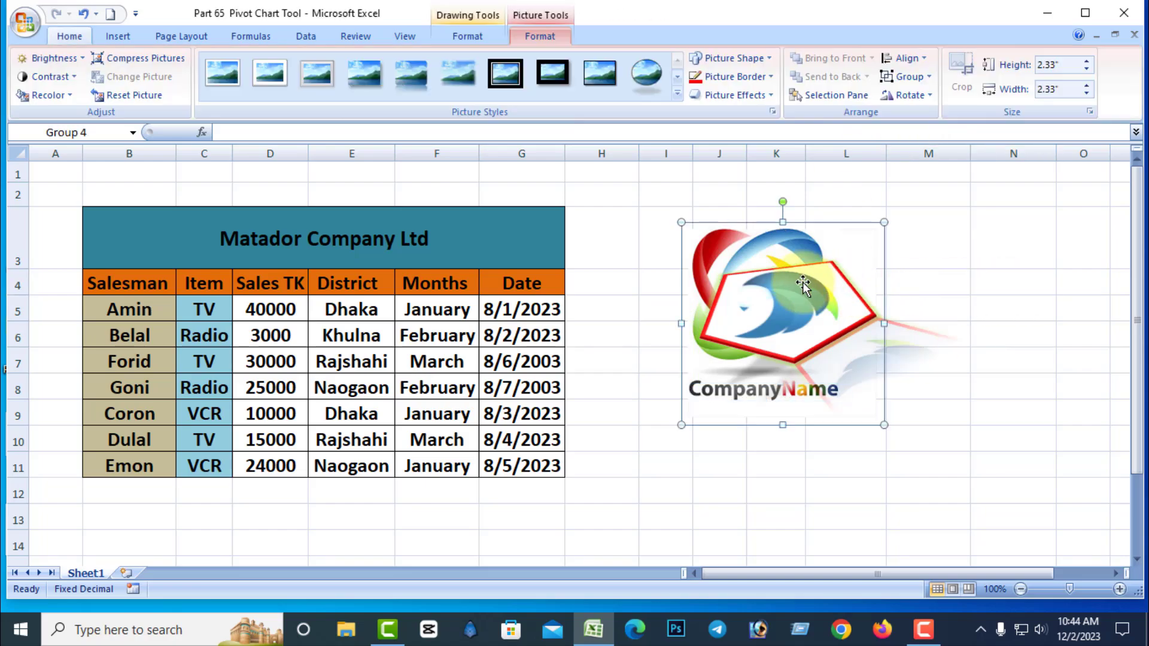
# - Ungroup the logo group into separate pictures and deselect them
pyautogui.click(927, 78)
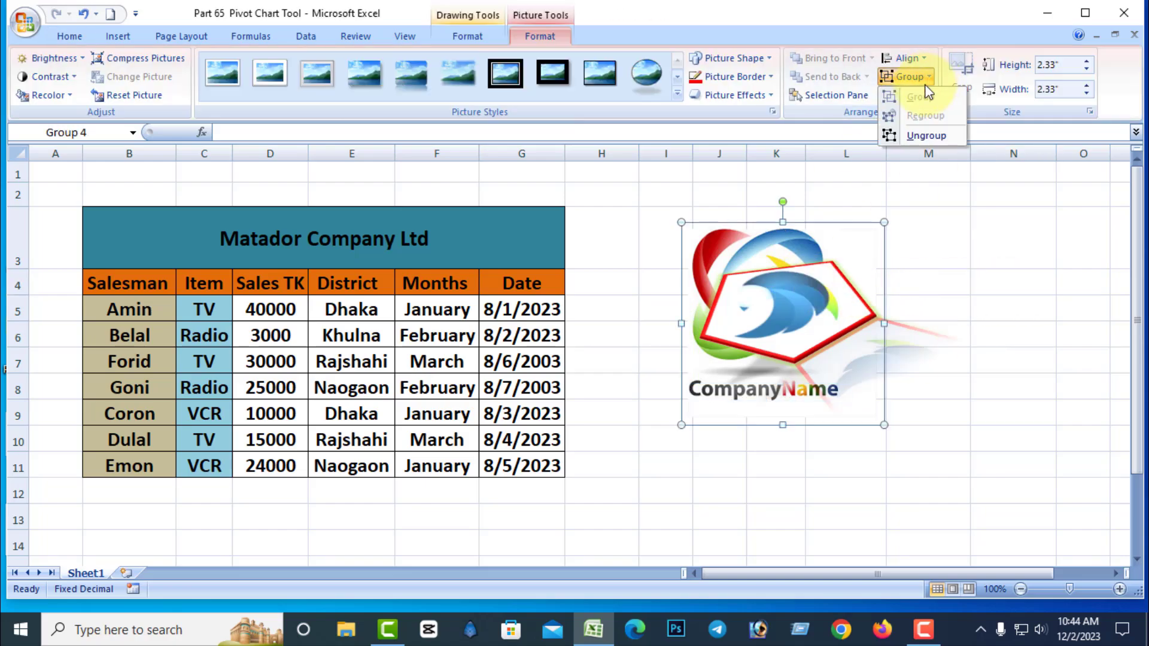
pyautogui.click(924, 138)
pyautogui.click(1016, 331)
# - Spread the three logos apart: bird logo at the top, pentagon logo below it, and CompanyName logo over columns M to O
pyautogui.click(783, 345)
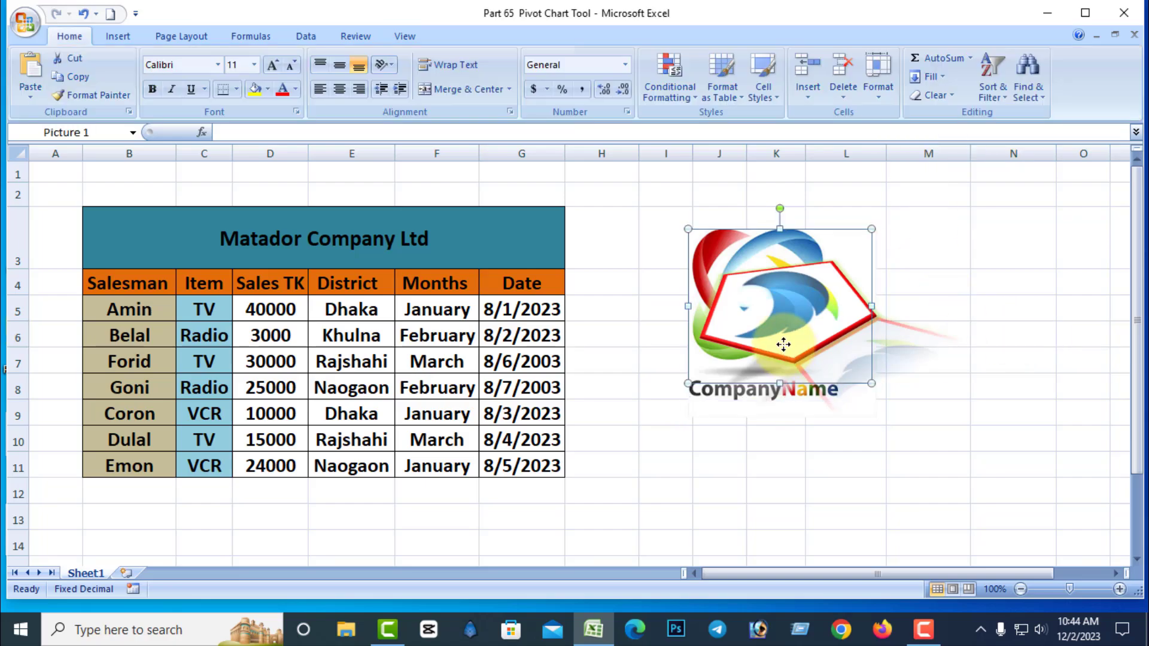
pyautogui.moveTo(783, 344); pyautogui.dragTo(591, 444)
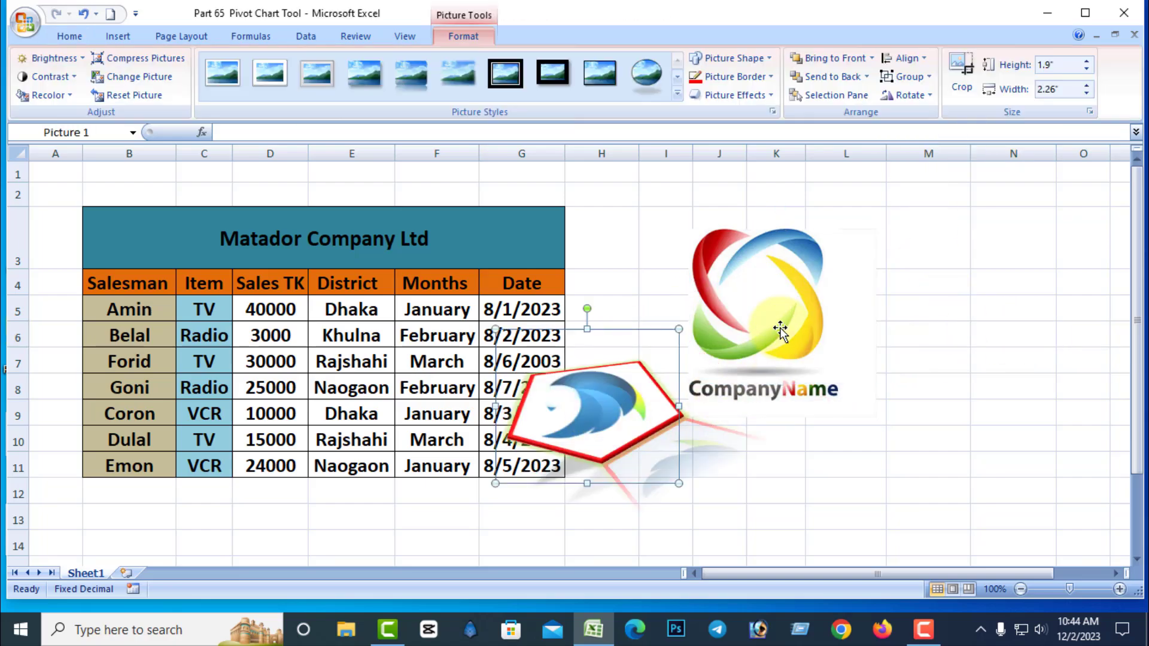
pyautogui.click(780, 331)
pyautogui.moveTo(780, 313); pyautogui.dragTo(999, 392)
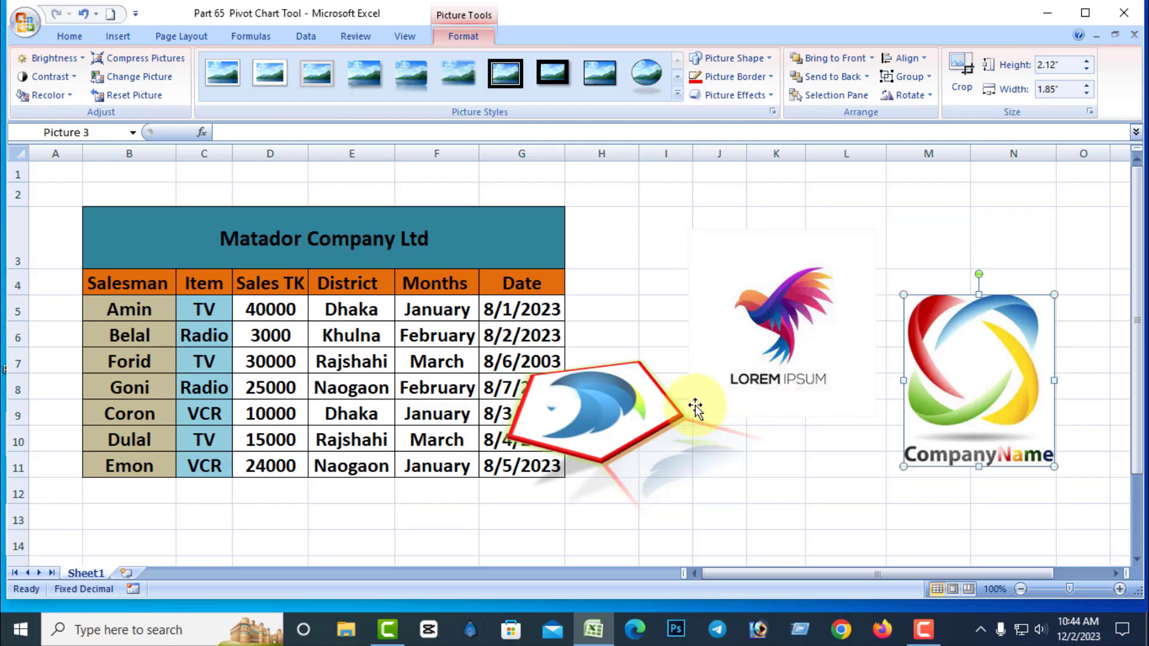
pyautogui.moveTo(813, 352); pyautogui.dragTo(804, 291)
pyautogui.click(641, 390)
pyautogui.click(1042, 222)
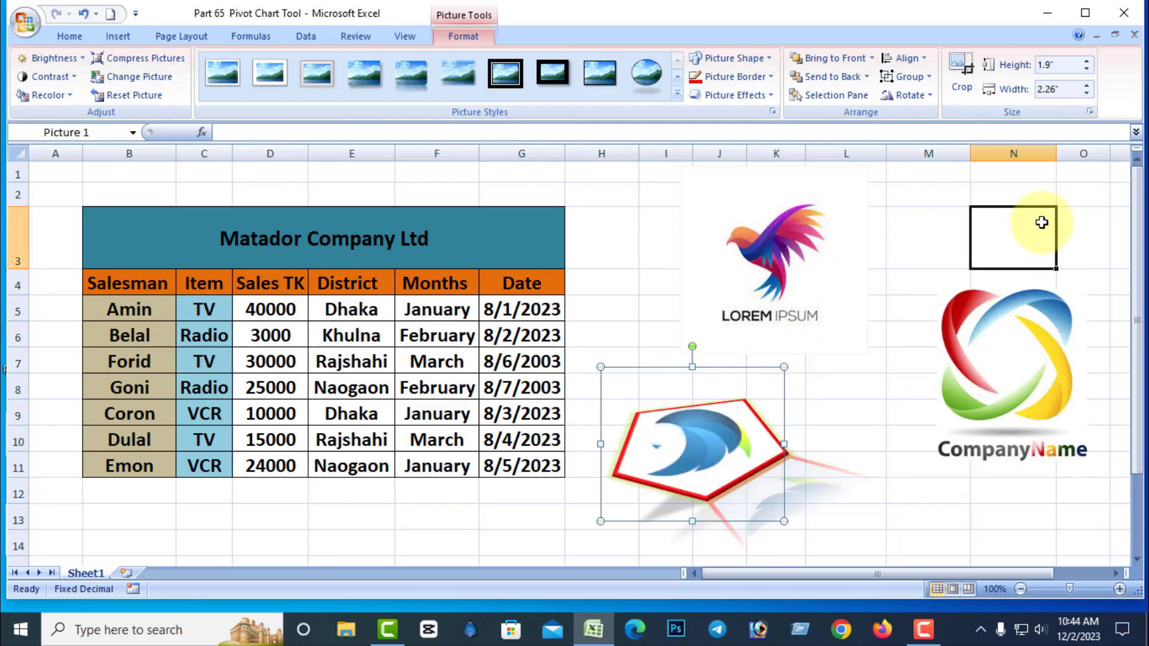
# - Rotate the bird logo right 90° and back left 90°
pyautogui.click(806, 254)
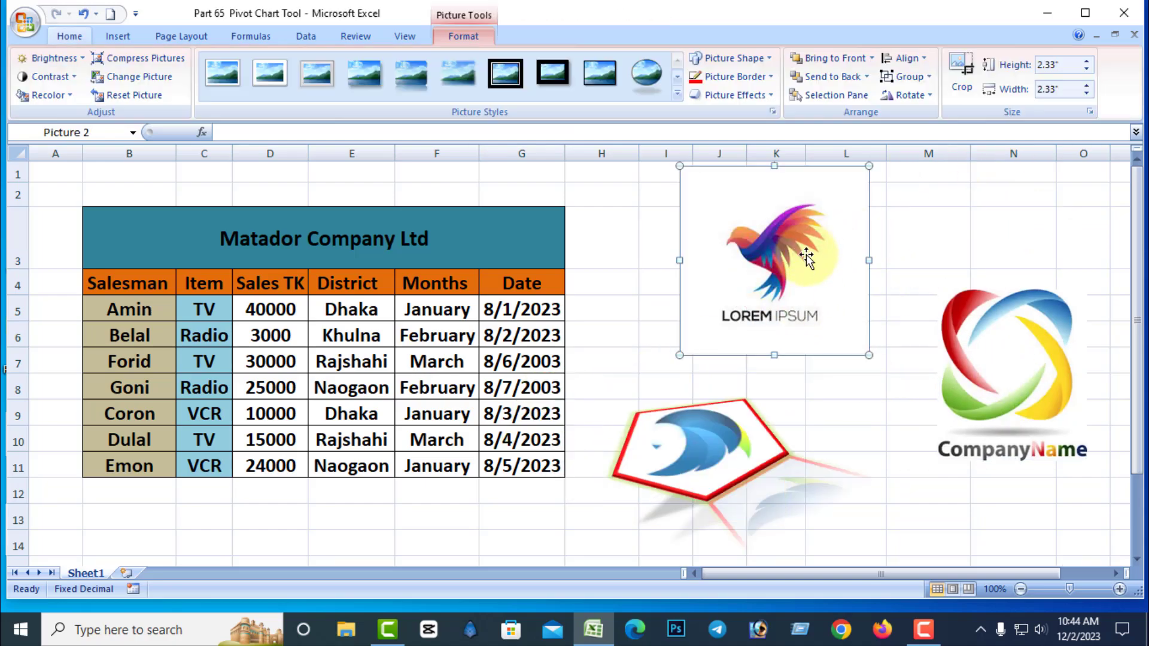
pyautogui.click(932, 98)
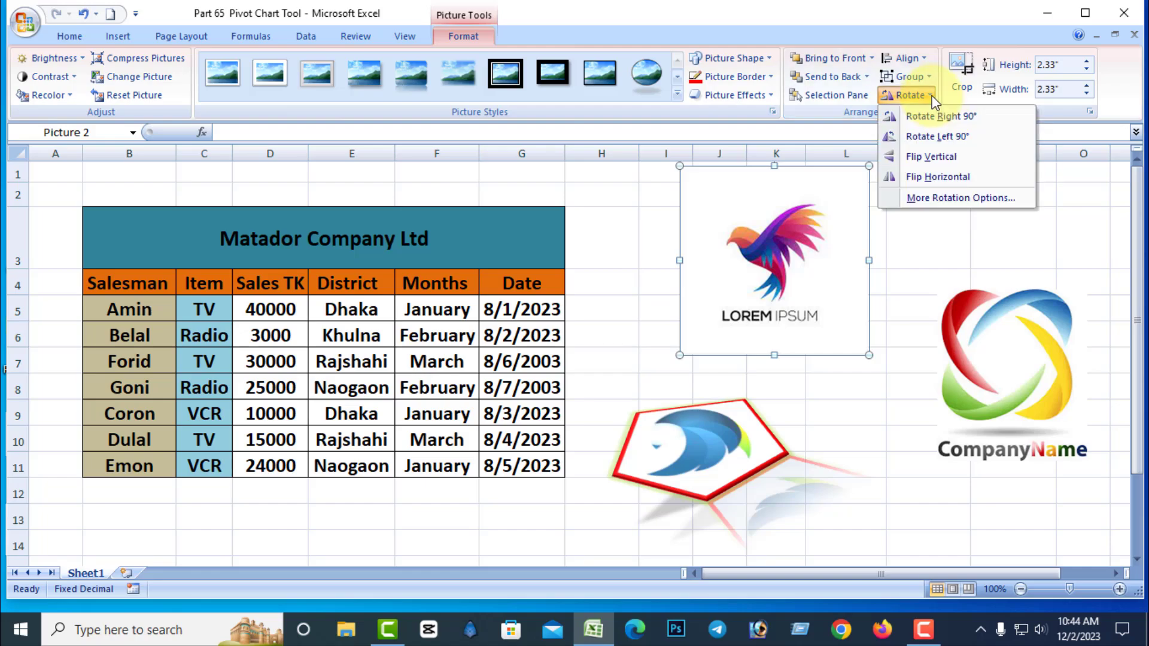
pyautogui.click(944, 118)
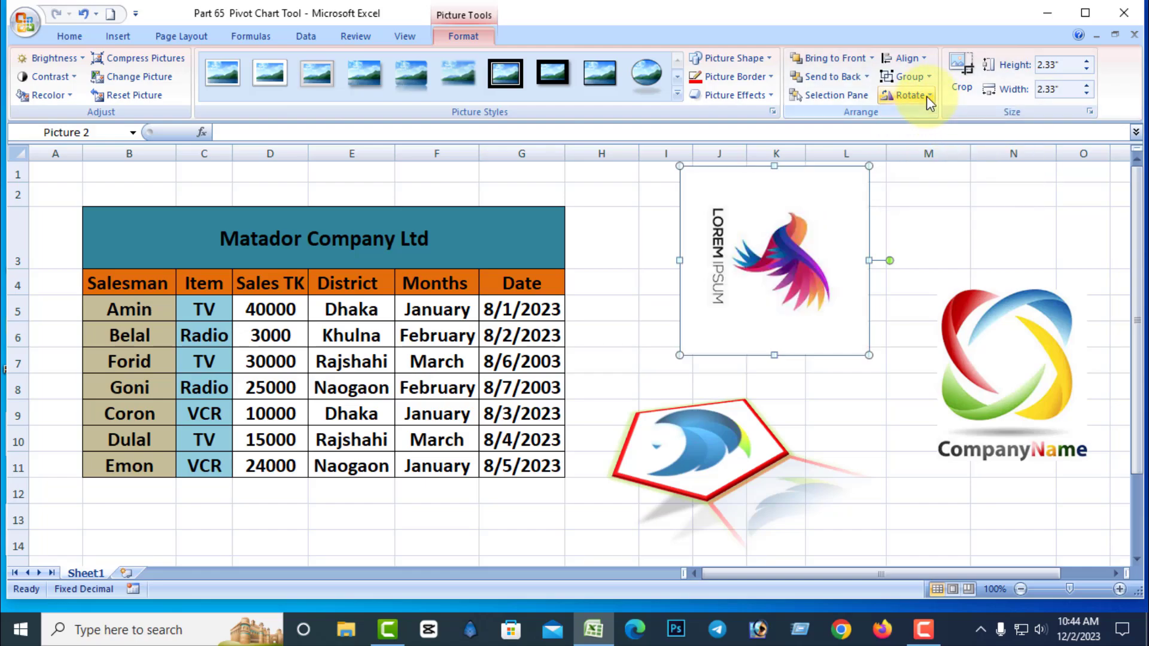
pyautogui.click(927, 95)
pyautogui.click(947, 137)
# - Flip the bird logo horizontally and also vertically
pyautogui.click(916, 96)
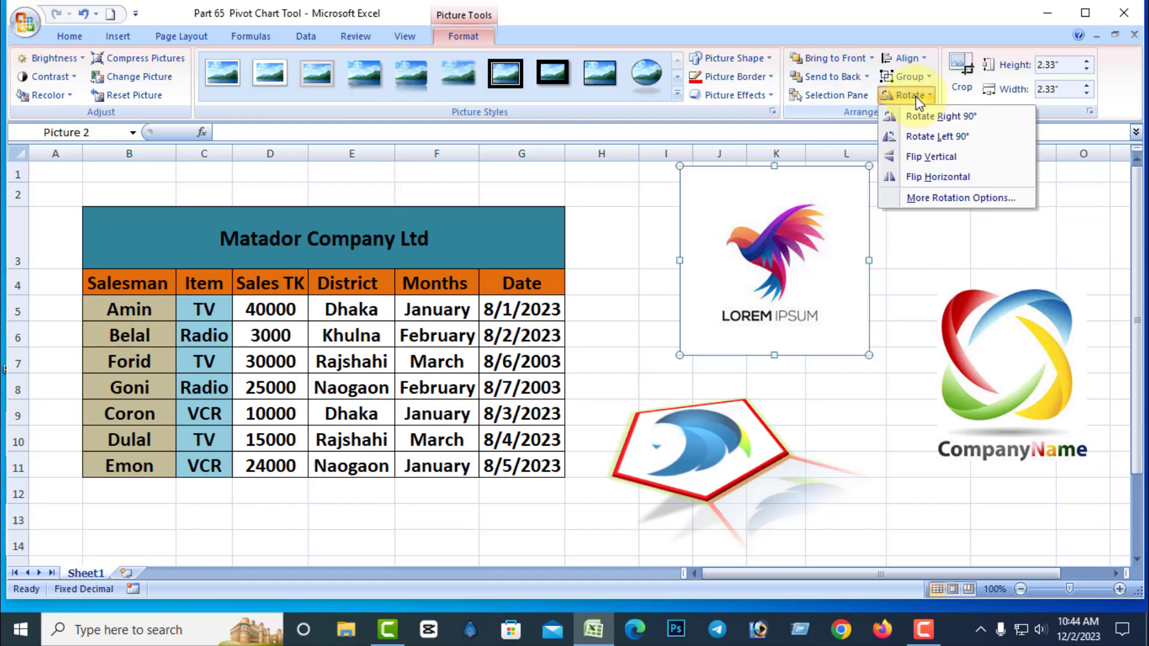
pyautogui.click(937, 176)
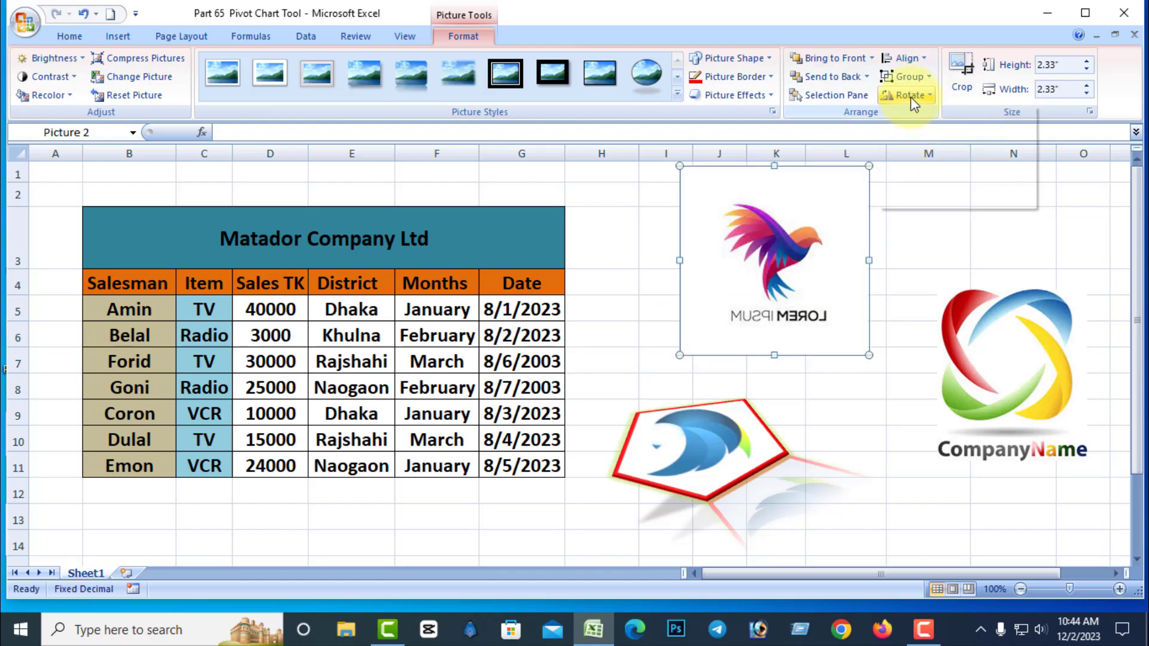
pyautogui.click(909, 95)
pyautogui.click(934, 156)
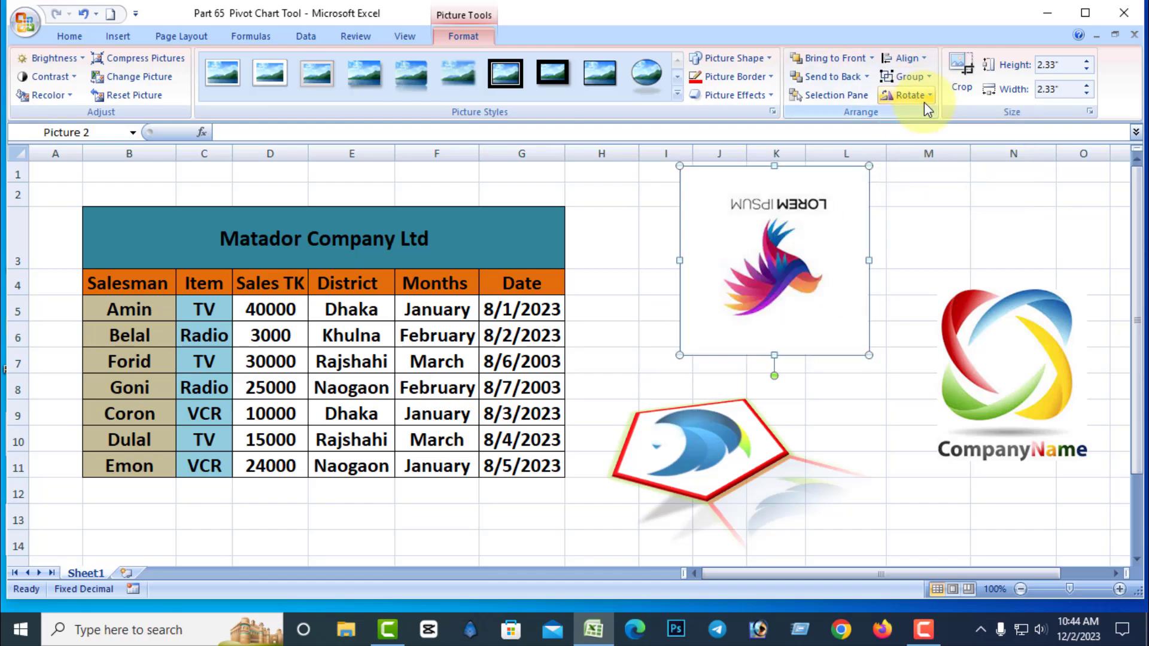
# - Rotate the bird logo right 90° twice and deselect it
pyautogui.click(924, 102)
pyautogui.click(952, 117)
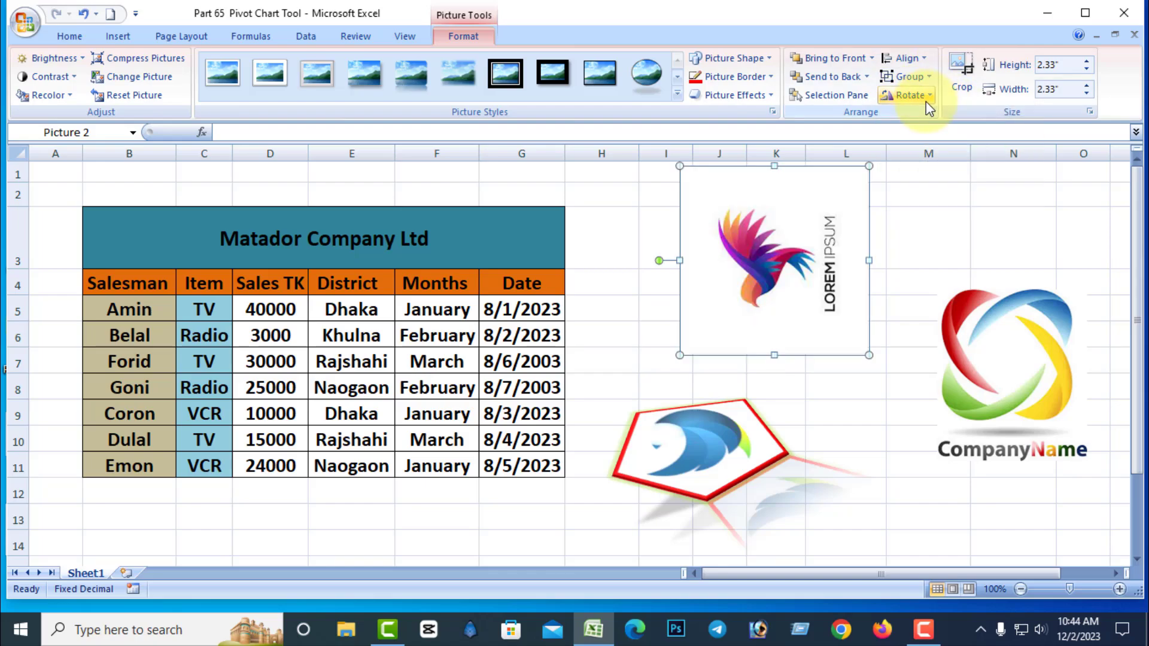
pyautogui.click(925, 102)
pyautogui.click(954, 114)
pyautogui.click(1017, 178)
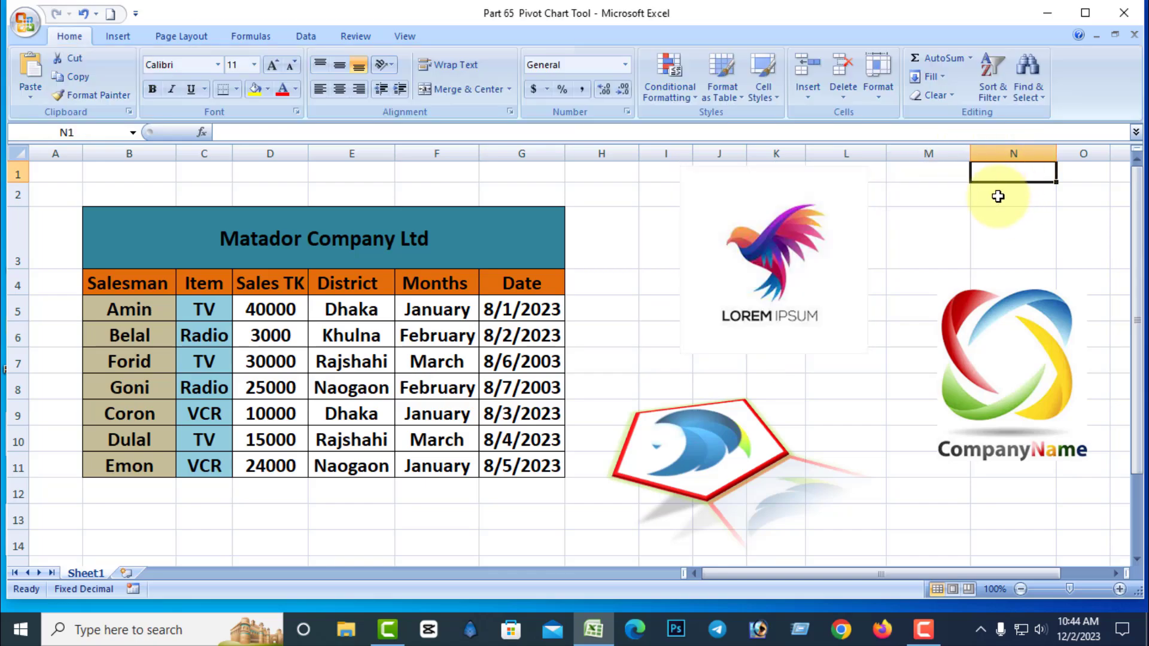
# - Shrink the bird logo to about 2.1" square and crop its blank margins to about 1.64" high by 1.49" wide
pyautogui.click(771, 265)
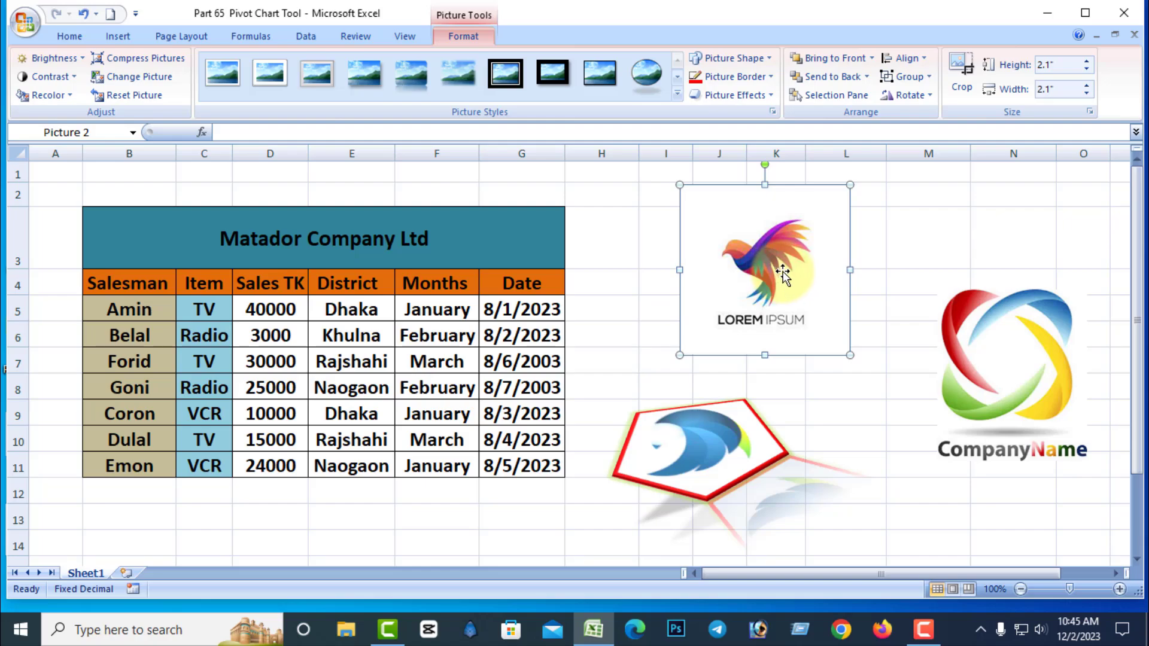
pyautogui.click(963, 80)
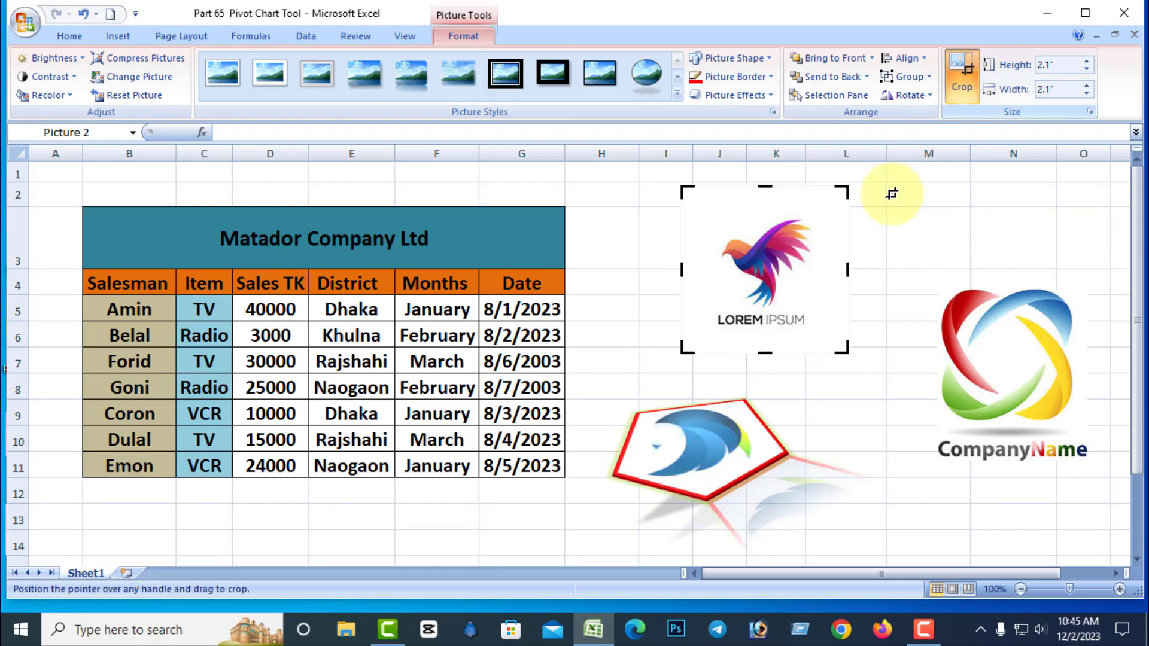
pyautogui.moveTo(842, 191); pyautogui.dragTo(820, 210)
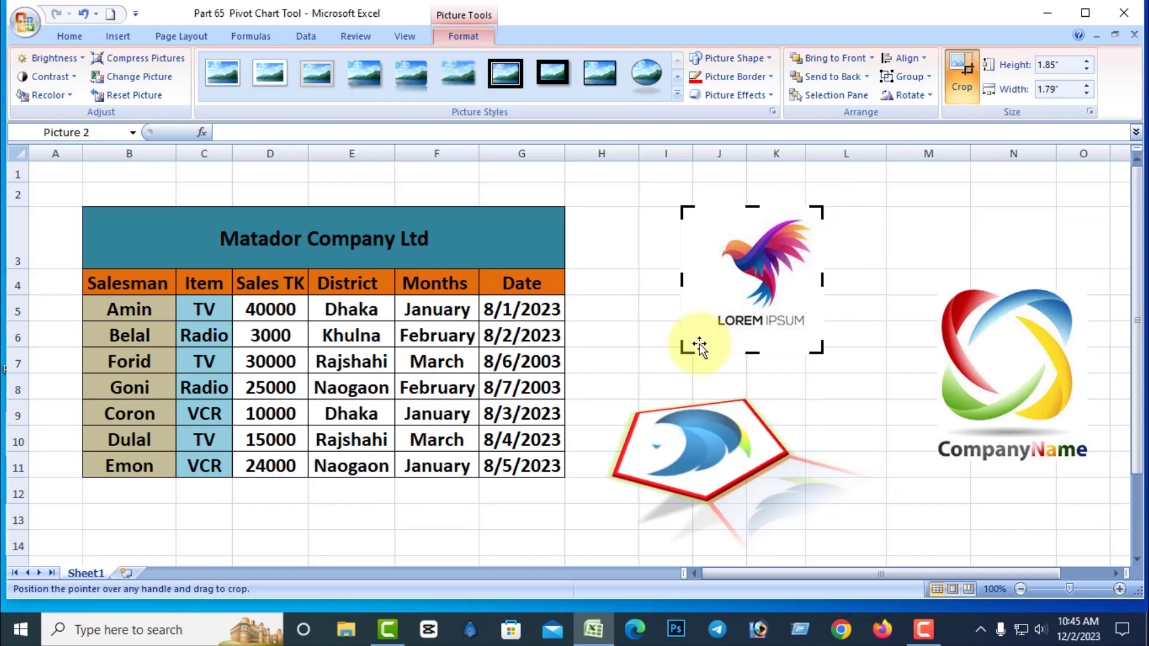
pyautogui.moveTo(683, 353)
pyautogui.mouseDown()
pyautogui.moveTo(692, 335)
pyautogui.moveTo(701, 345)
pyautogui.mouseUp()
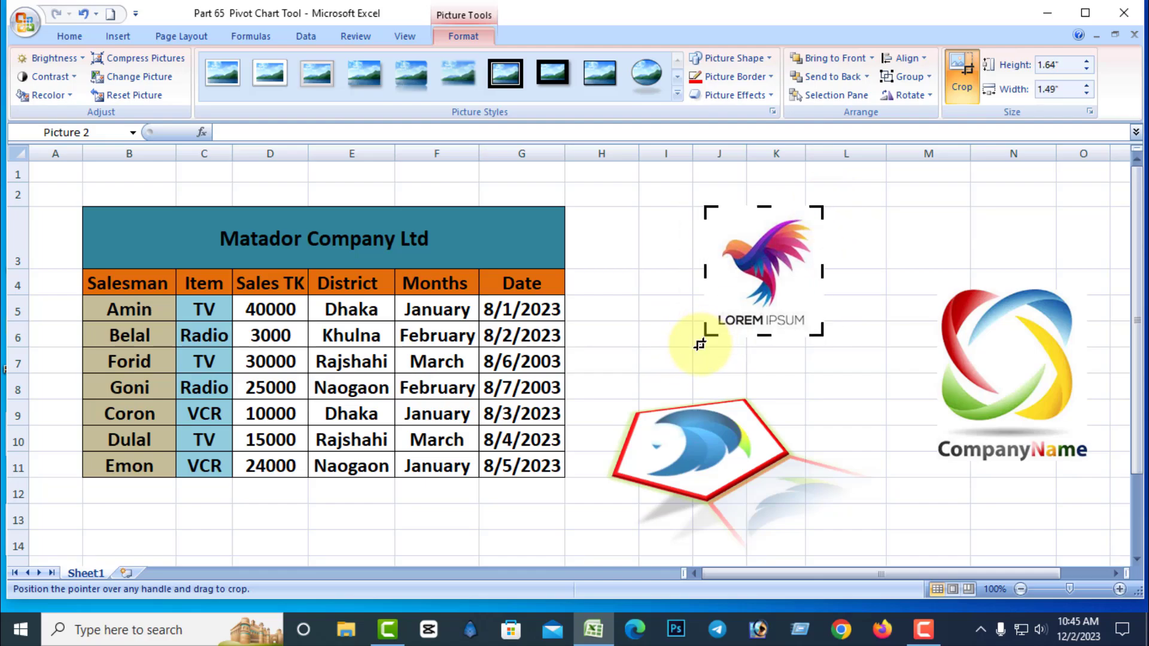
pyautogui.click(962, 88)
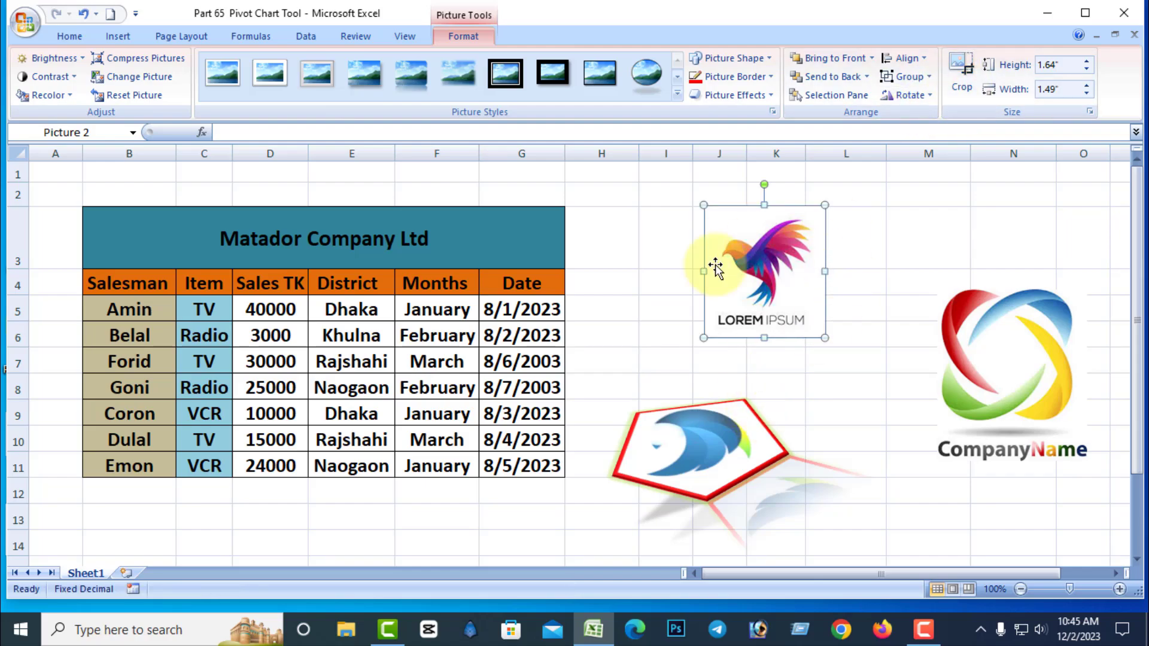
# - Raise the bird logo's height to 1.7" and reduce it to 1.4"
pyautogui.click(1087, 61)
pyautogui.click(1087, 61)
pyautogui.click(1088, 68)
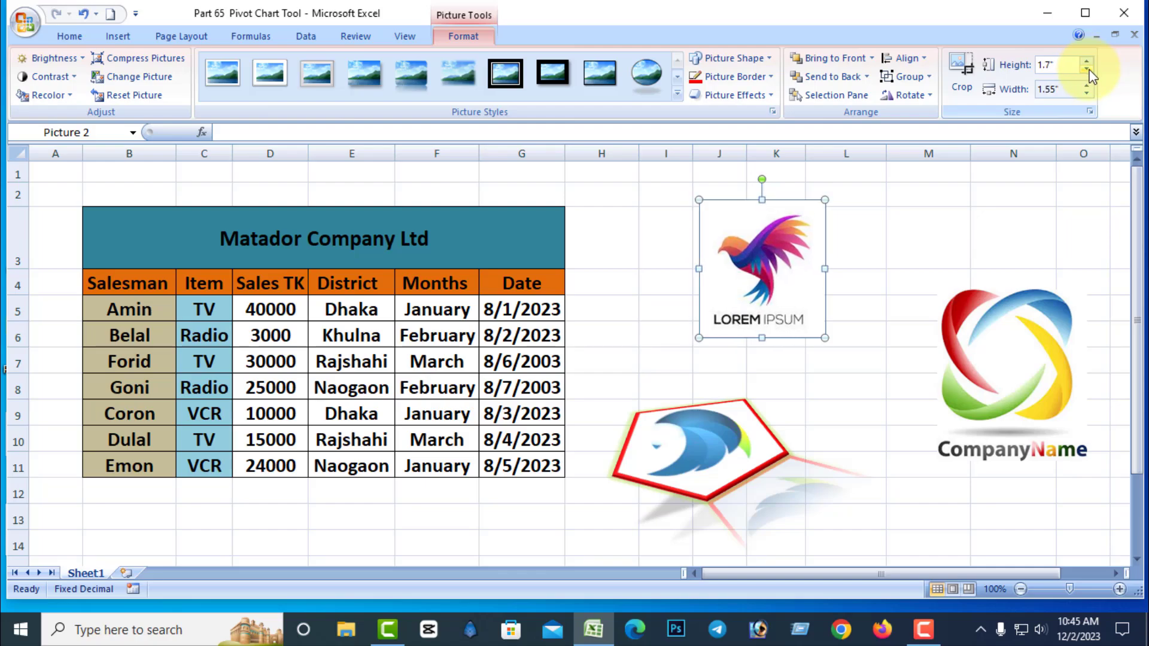
pyautogui.click(1088, 68)
pyautogui.click(1088, 68)
pyautogui.click(1087, 69)
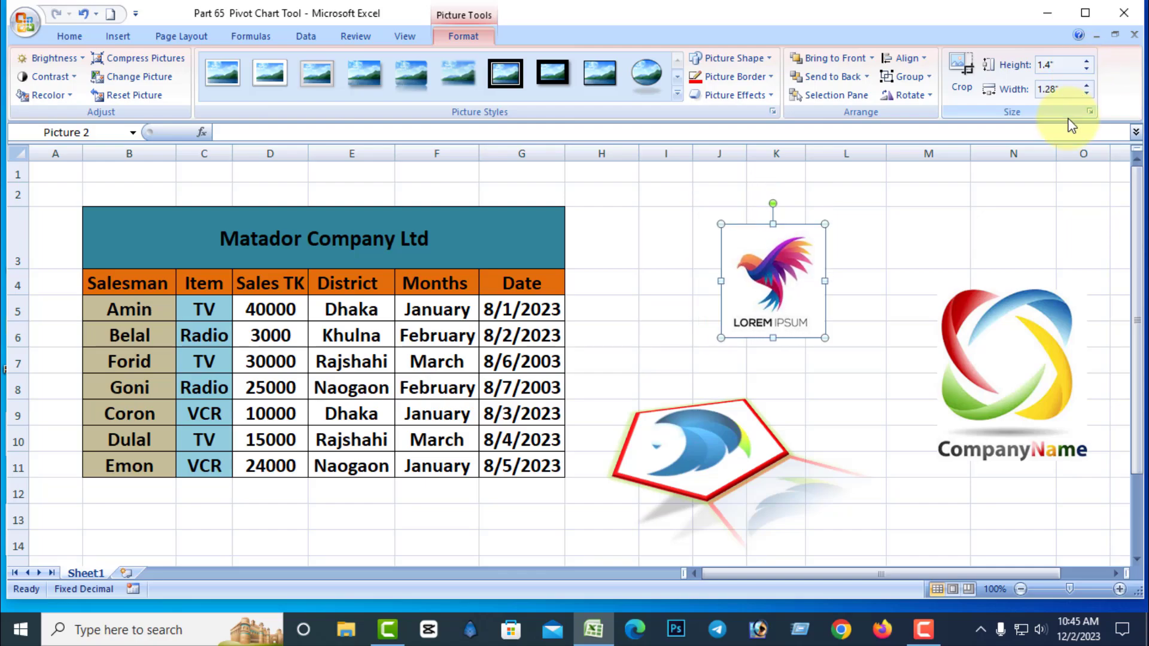
# - Increase the bird logo's width briefly and reduce it stepwise to 0.3"
pyautogui.click(1087, 86)
pyautogui.click(1087, 86)
pyautogui.click(1086, 85)
pyautogui.click(1087, 86)
pyautogui.click(1087, 93)
pyautogui.click(1087, 92)
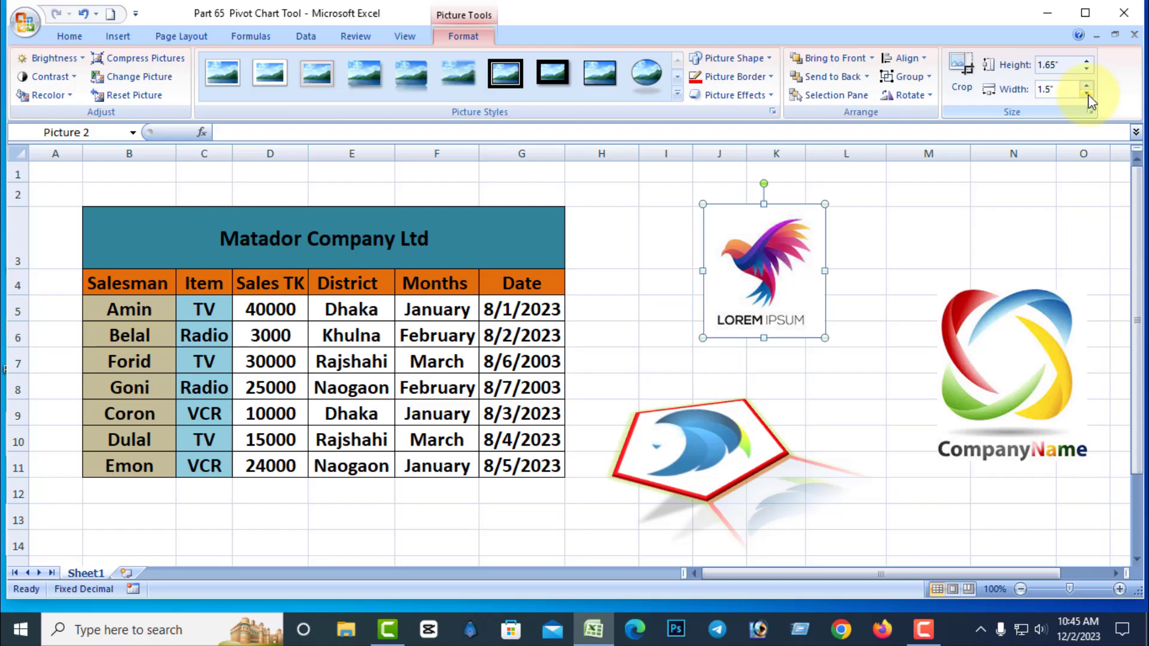
pyautogui.click(1087, 93)
pyautogui.click(1087, 93)
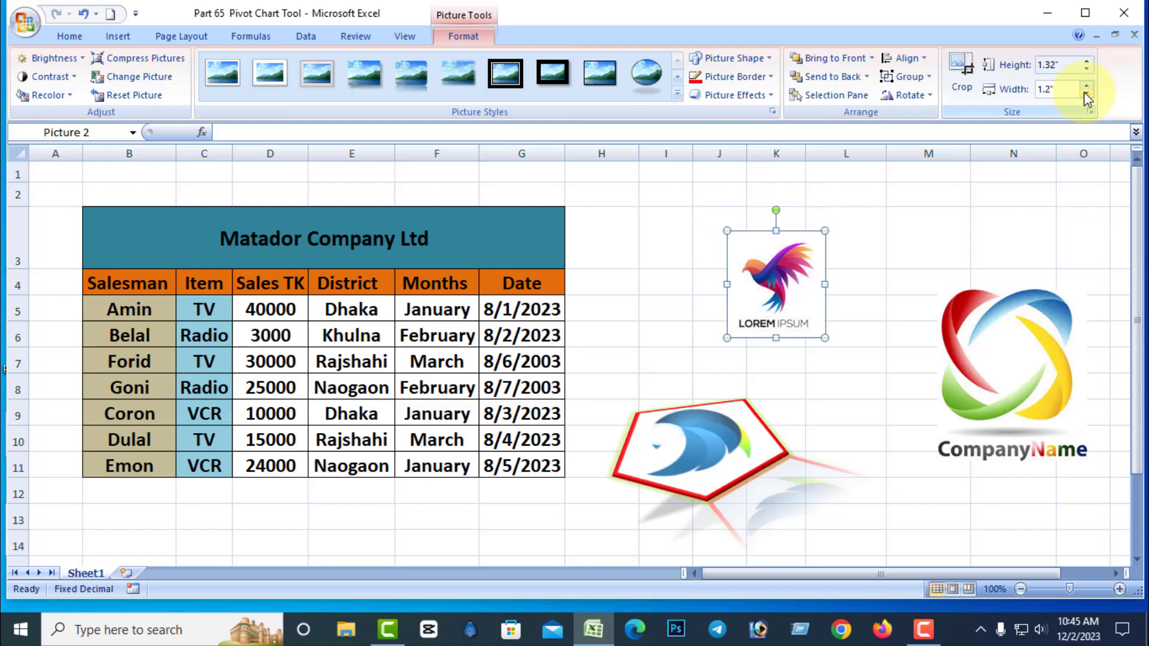
pyautogui.click(1087, 93)
pyautogui.click(1087, 93)
pyautogui.click(1087, 93)
pyautogui.click(1087, 93)
pyautogui.click(1087, 93)
pyautogui.click(1086, 93)
pyautogui.click(1087, 93)
pyautogui.click(1087, 93)
pyautogui.click(1087, 93)
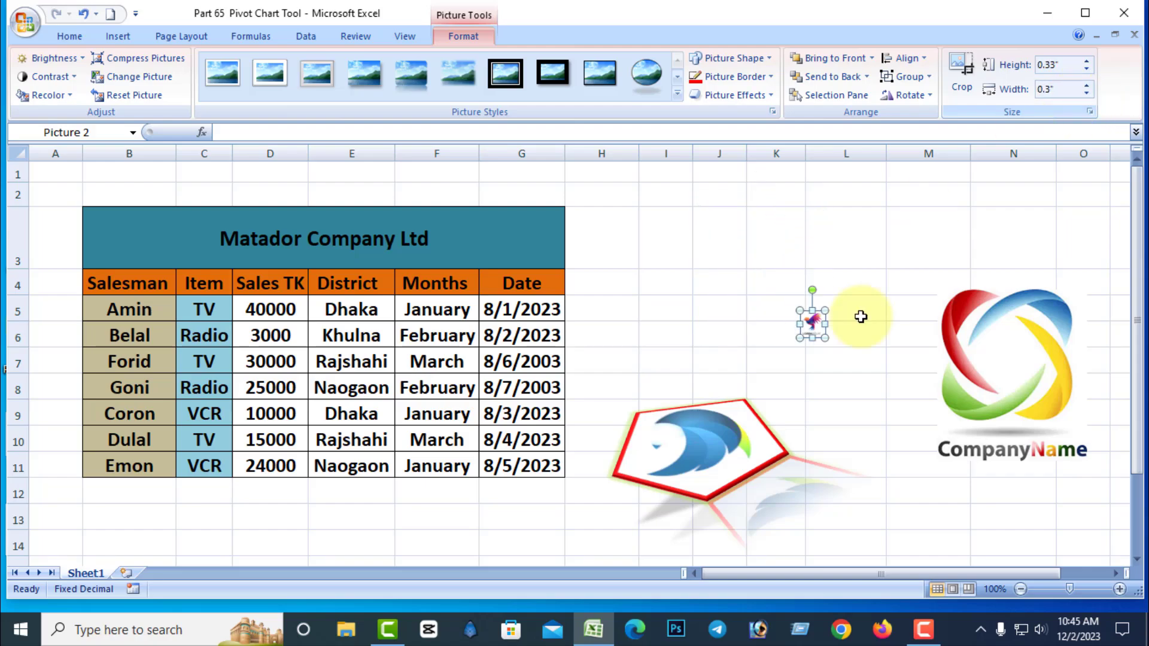
# - Move the tiny bird logo into the table's title banner, just before the Matador Company Ltd text, and deselect it
pyautogui.click(982, 231)
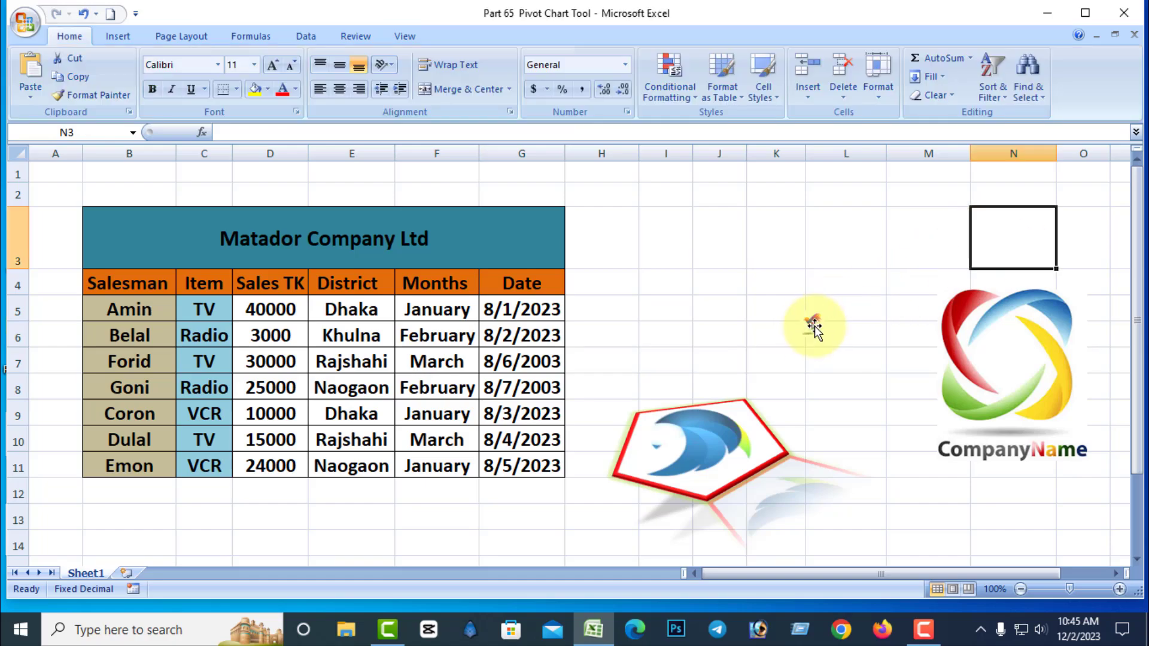
pyautogui.click(812, 324)
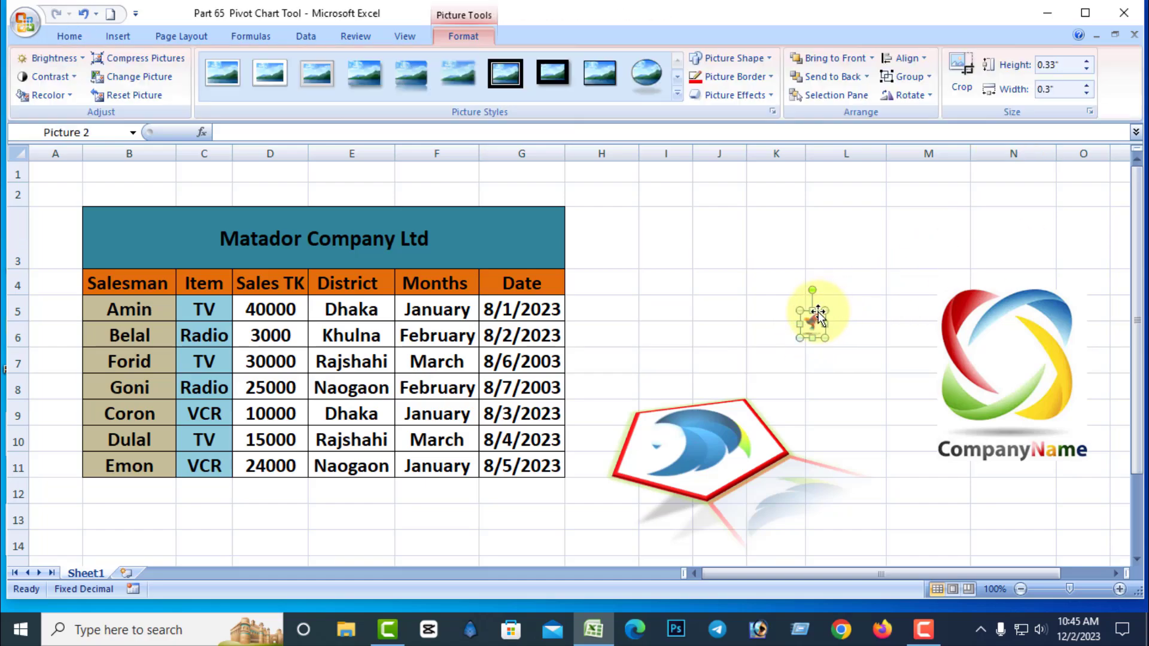
pyautogui.moveTo(818, 316); pyautogui.dragTo(182, 230)
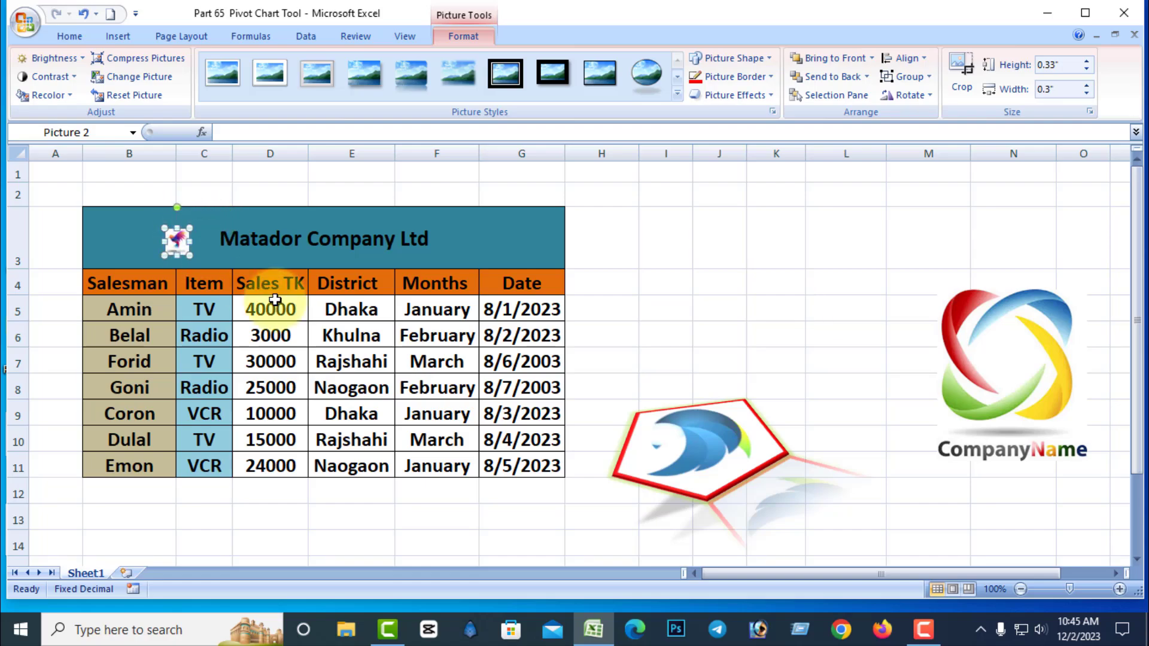
pyautogui.click(797, 302)
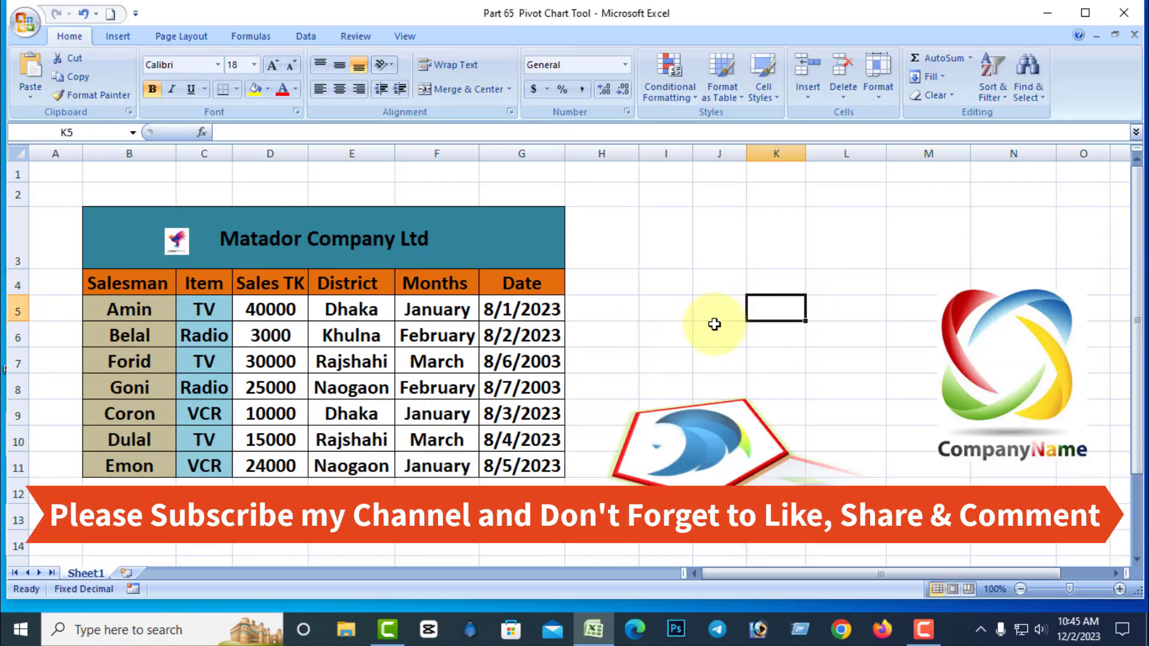